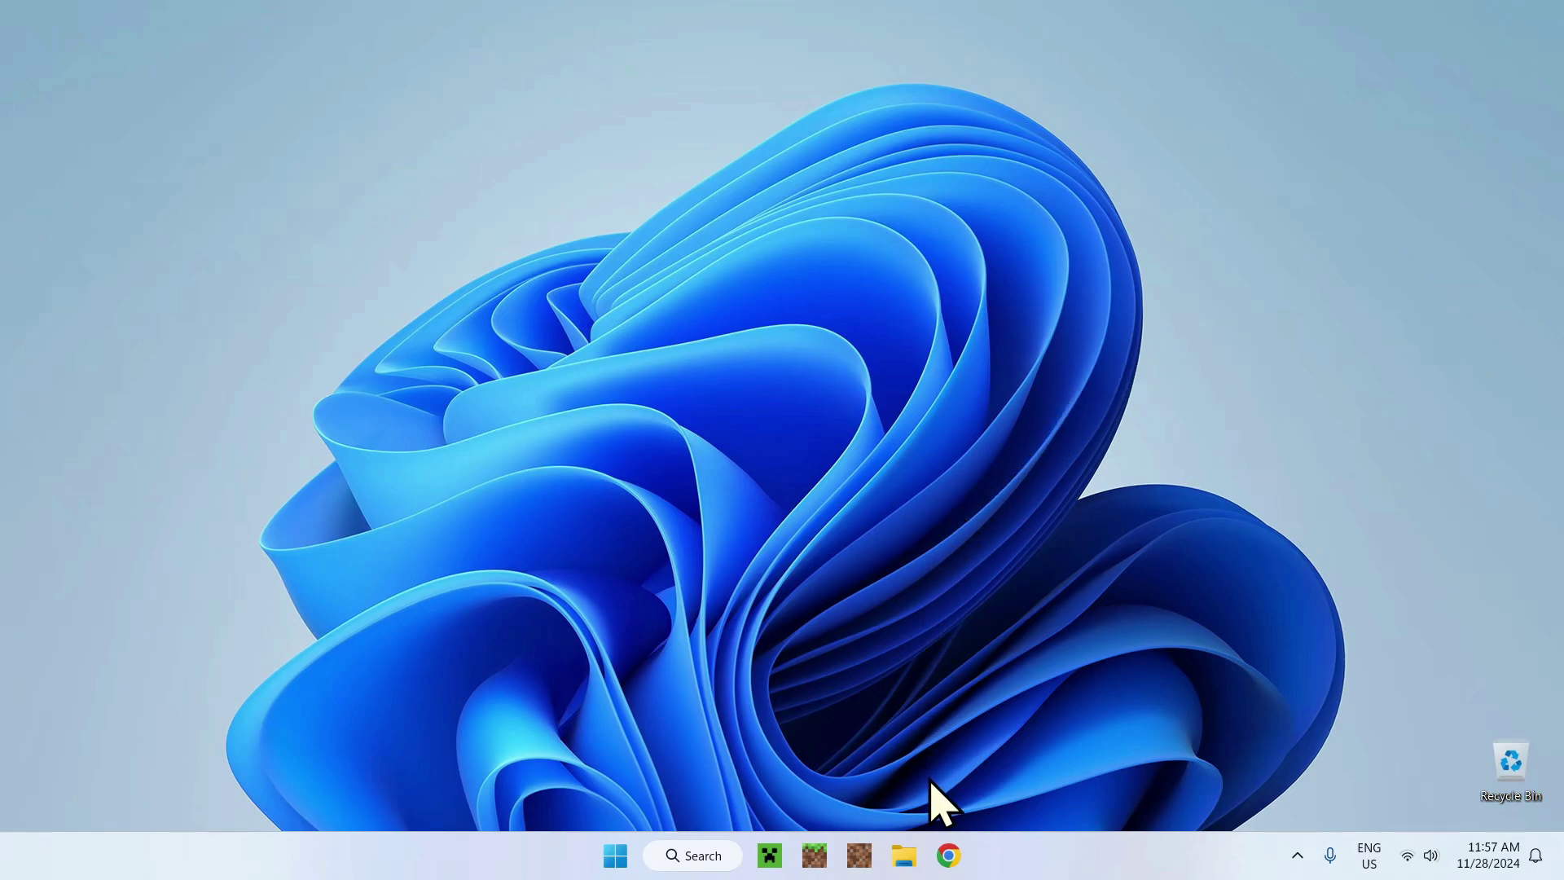
Open Chrome and search the web for Fresh Animations
{"action": "left_click", "coordinate": [947, 856]}
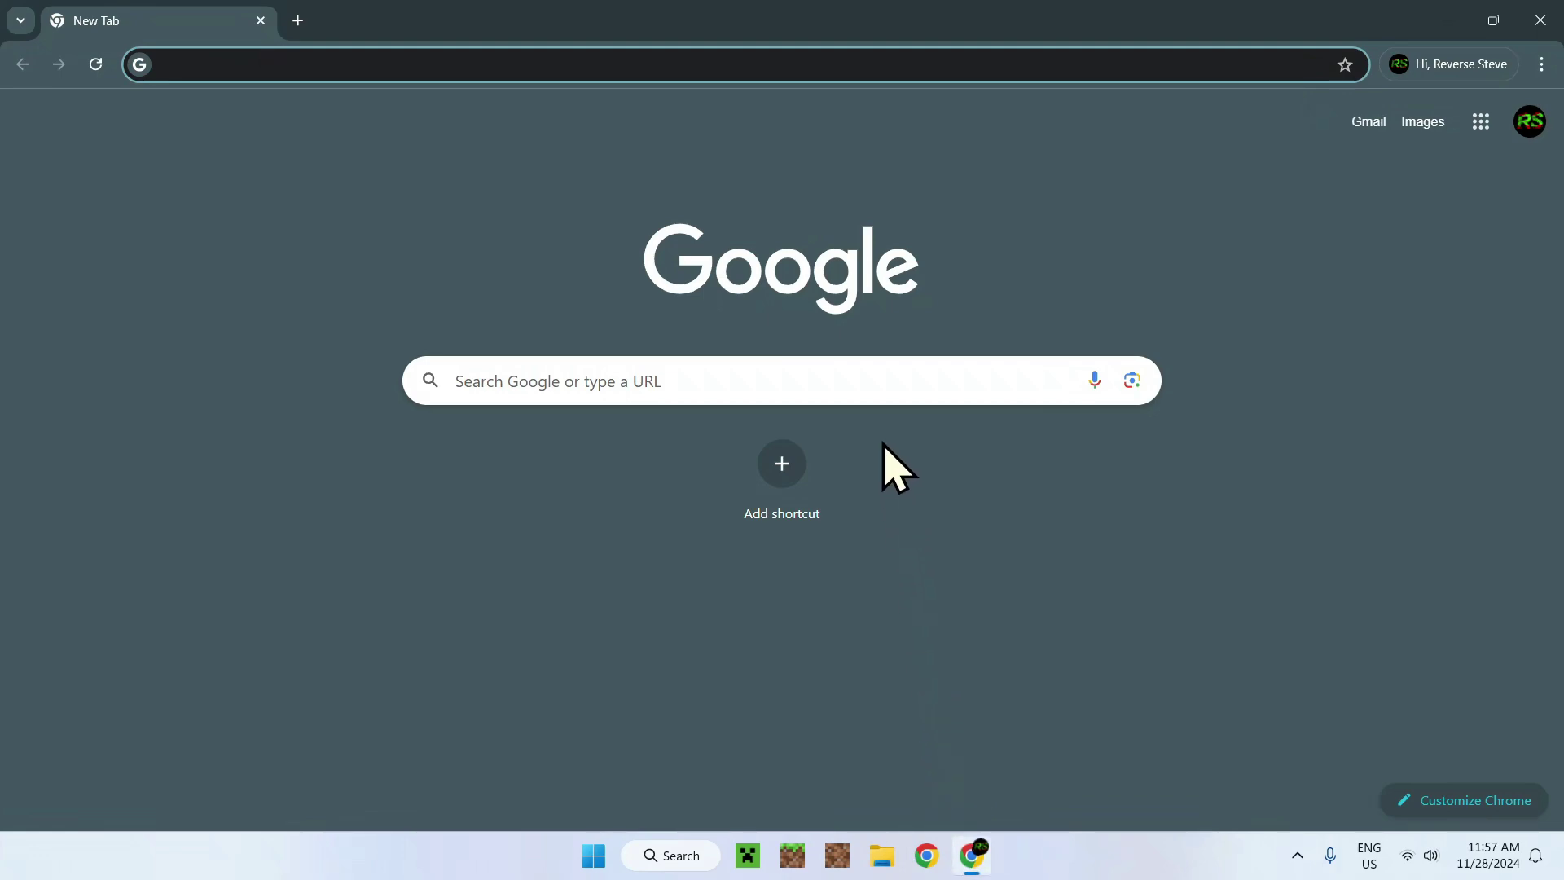
{"action": "left_click", "coordinate": [873, 381]}
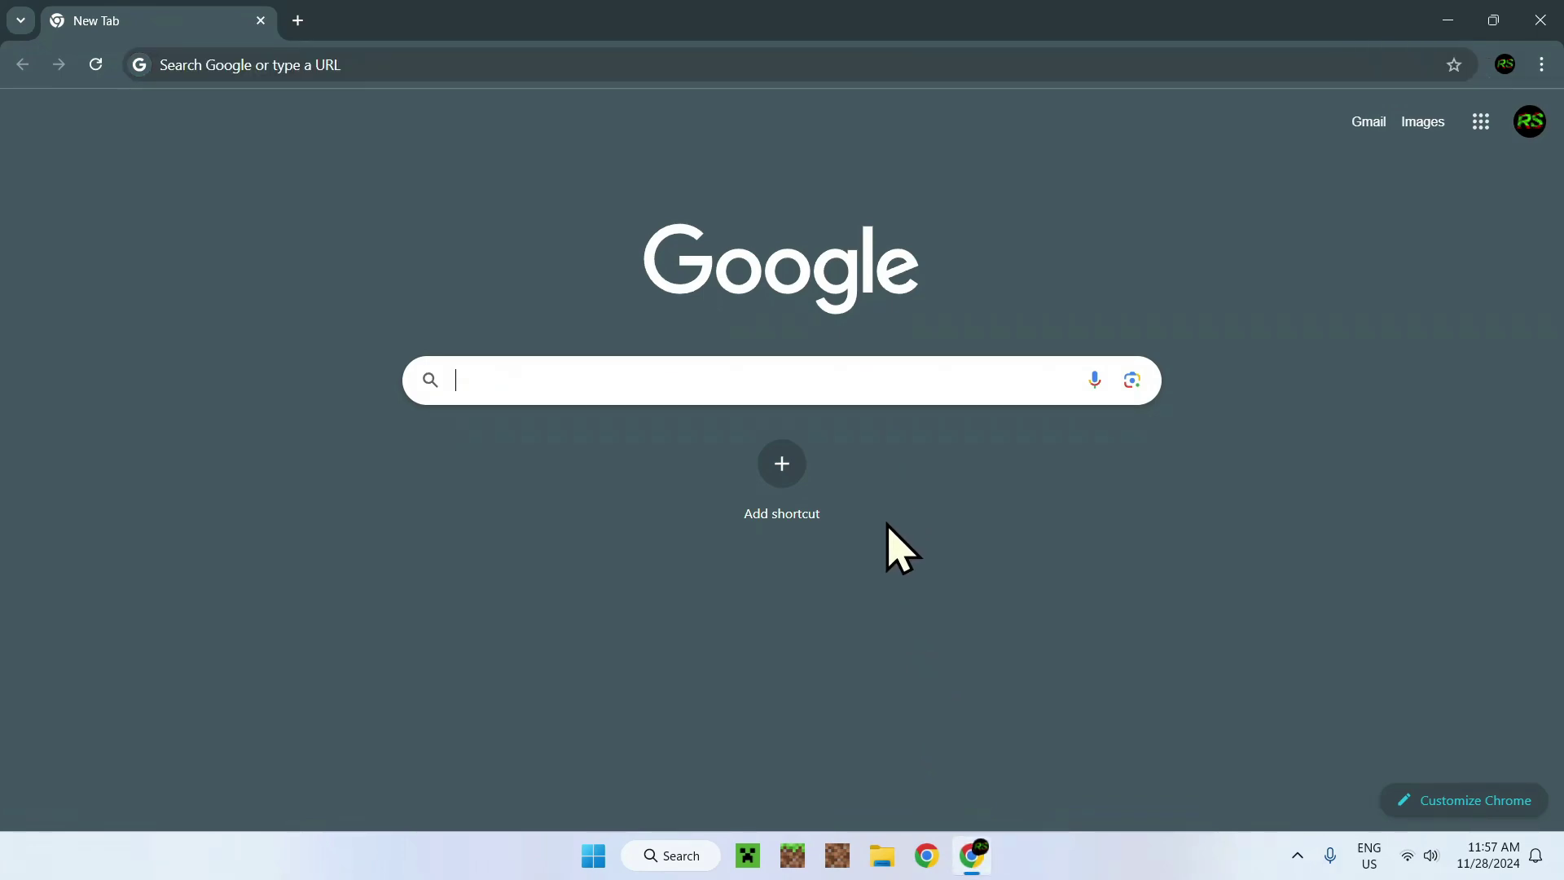
{"action": "type", "text": "F"}
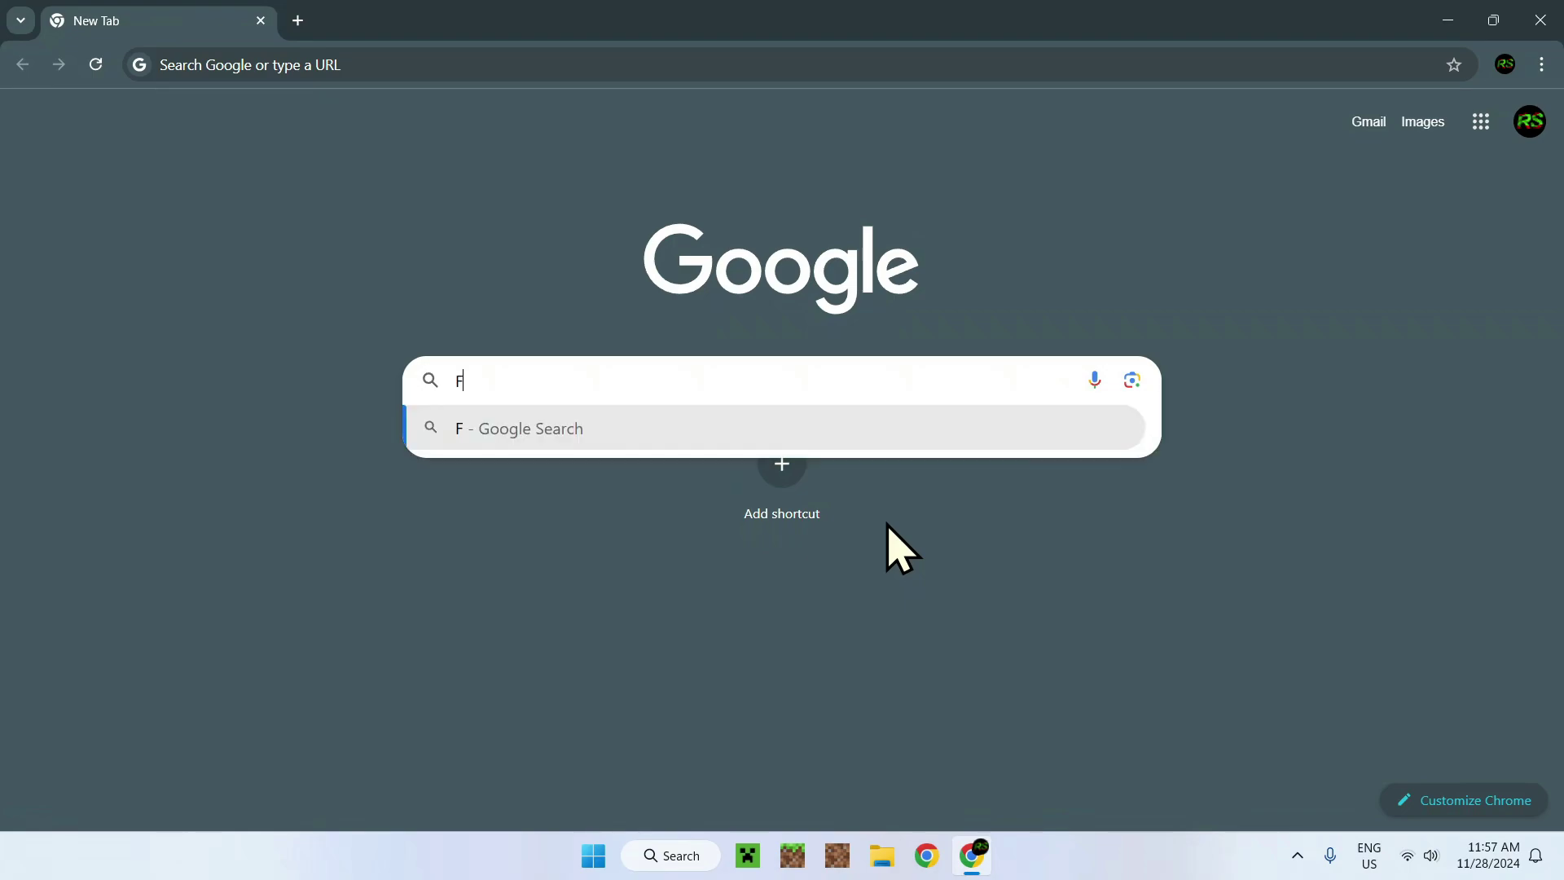
{"action": "type", "text": "resh Animations"}
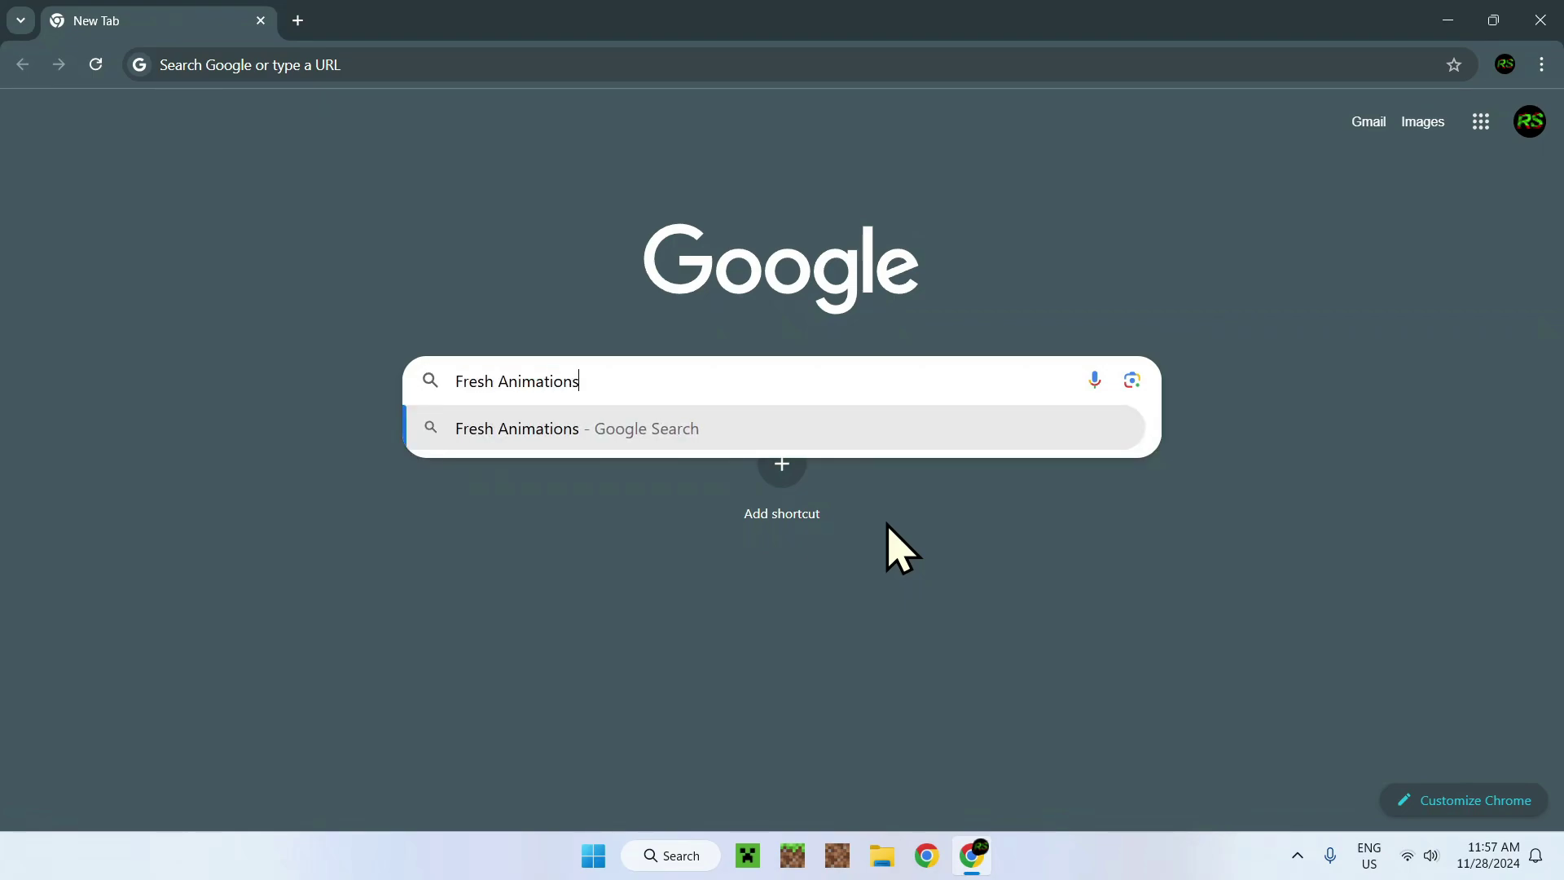
{"action": "key", "text": "Return"}
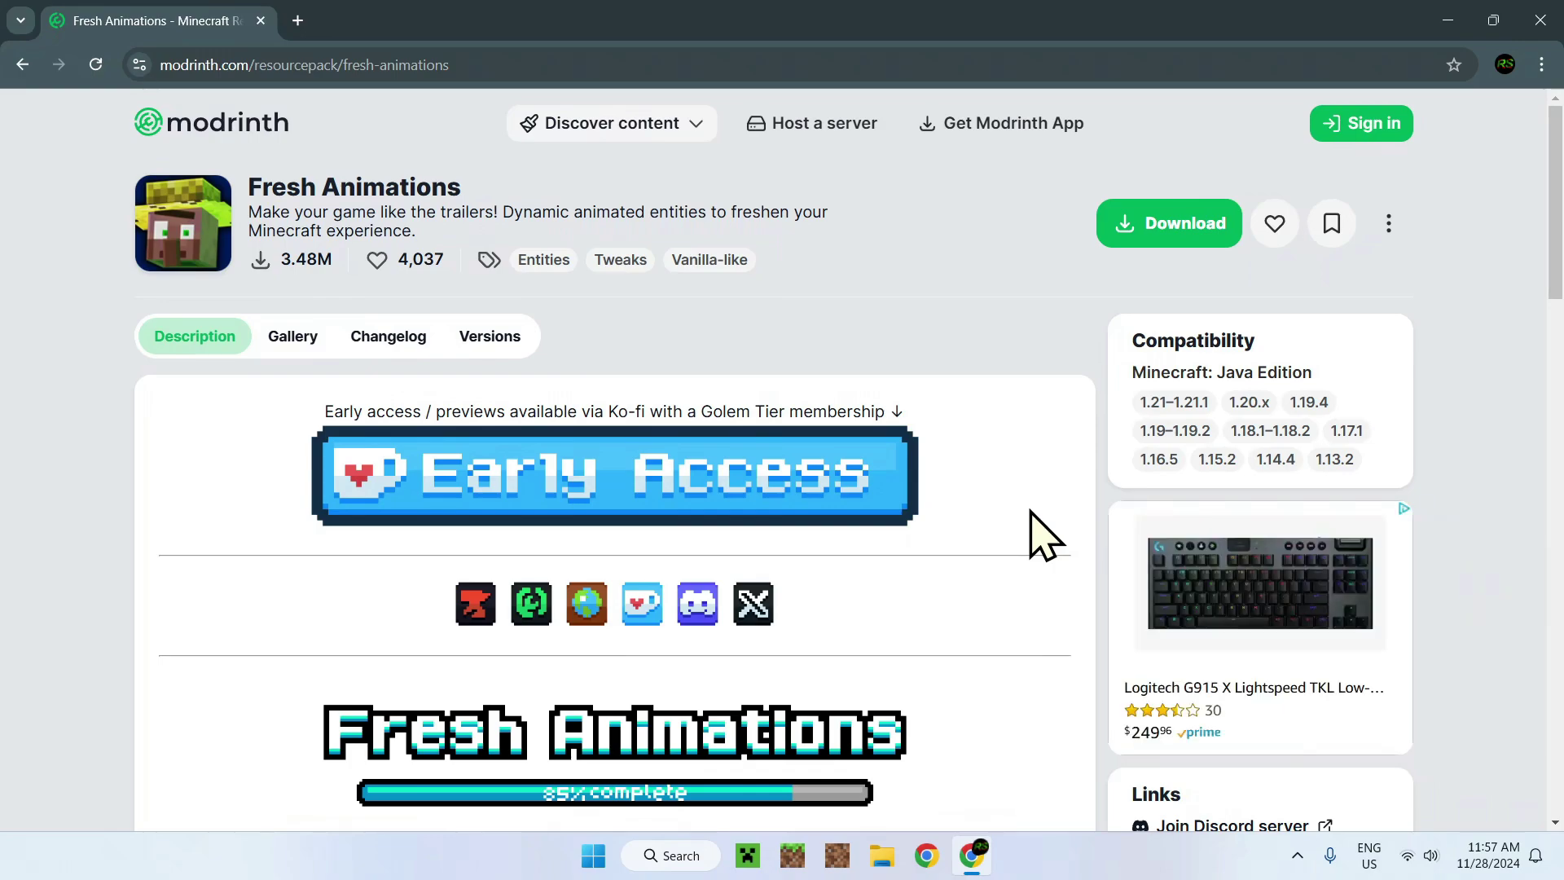
Download version 1.9.2 of the Fresh Animations resource pack from its Modrinth versions list
{"action": "left_click", "coordinate": [488, 332]}
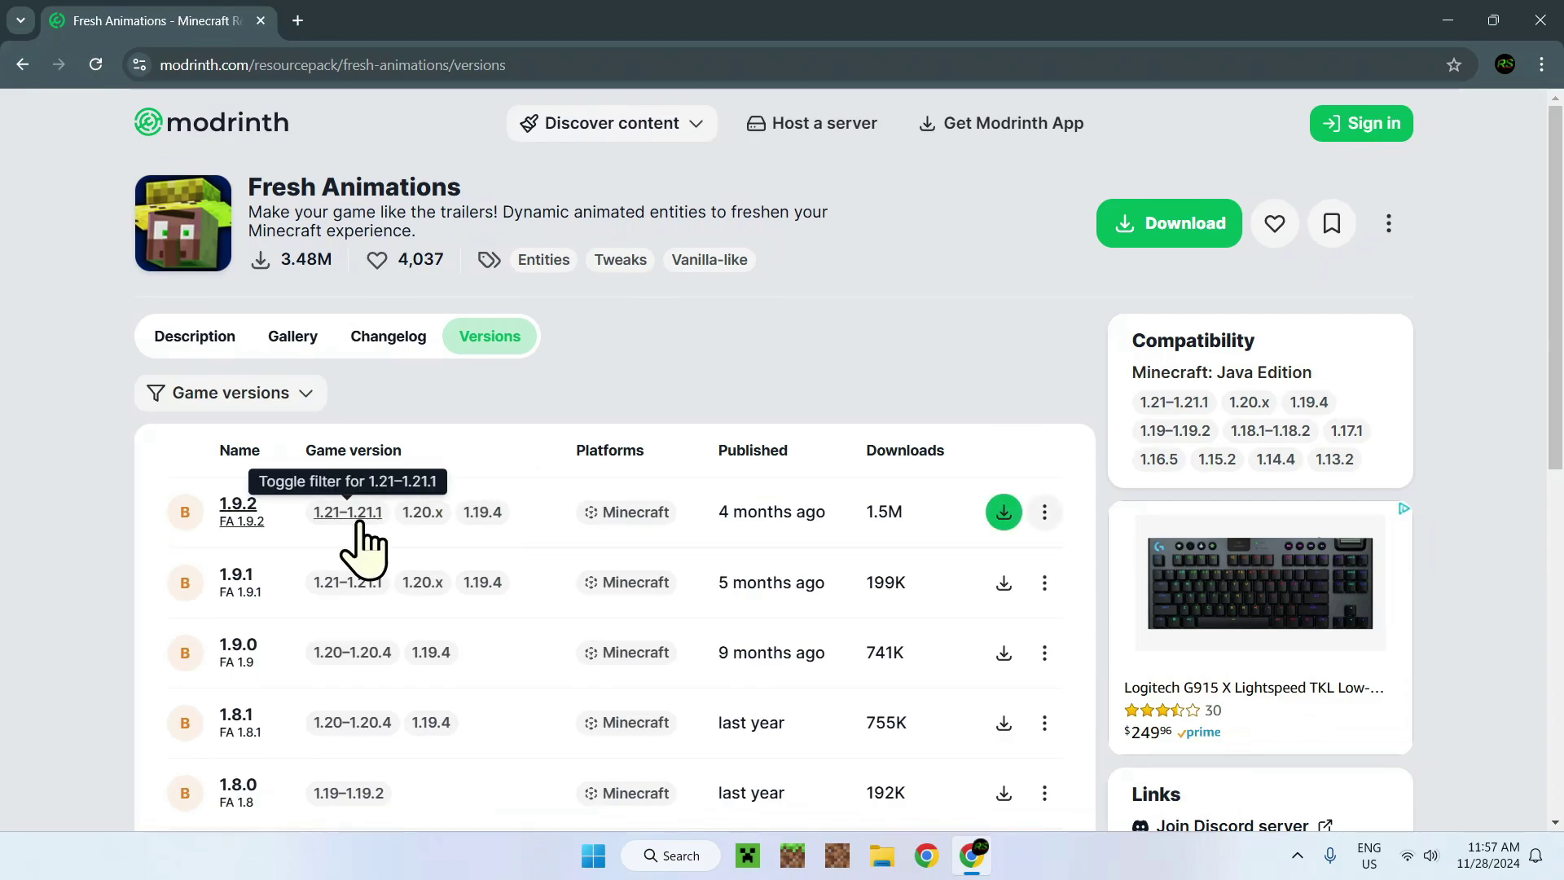
{"action": "left_click", "coordinate": [1004, 511]}
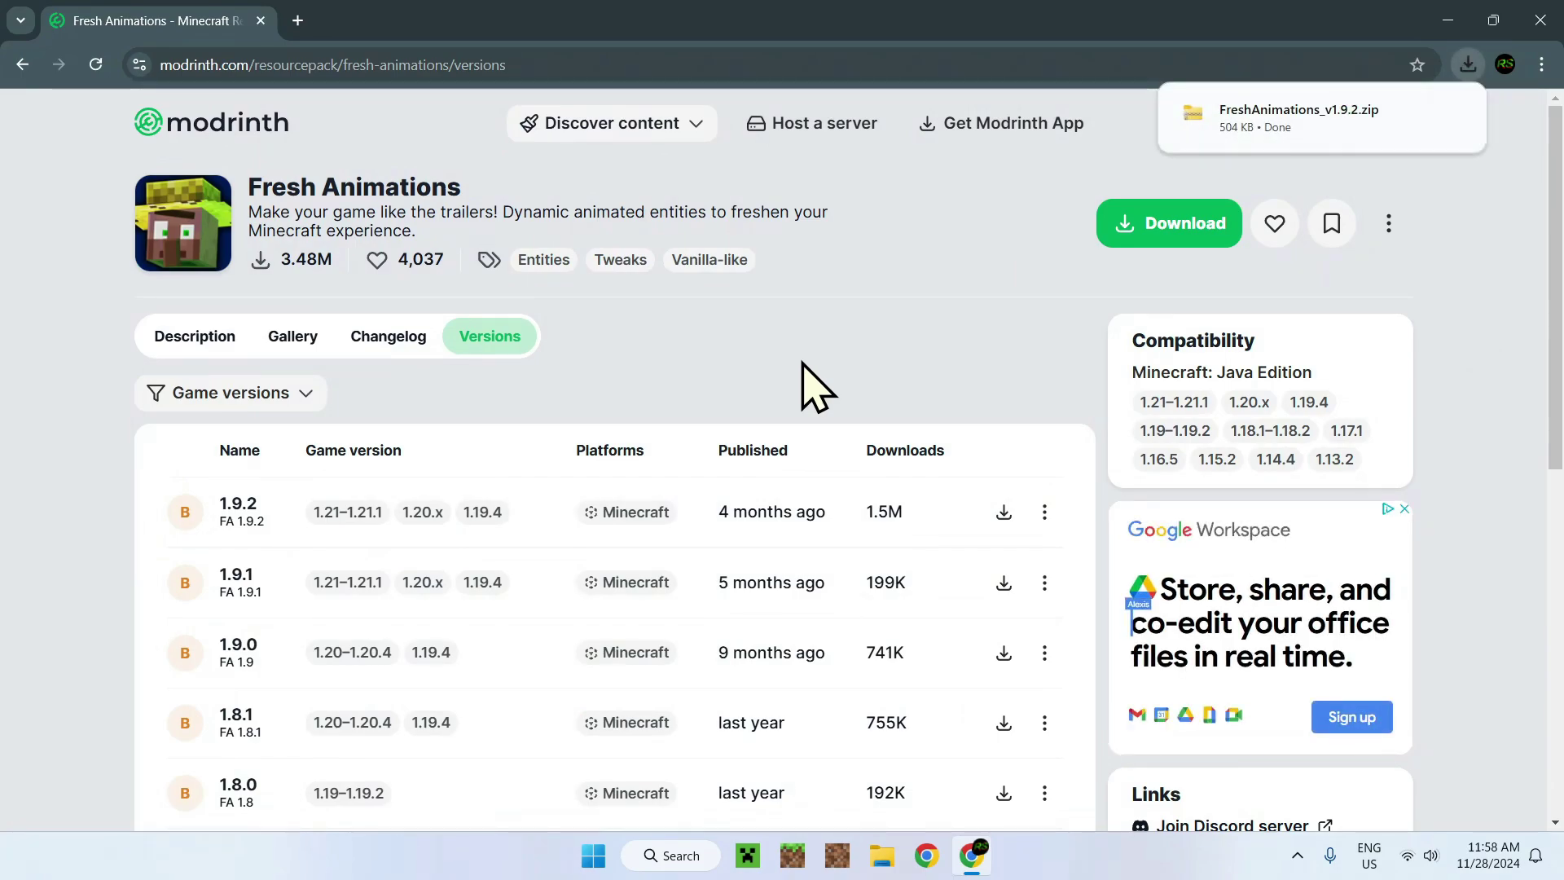
From the Fresh Animations description, open the Entity Model Features mod and download its Fabric 2.3.0 release for Minecraft 1.21.2–1.21.3
{"action": "left_click", "coordinate": [177, 334]}
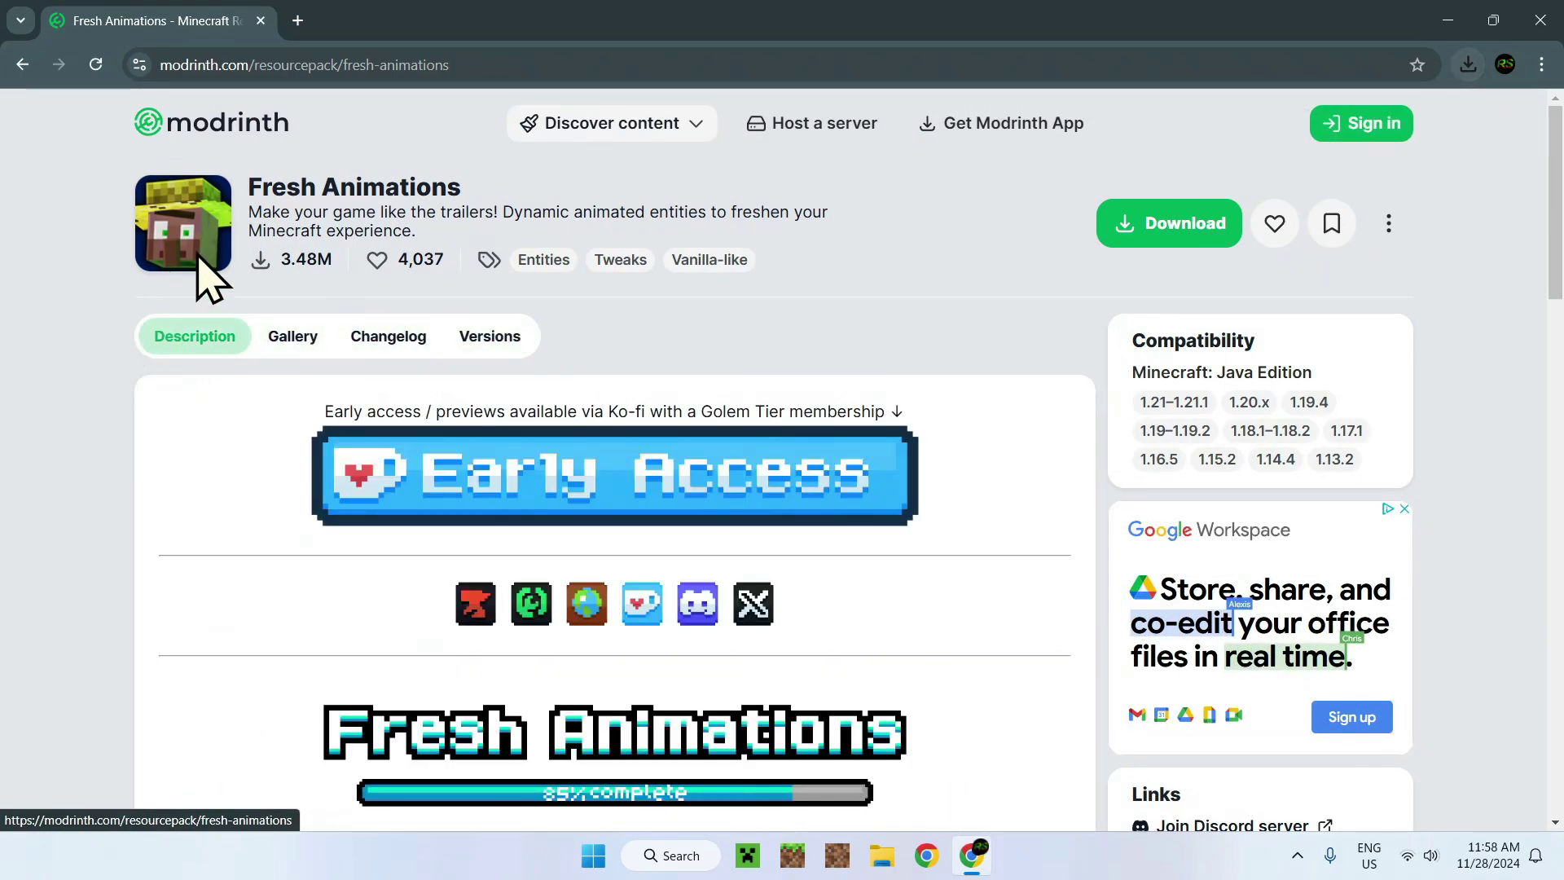
{"action": "scroll", "coordinate": [78, 444], "scroll_direction": "down", "scroll_amount": 6}
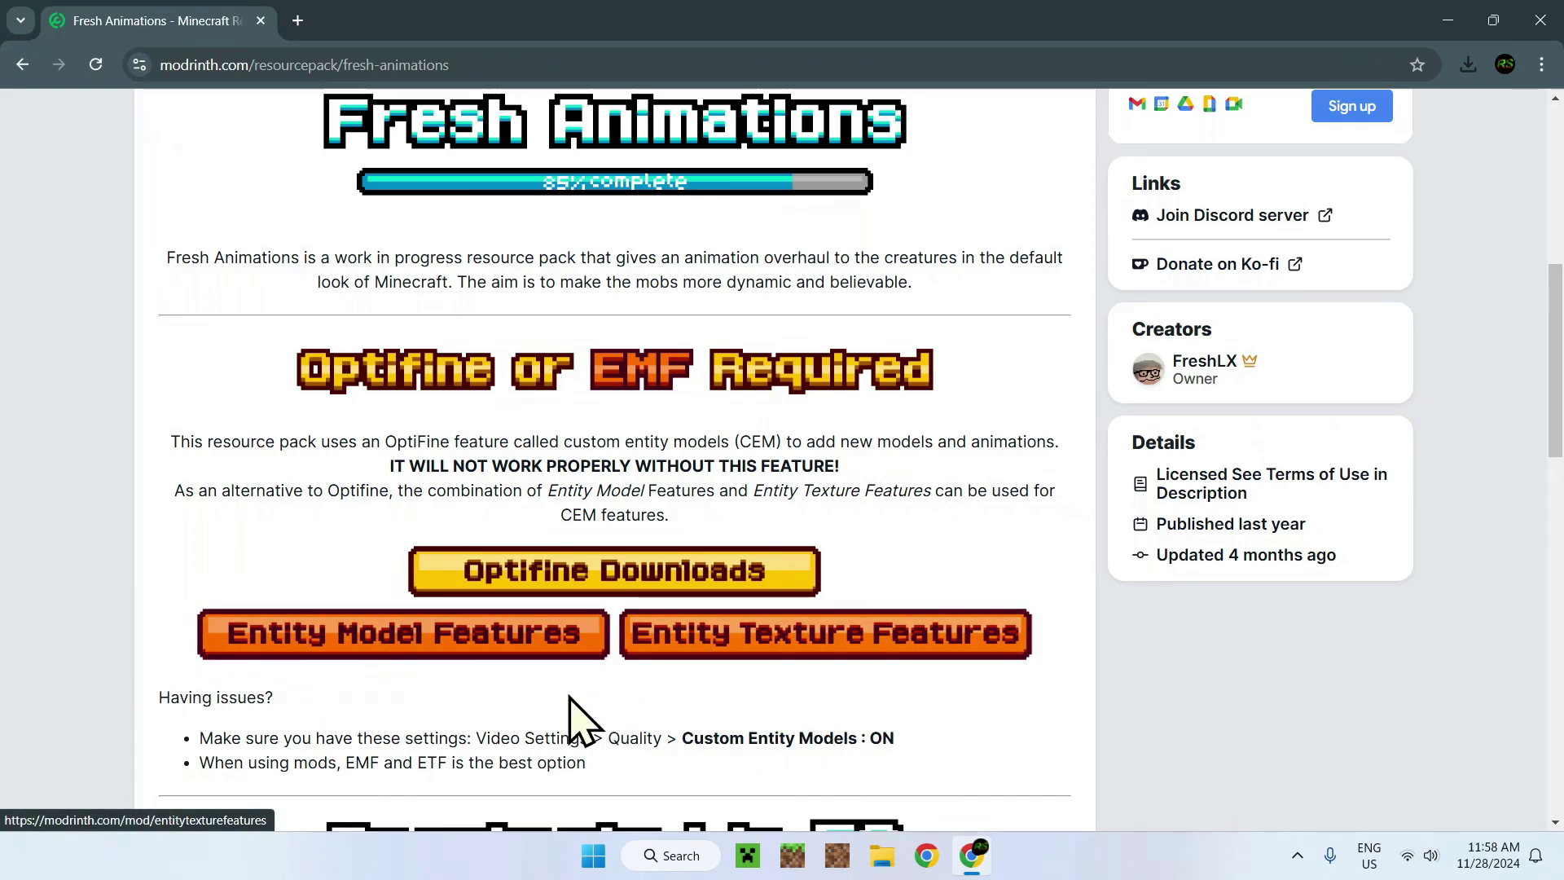
{"action": "left_click", "coordinate": [365, 652]}
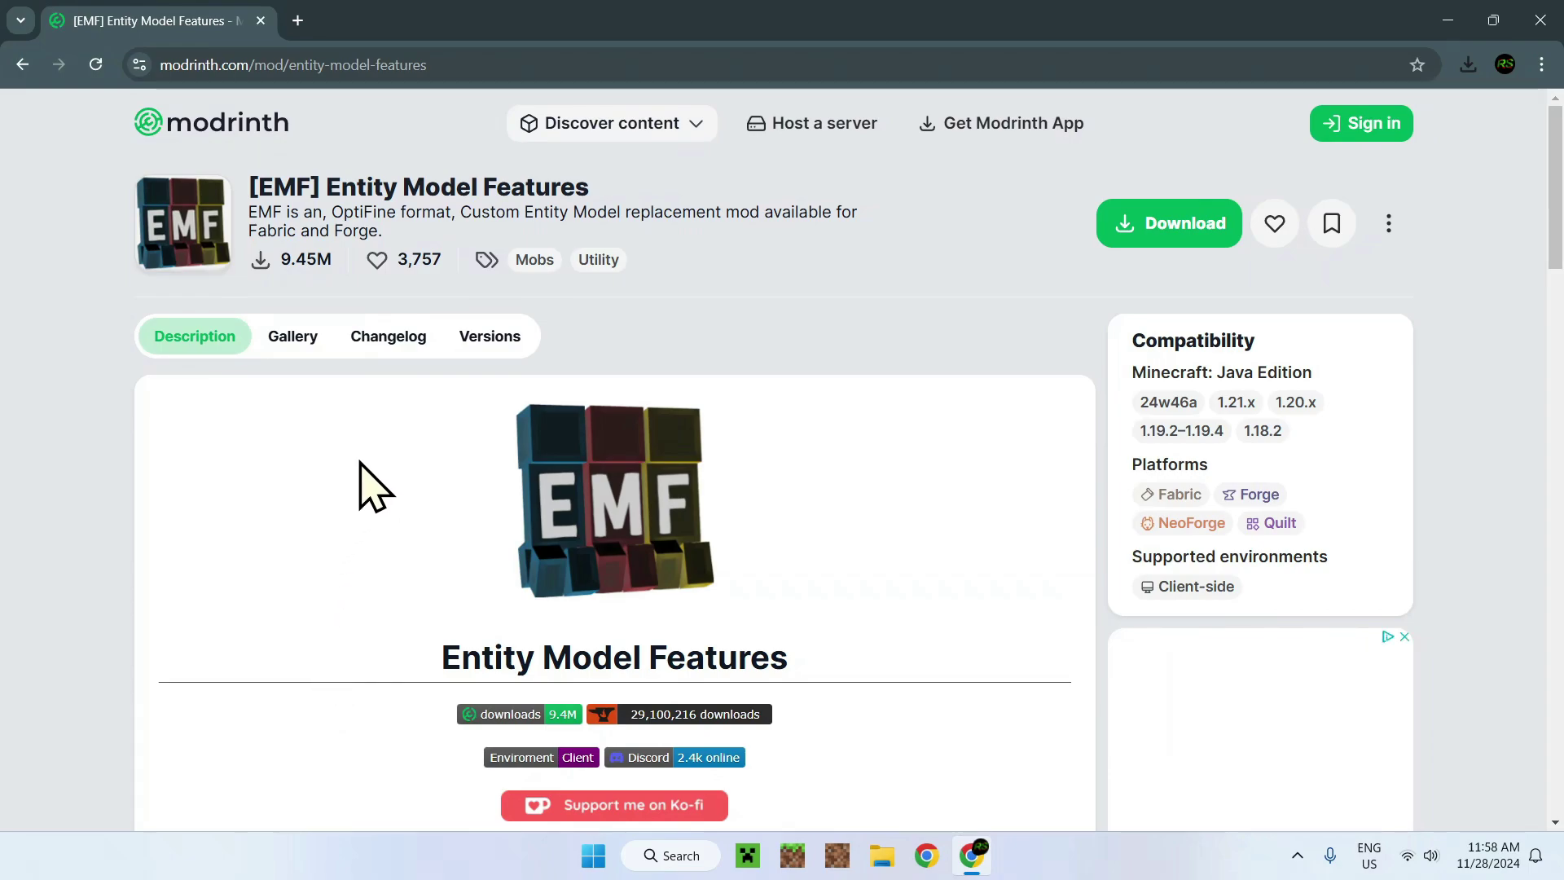
{"action": "left_click", "coordinate": [466, 354]}
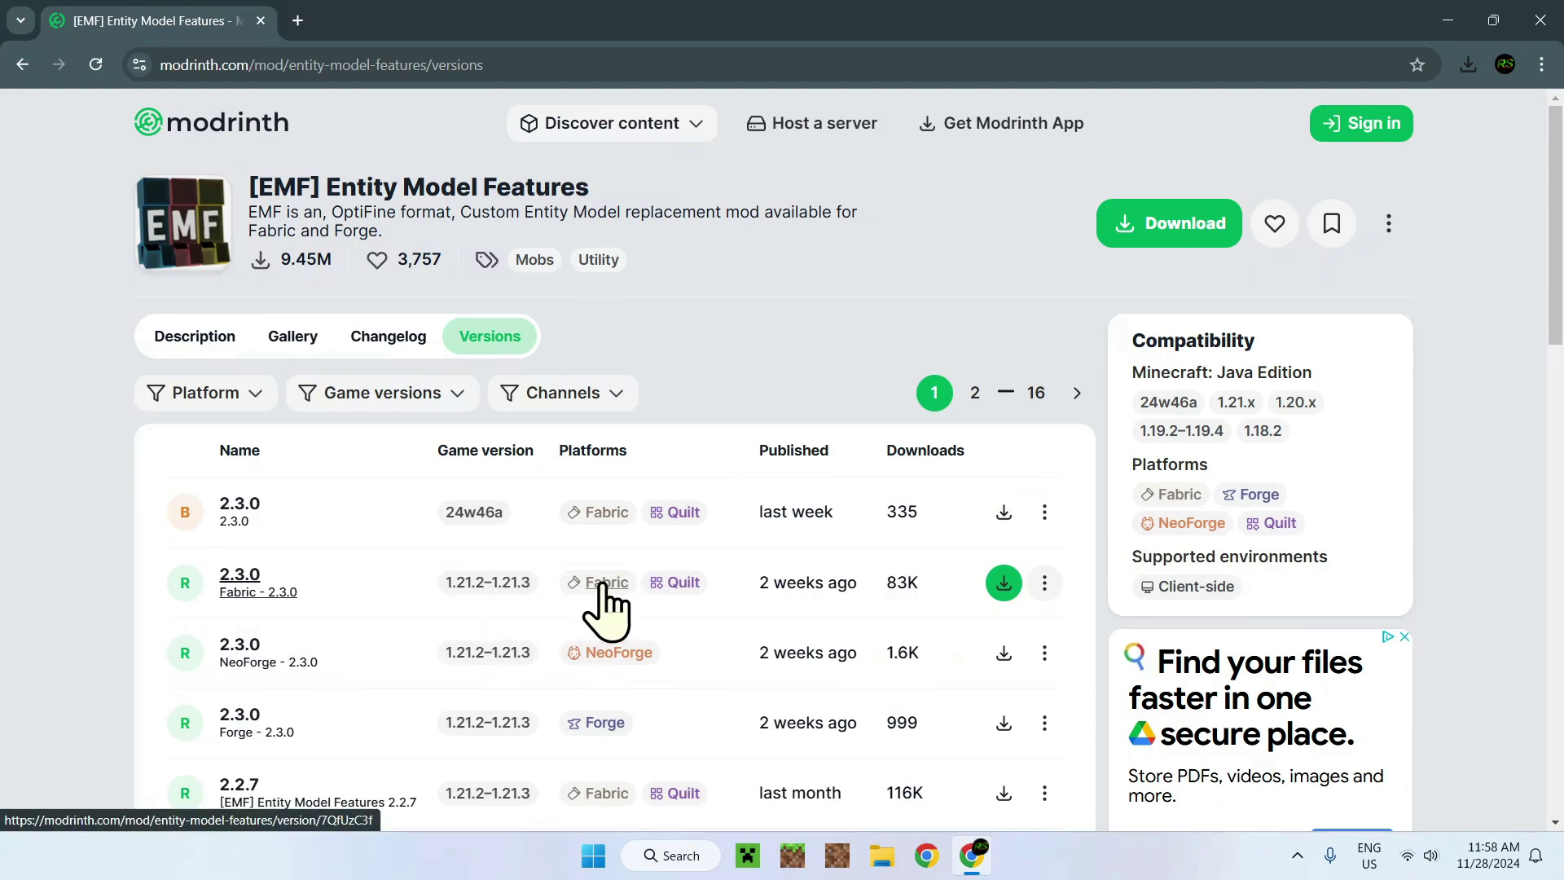
{"action": "left_click", "coordinate": [1003, 583]}
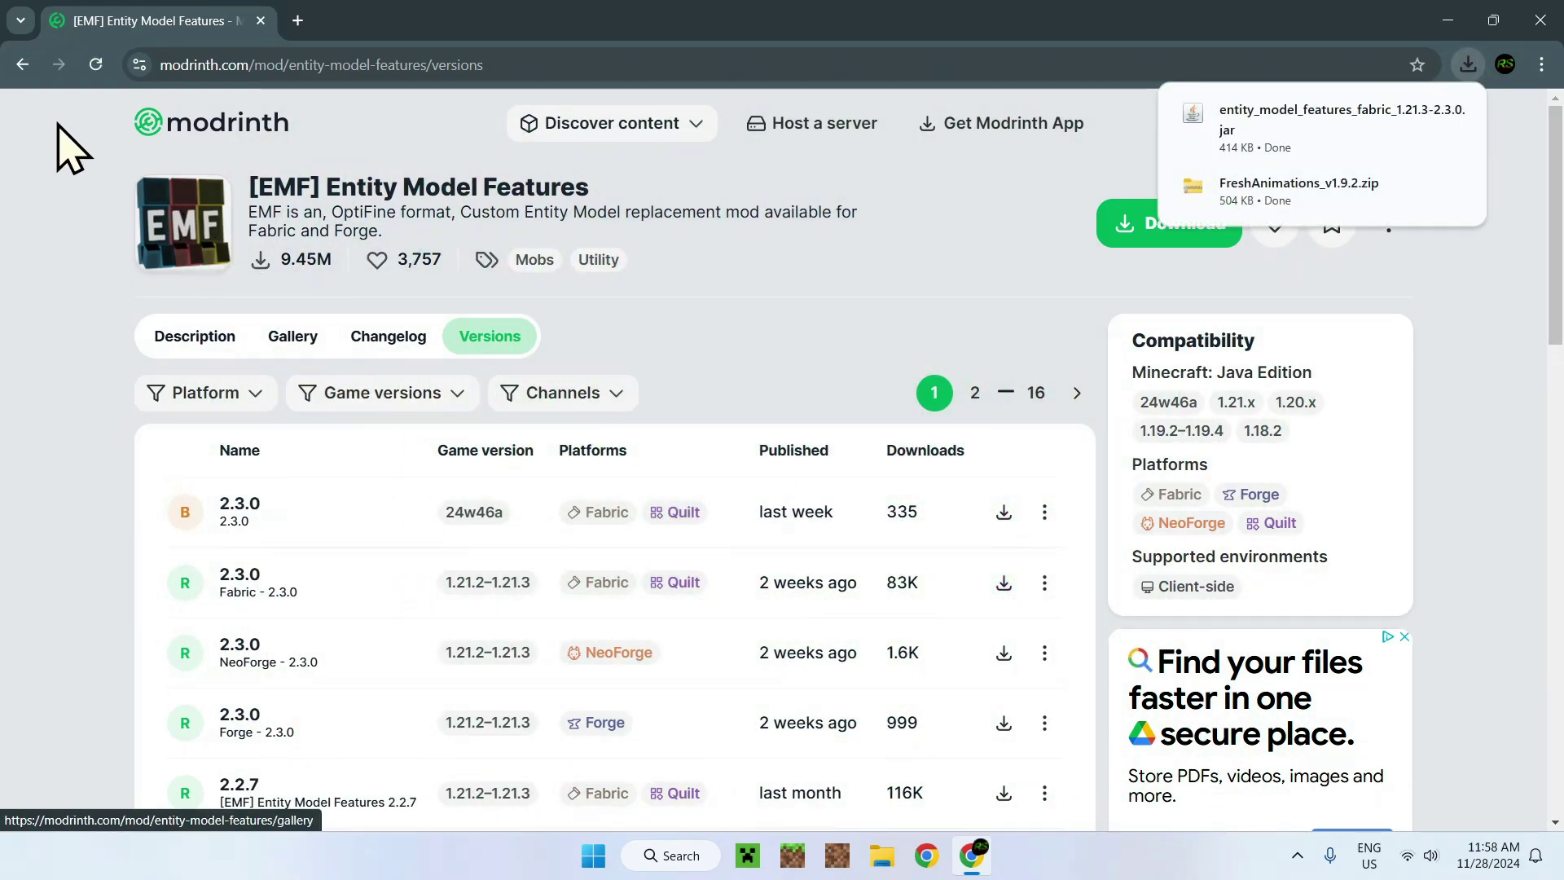
Return to the Fresh Animations page, open Entity Texture Features, and download its Fabric 6.2.8 release for Minecraft 1.21.2–1.21.3
{"action": "left_click", "coordinate": [22, 73]}
{"action": "left_click", "coordinate": [22, 74]}
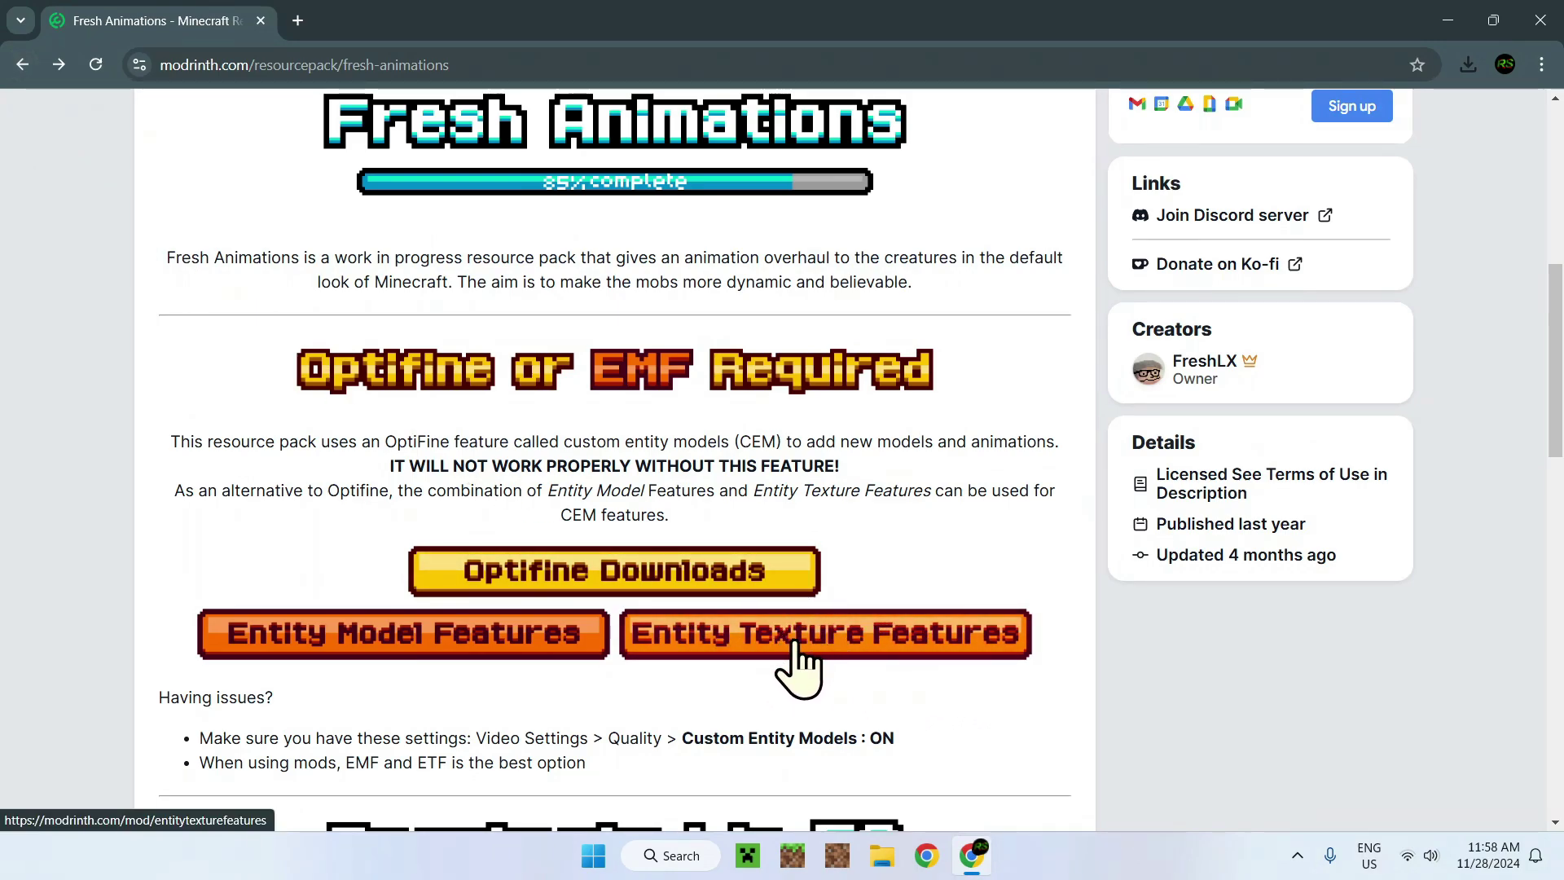
{"action": "left_click", "coordinate": [794, 652]}
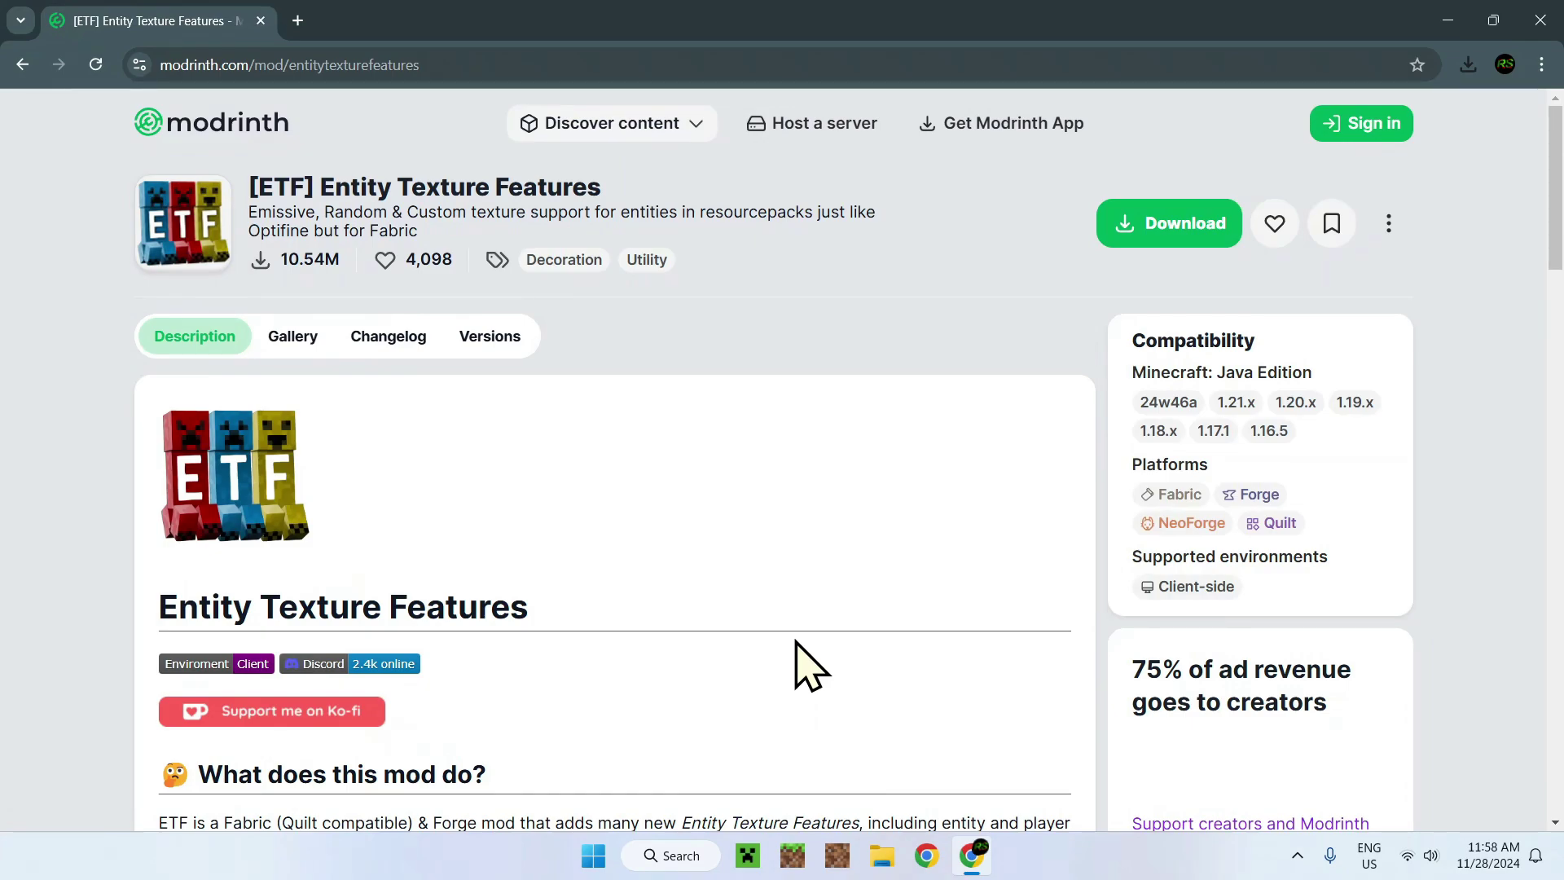
{"action": "left_click", "coordinate": [490, 339]}
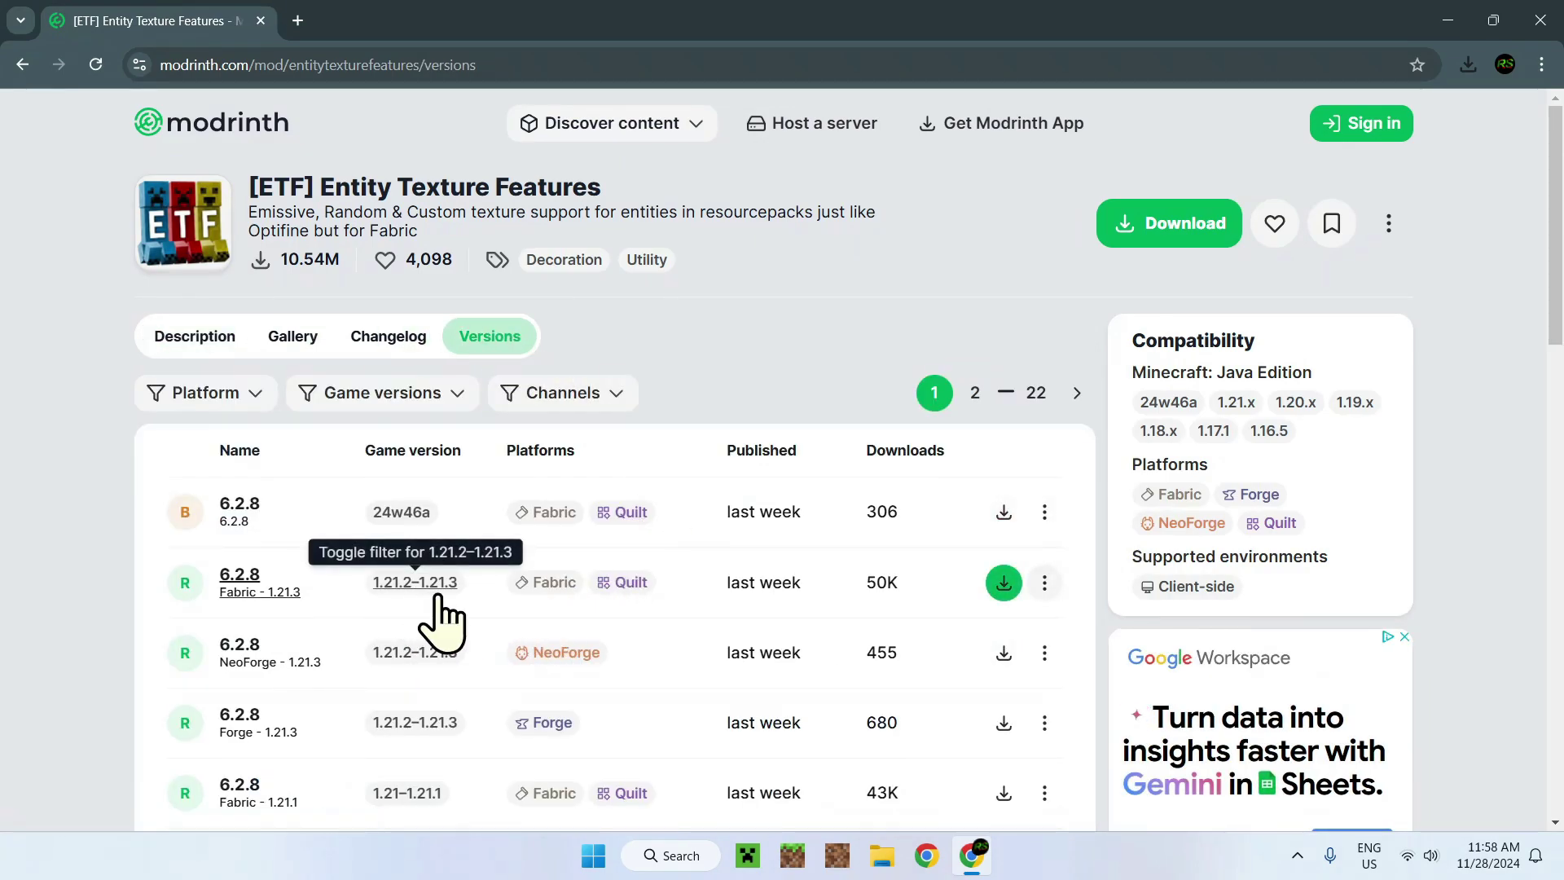
{"action": "left_click", "coordinate": [1003, 585]}
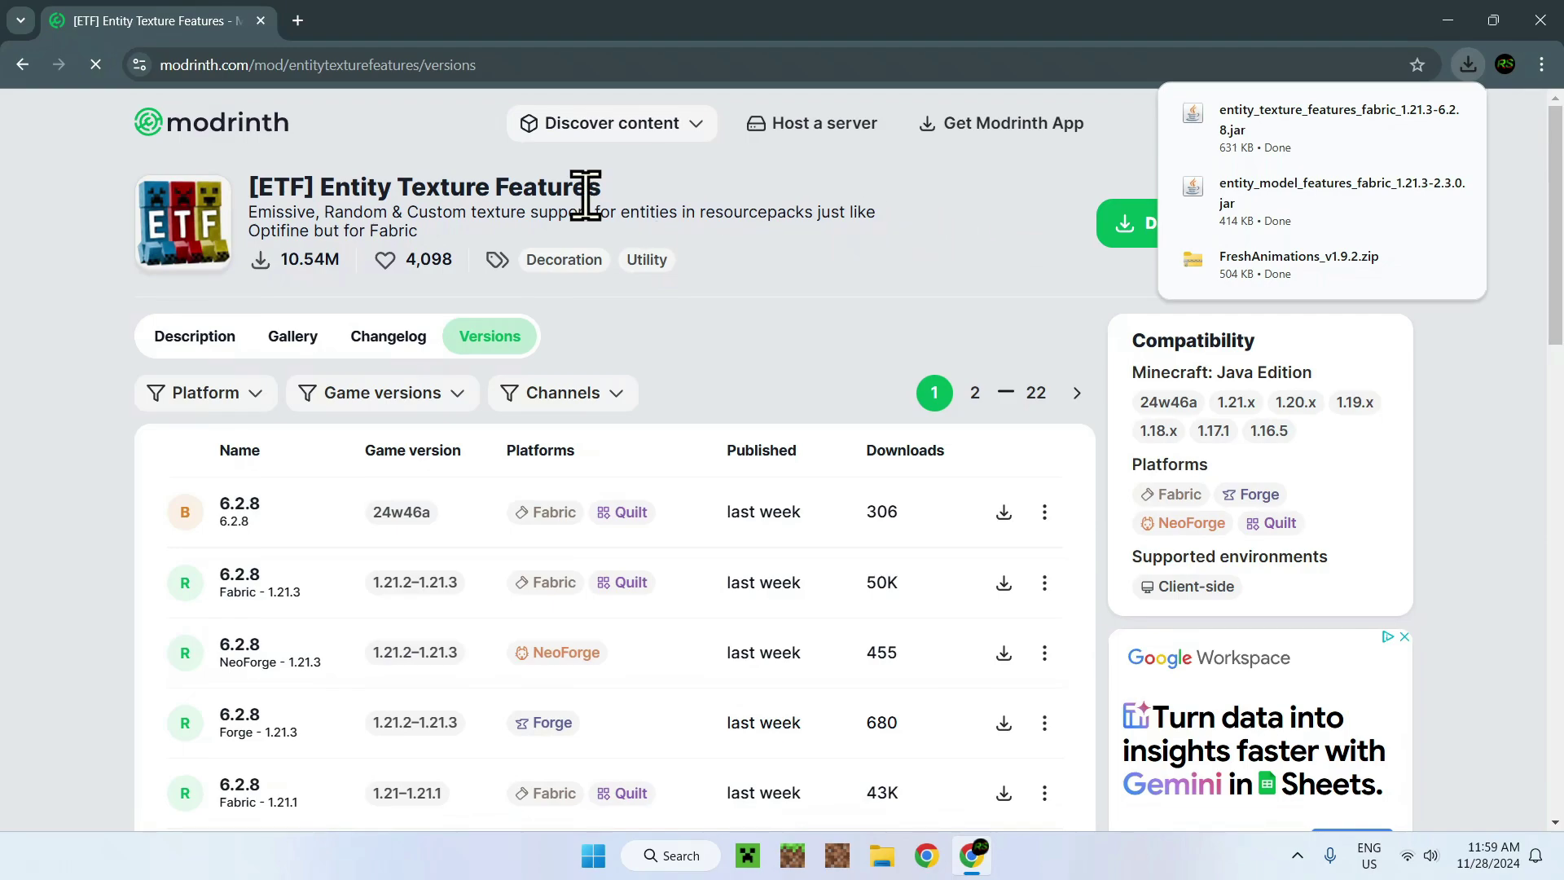
Search the web for Fabric Minecraft in a new browser tab
{"action": "left_click", "coordinate": [298, 21]}
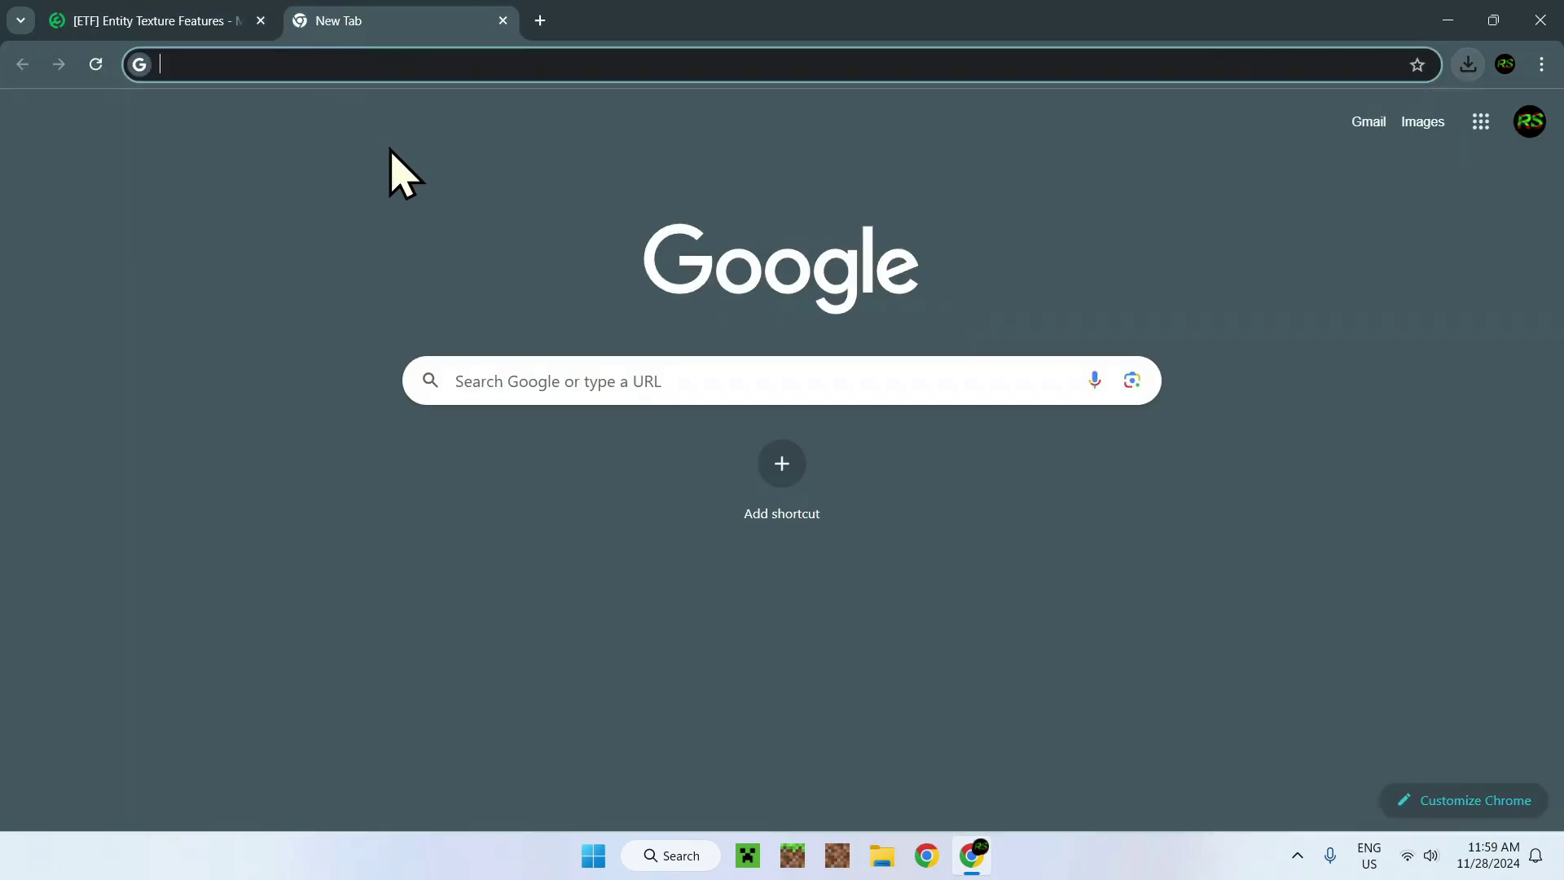
{"action": "left_click", "coordinate": [513, 382]}
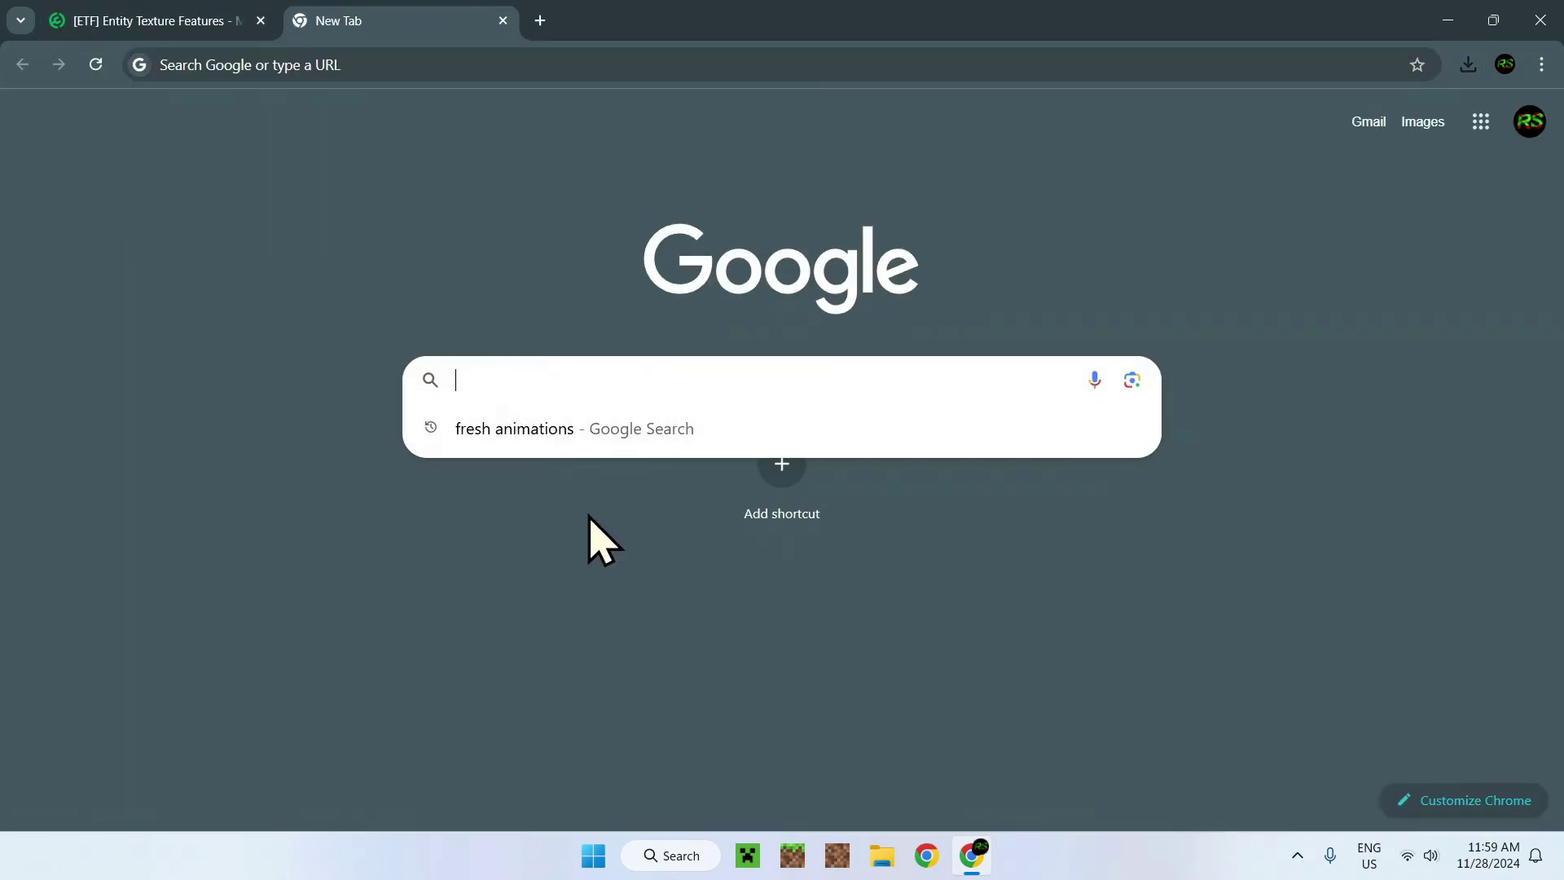
{"action": "type", "text": "Fab"}
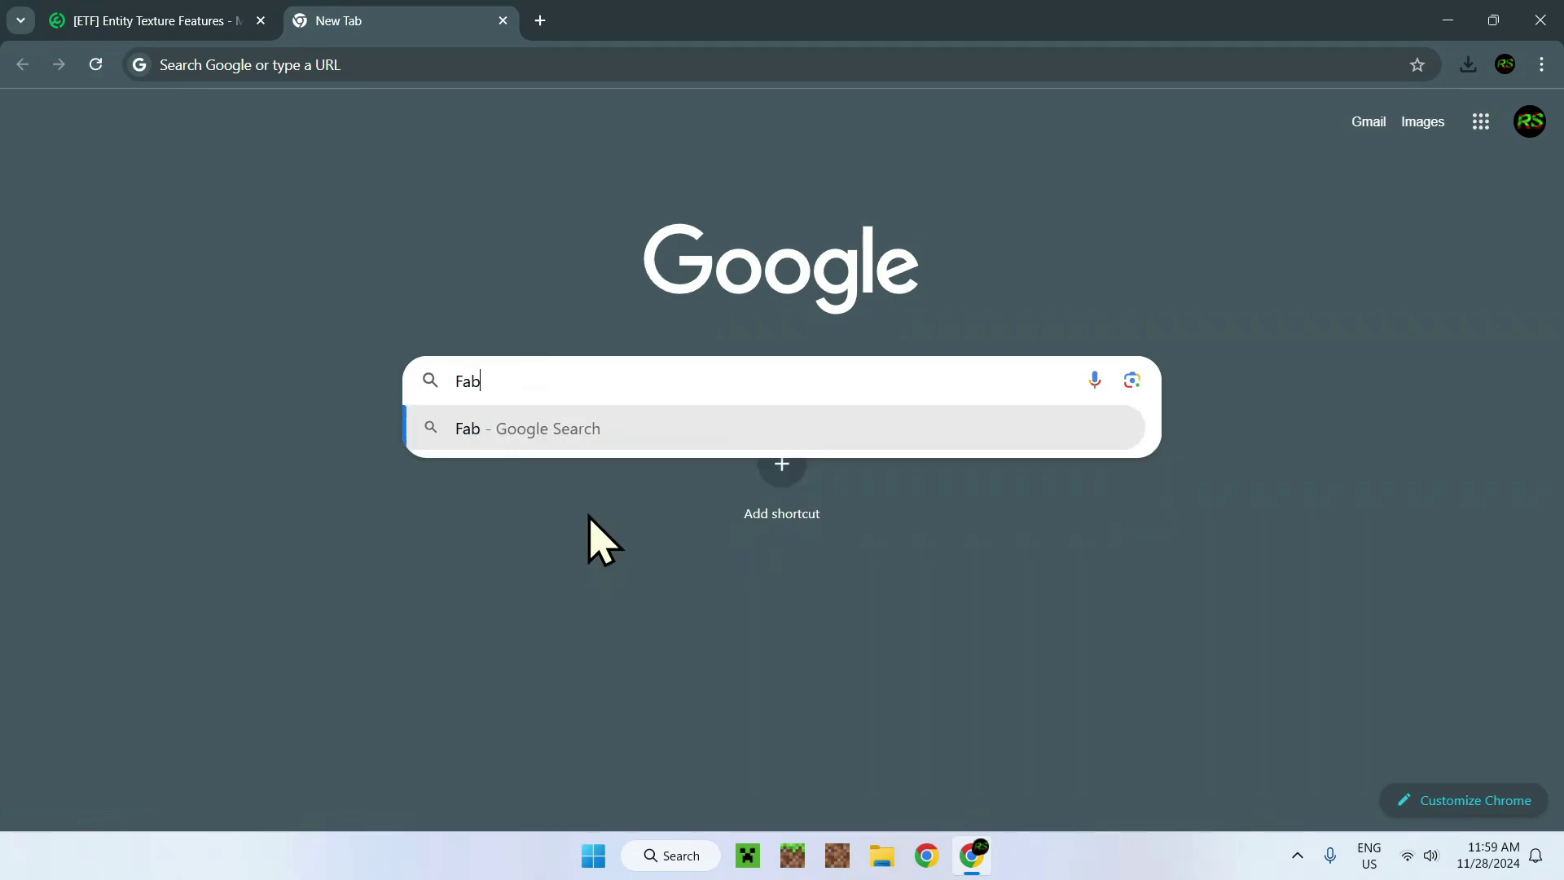
{"action": "type", "text": "ric Minecraft"}
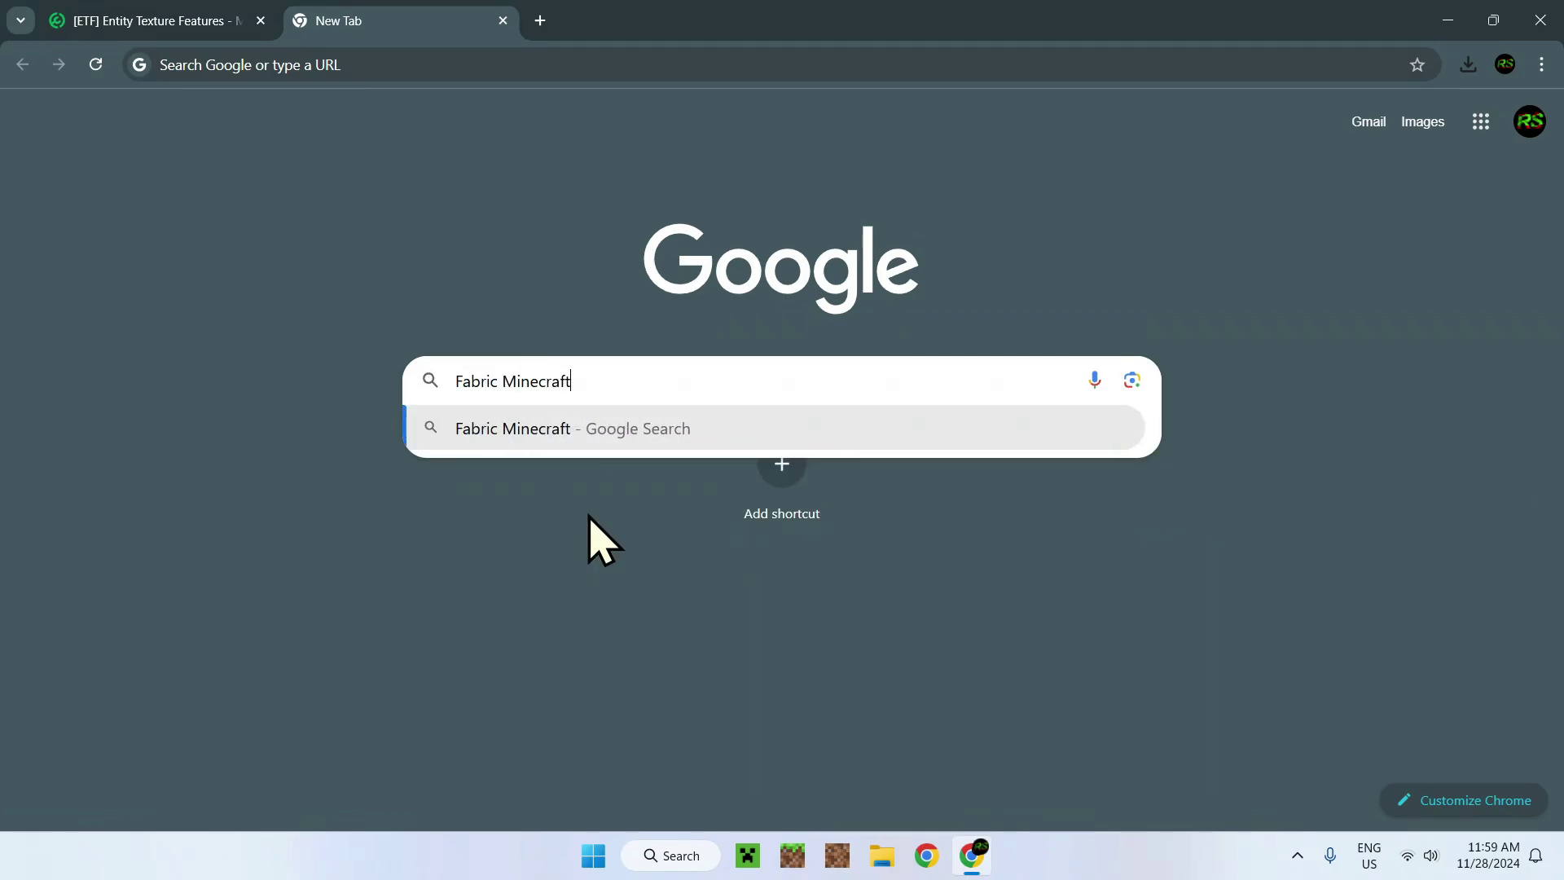
{"action": "key", "text": "Return"}
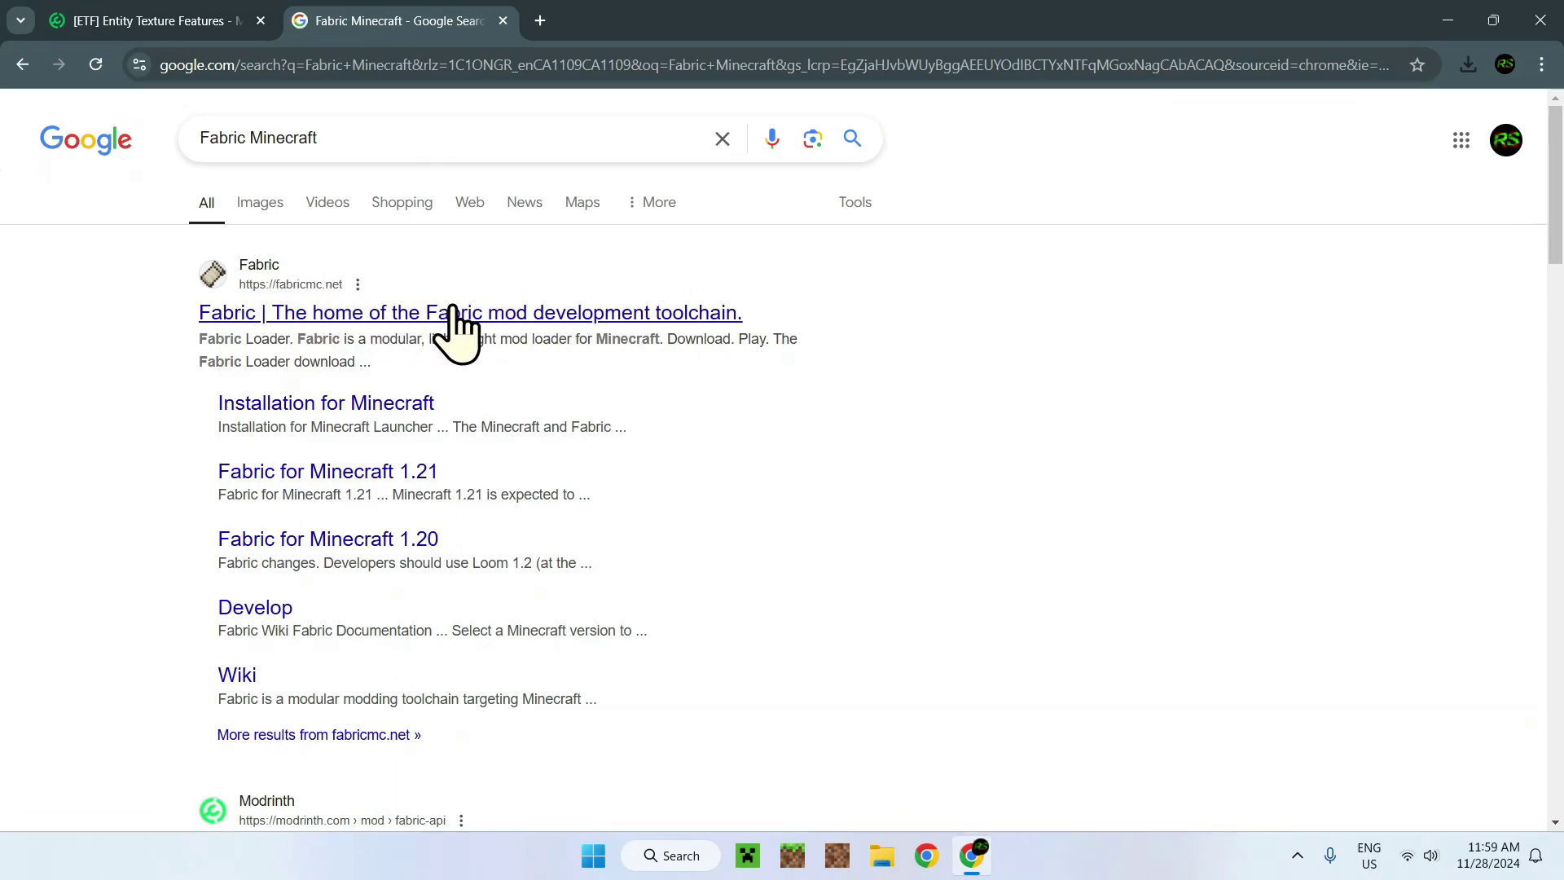
Download the Fabric installer for Windows from the official Fabric site and close the browser
{"action": "left_click", "coordinate": [267, 315]}
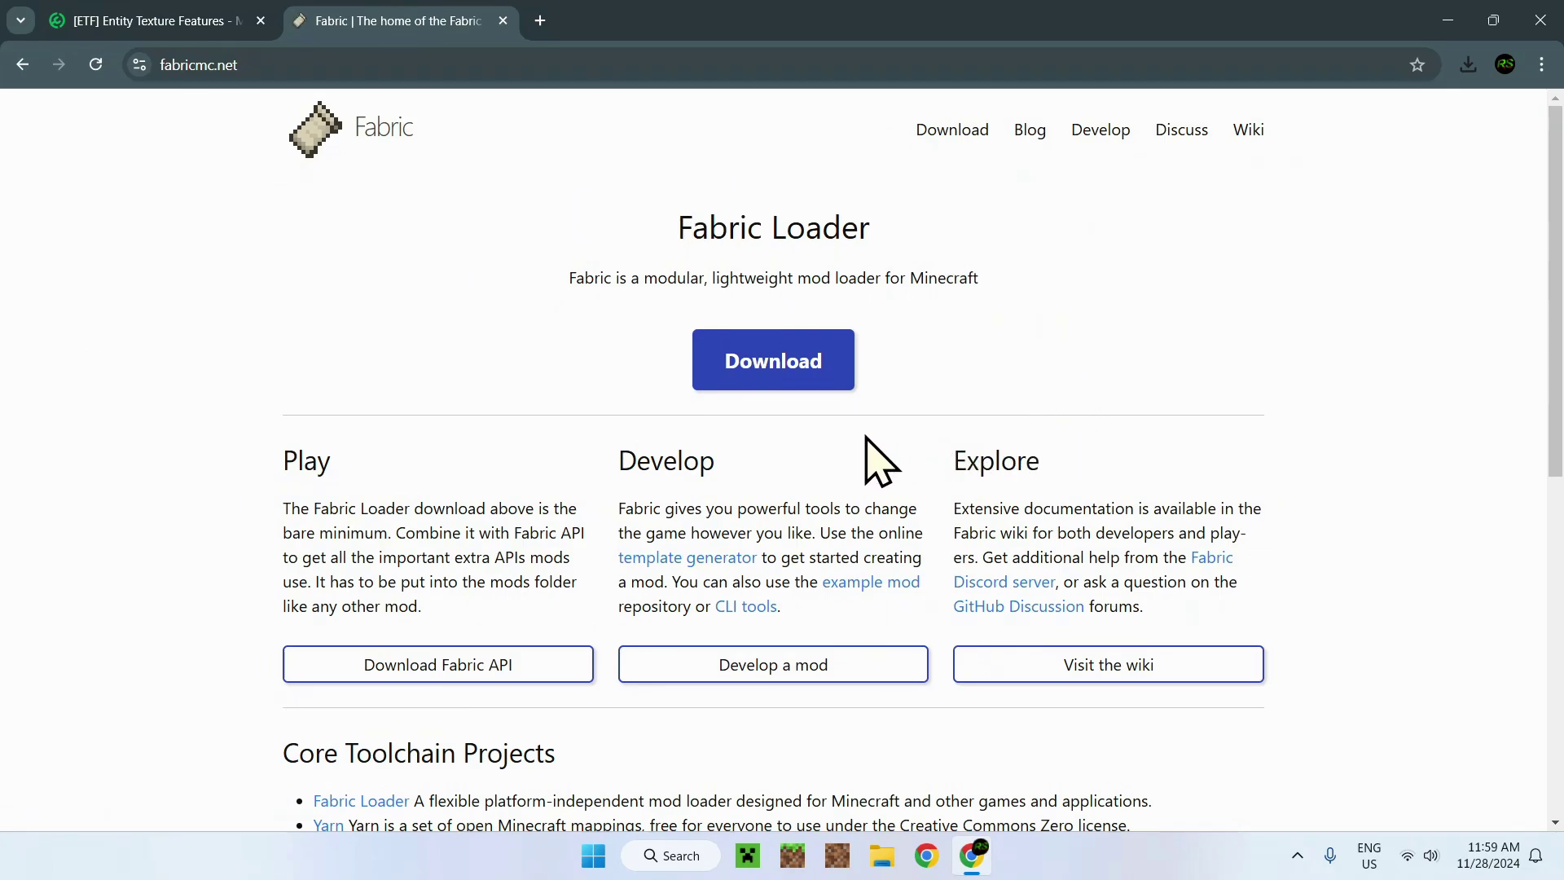
{"action": "left_click", "coordinate": [769, 368]}
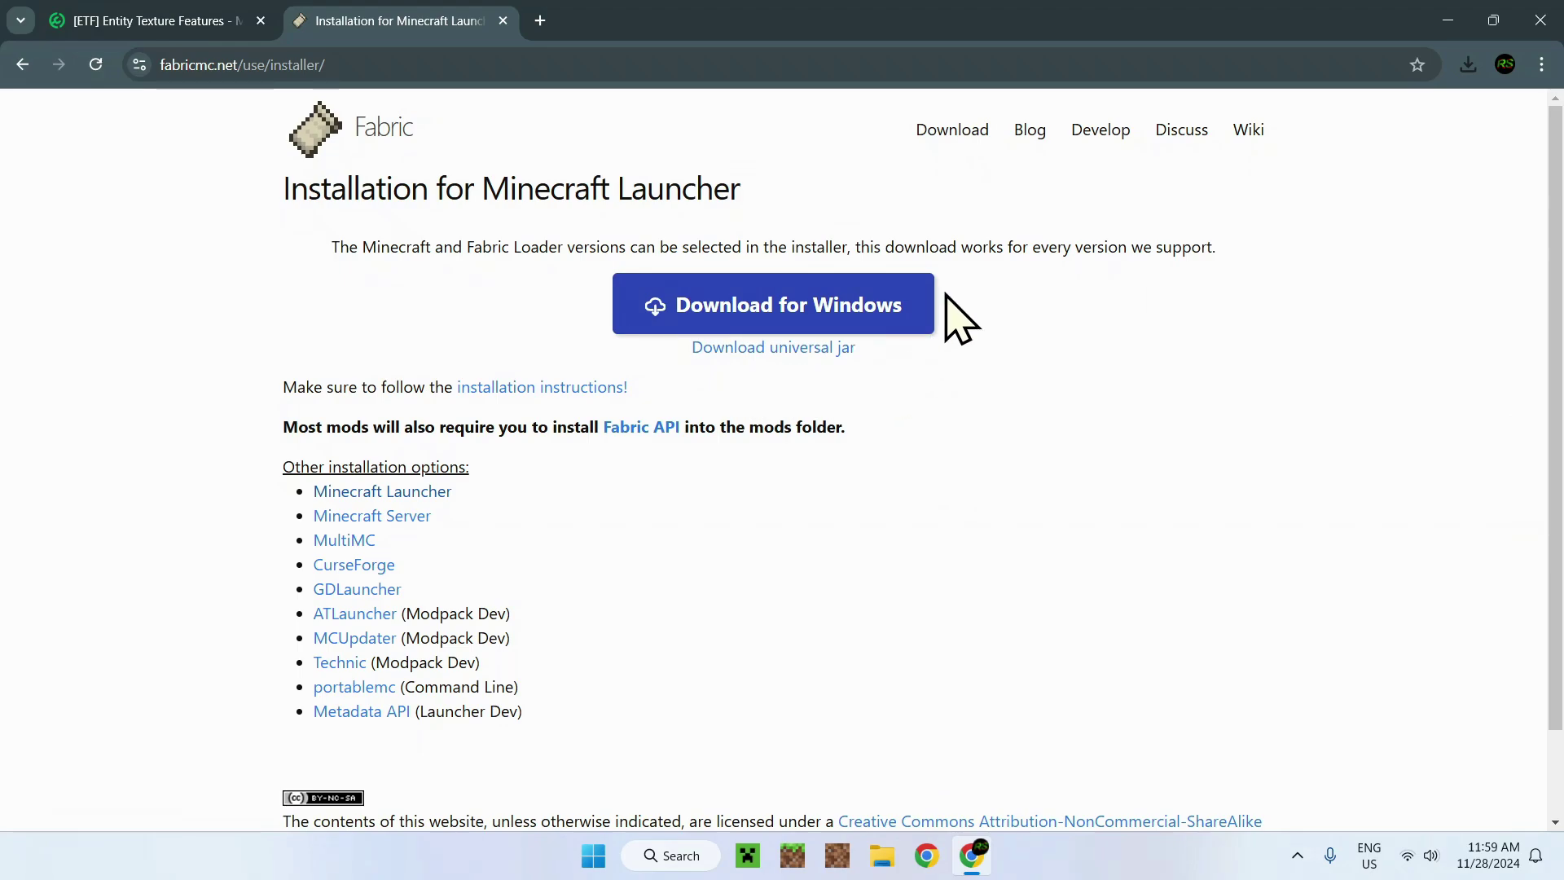
{"action": "left_click", "coordinate": [780, 315]}
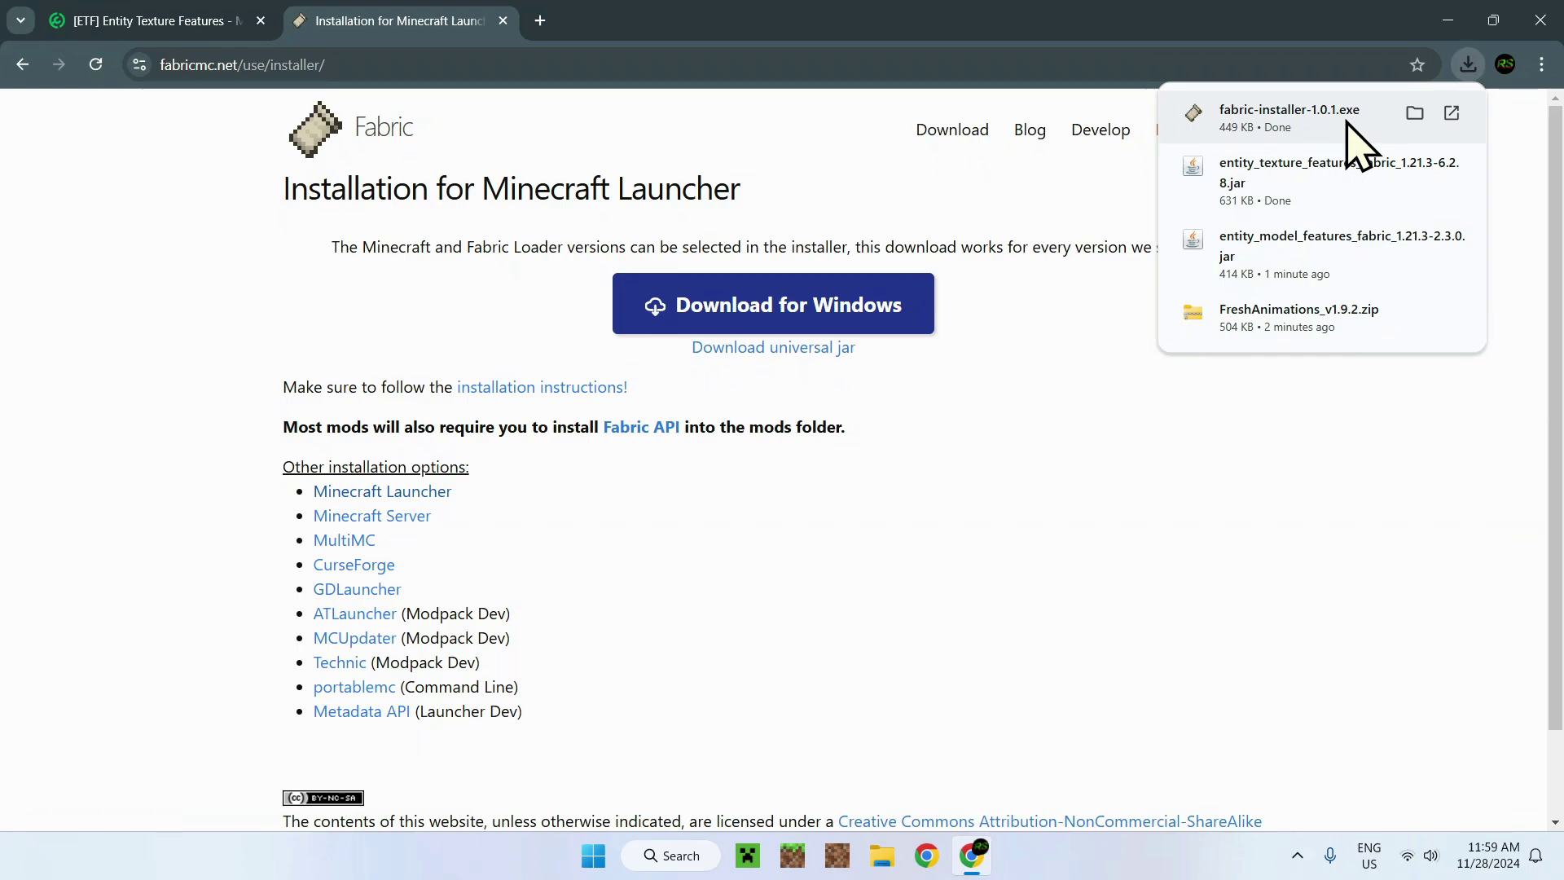
{"action": "left_click", "coordinate": [1540, 21]}
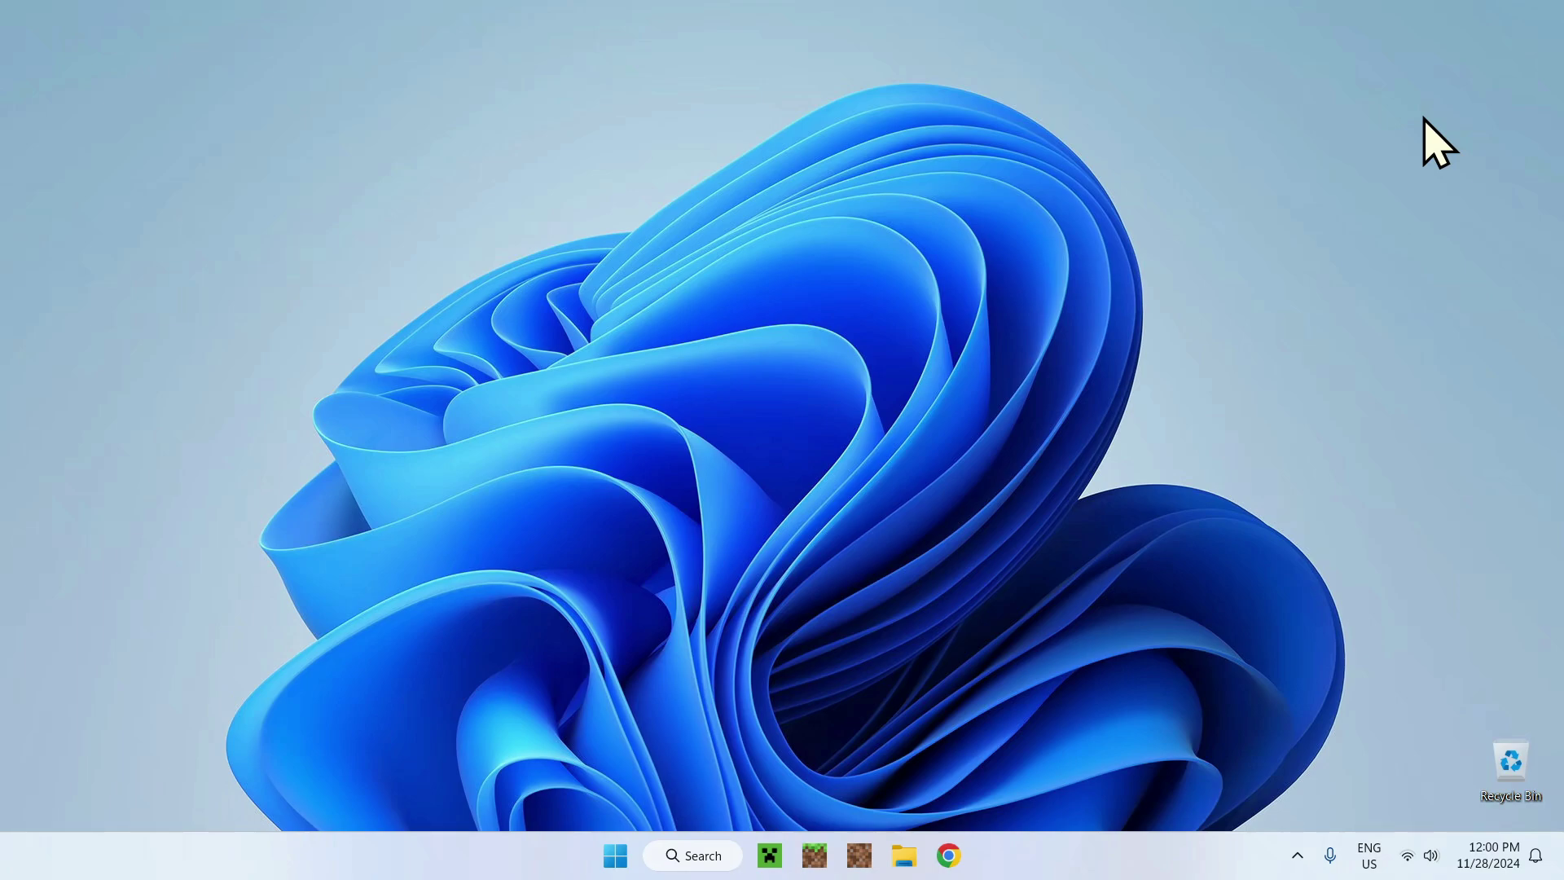
Switch to File Explorer and run fabric-installer-1.0.1.exe from the Downloads folder
{"action": "left_click", "coordinate": [904, 855]}
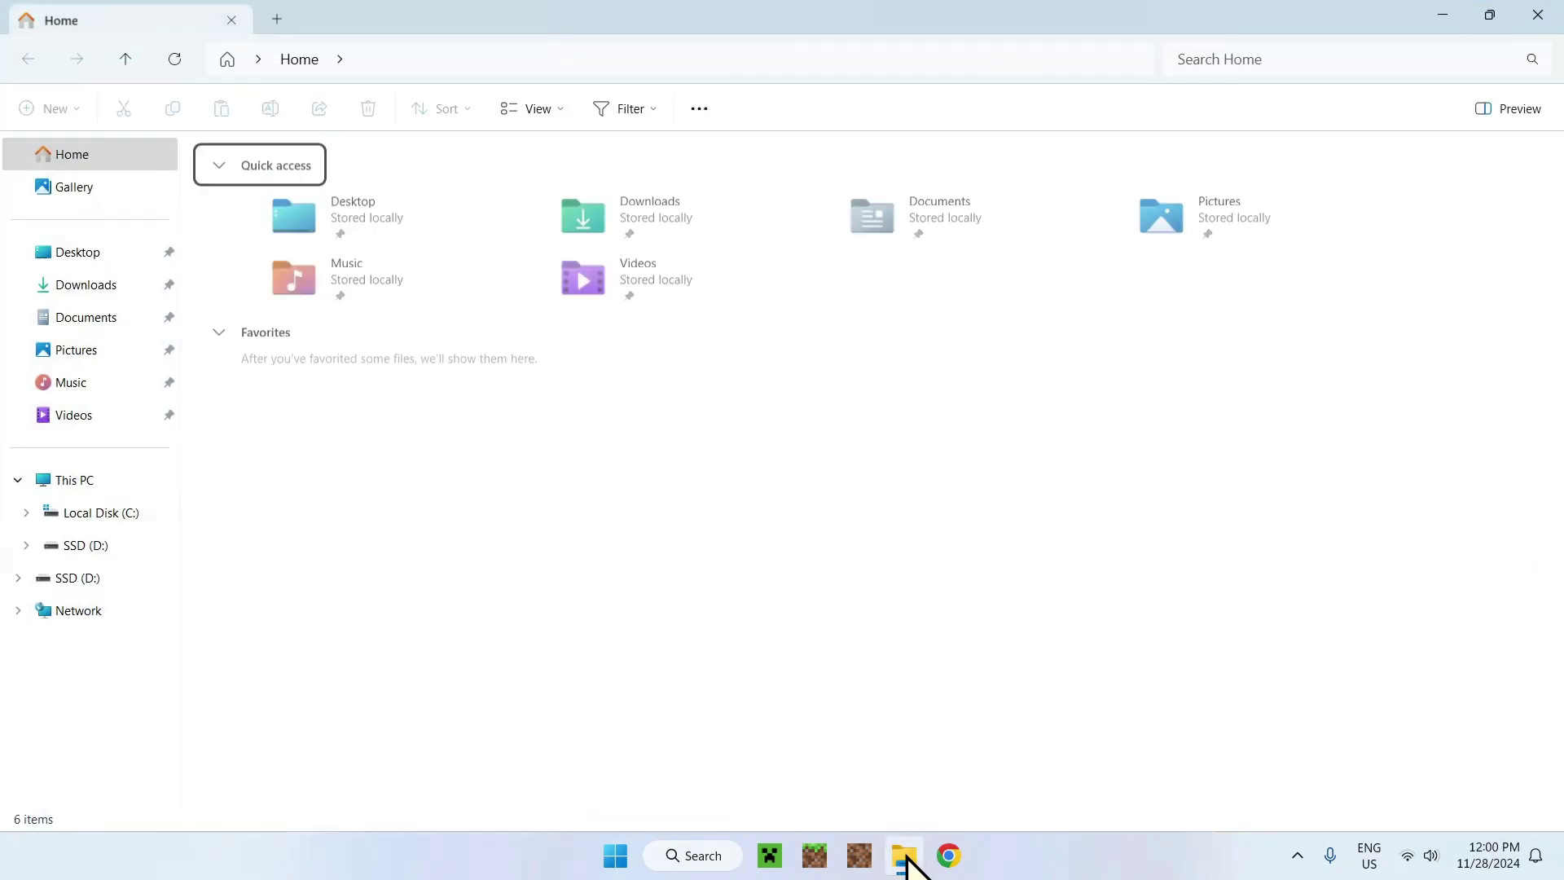
{"action": "left_click", "coordinate": [71, 290]}
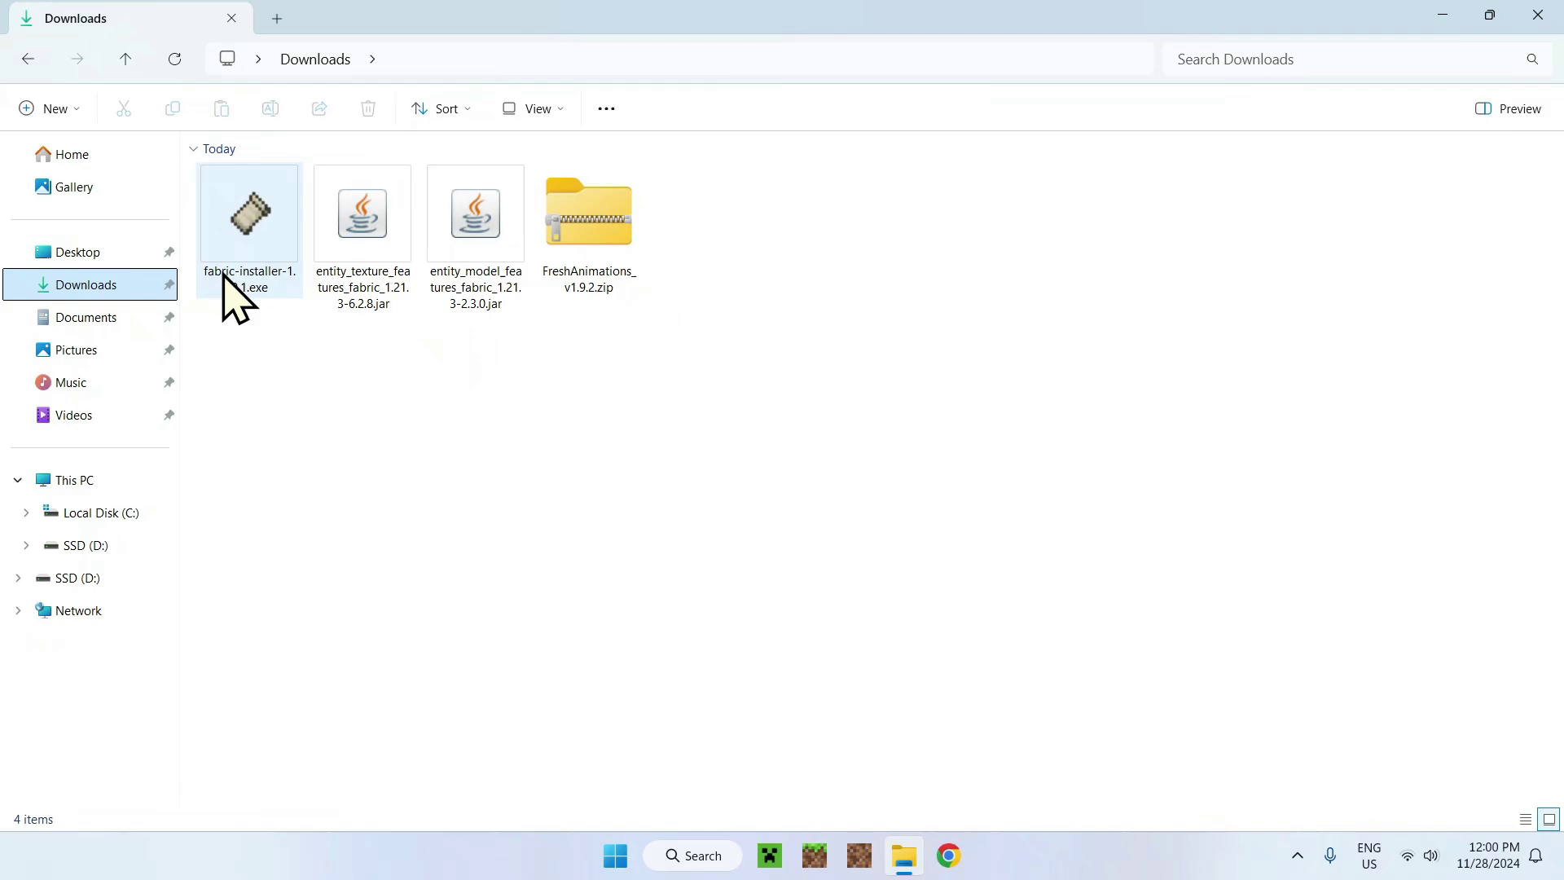
{"action": "double_click", "coordinate": [243, 199]}
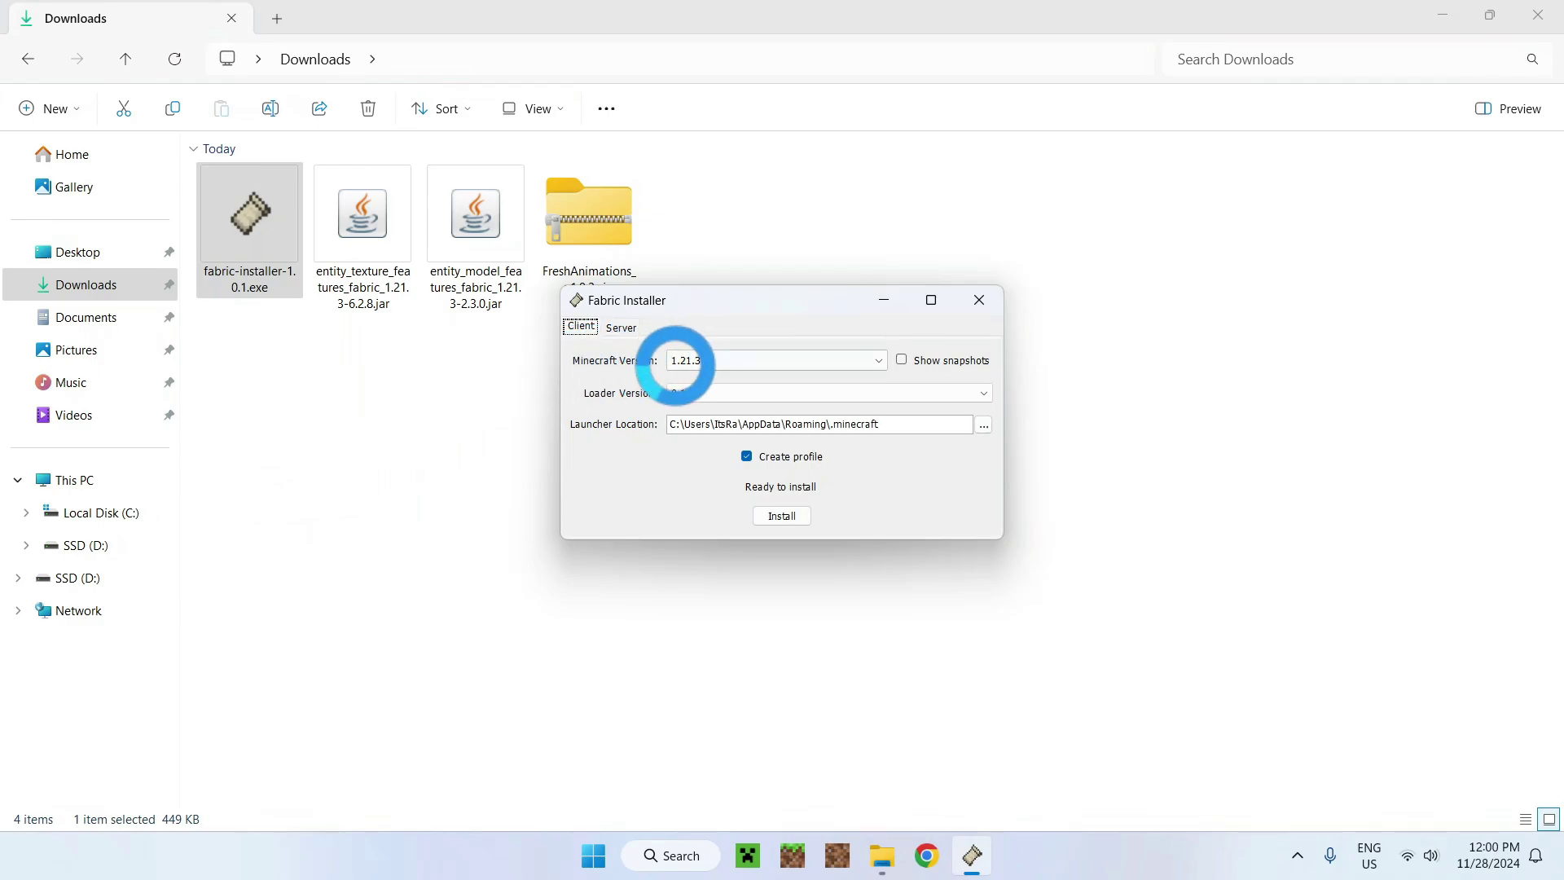
Install the Fabric client for Minecraft version 1.21.3 and close the installer
{"action": "left_click", "coordinate": [744, 361]}
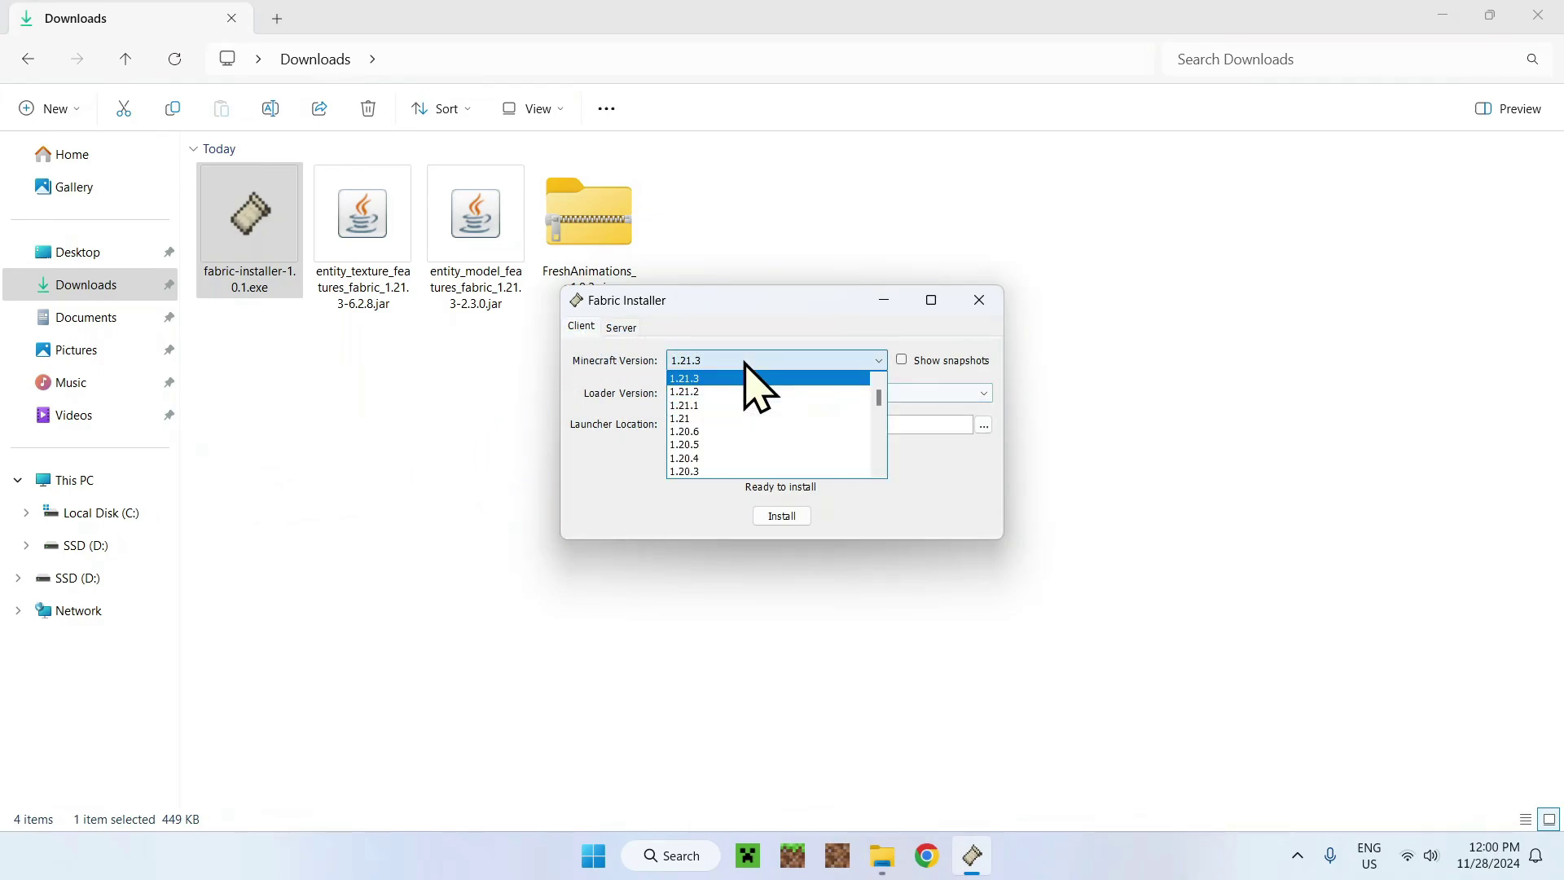
{"action": "left_click", "coordinate": [640, 405]}
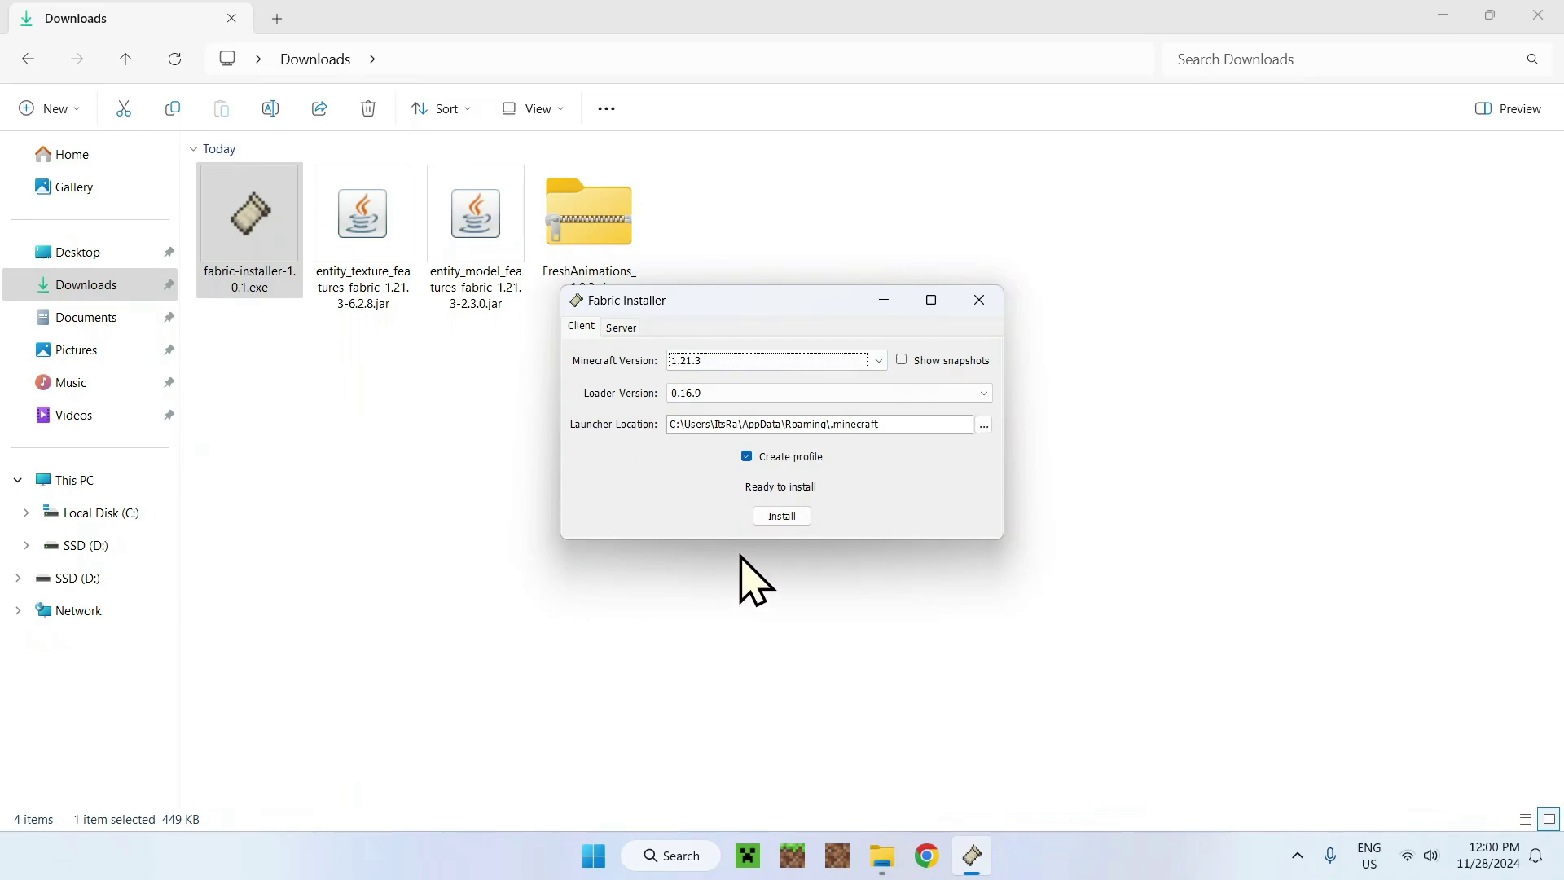
{"action": "left_click", "coordinate": [784, 519]}
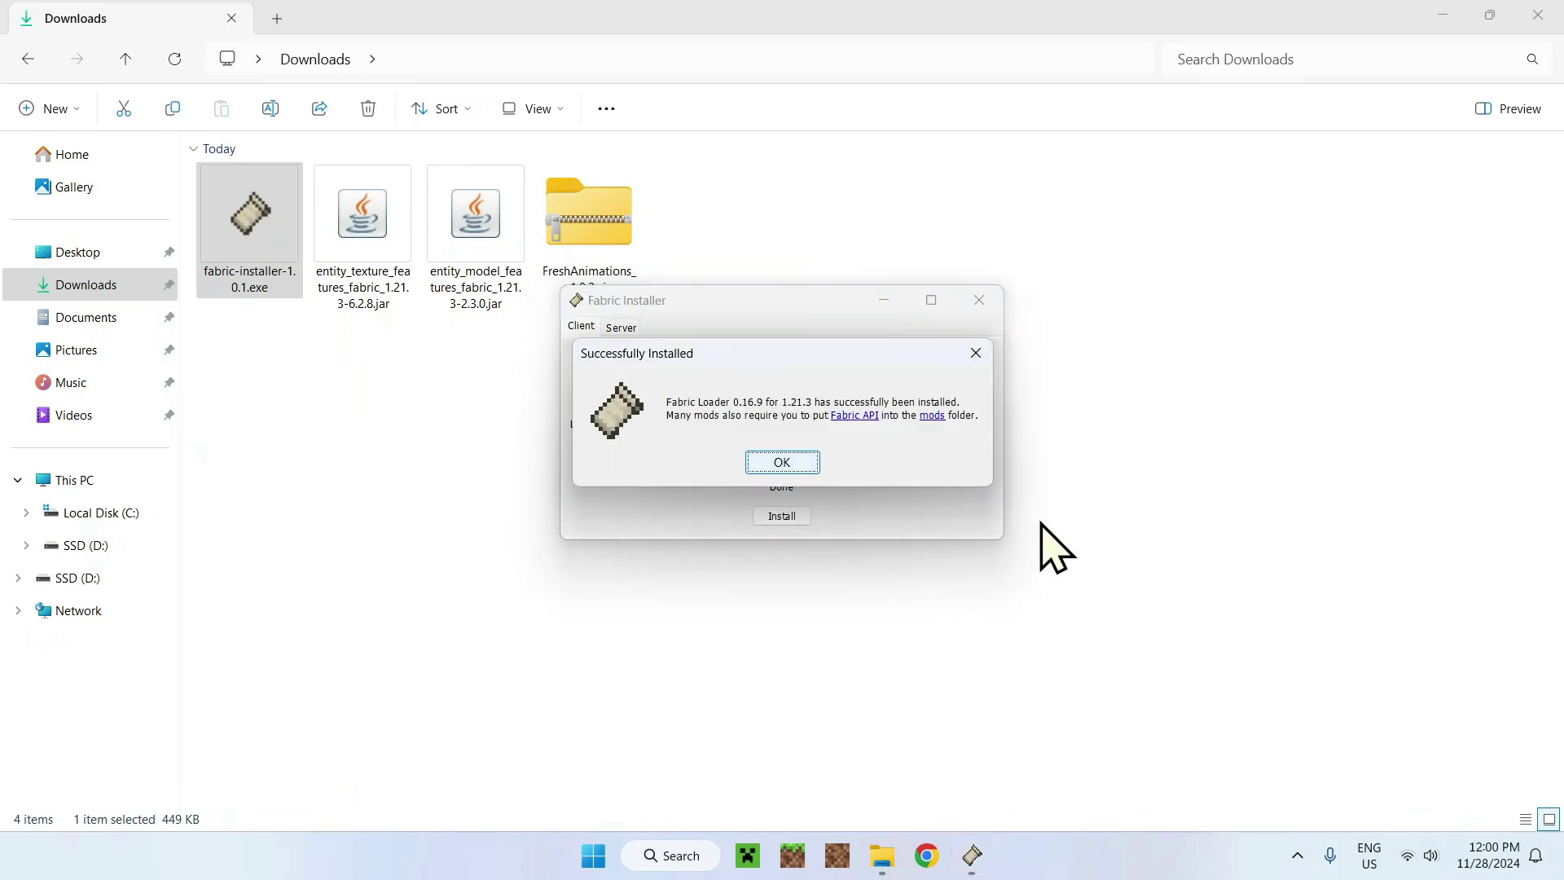
{"action": "left_click", "coordinate": [786, 465]}
{"action": "left_click", "coordinate": [983, 304]}
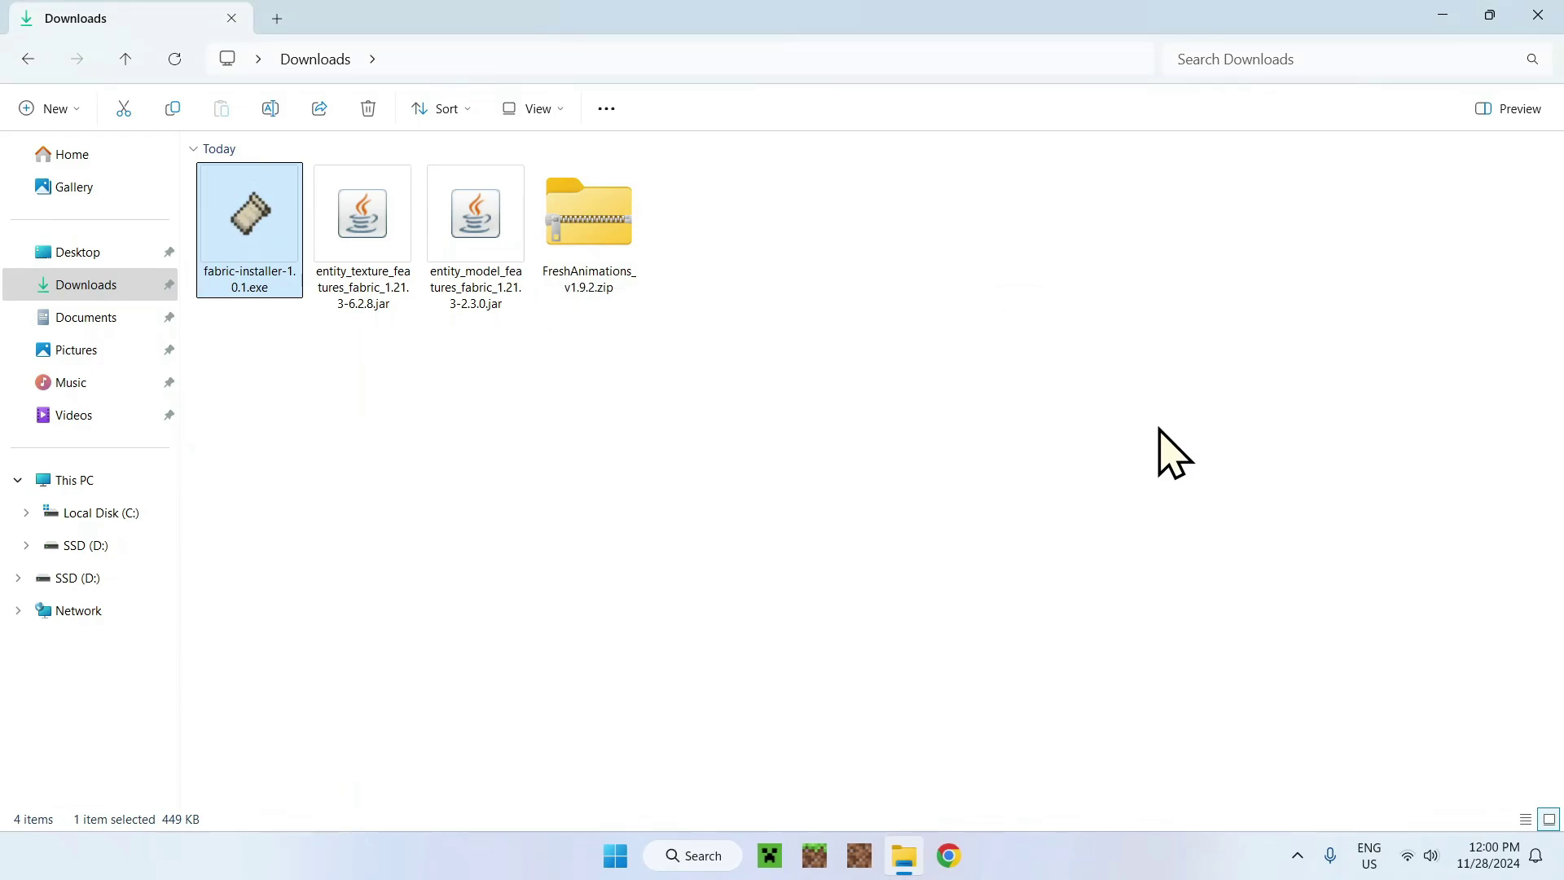
Switch to the Minecraft Launcher and open the mods folder of the fabric-loader-1.21.3 installation
{"action": "left_click", "coordinate": [771, 857]}
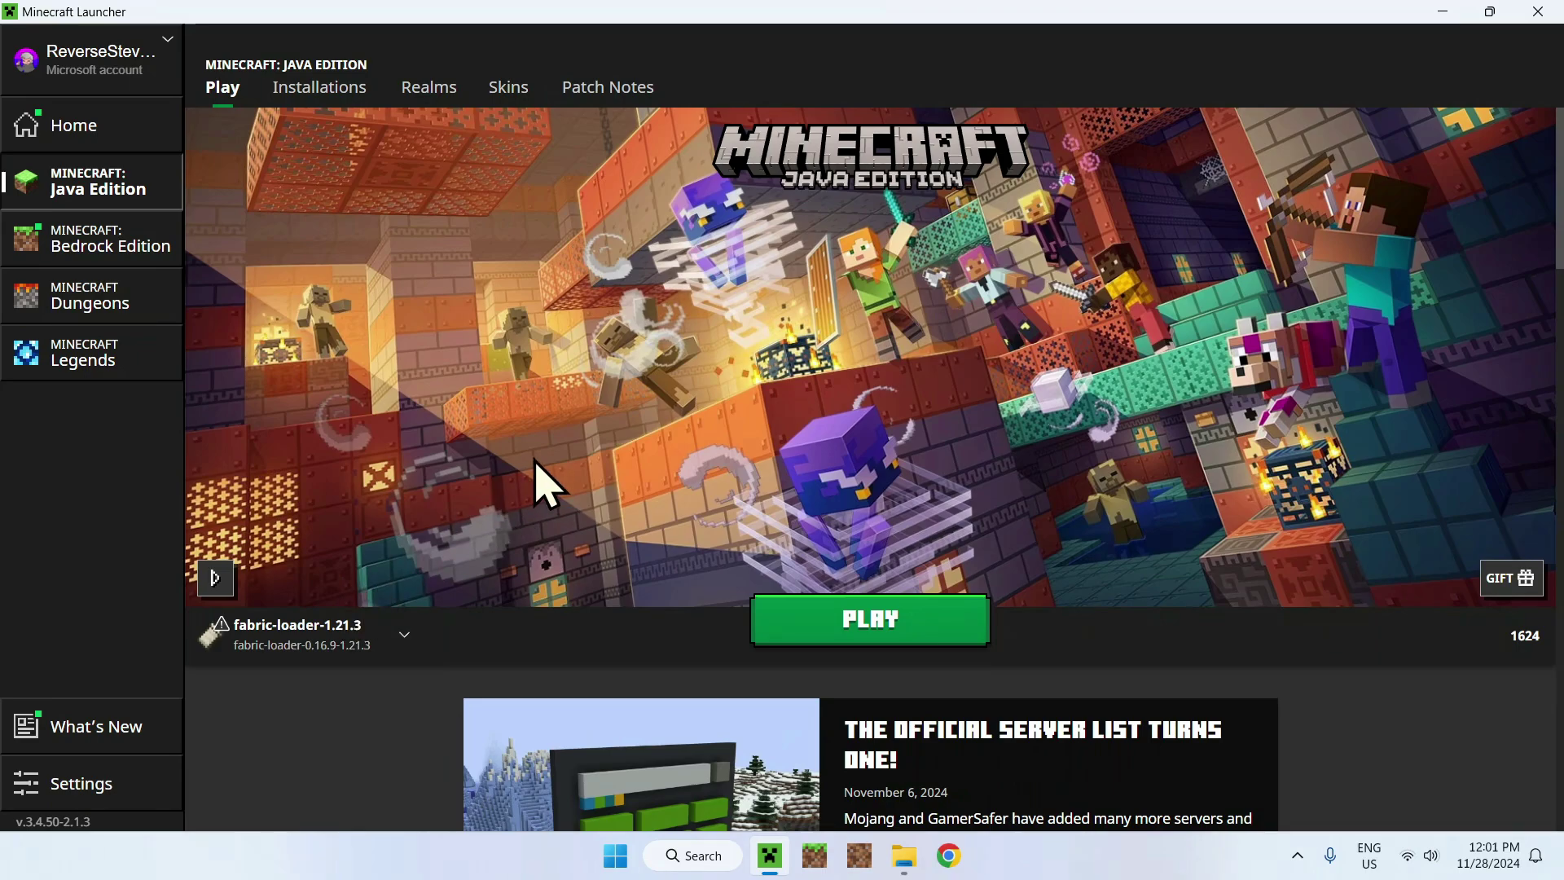
{"action": "left_click", "coordinate": [319, 102]}
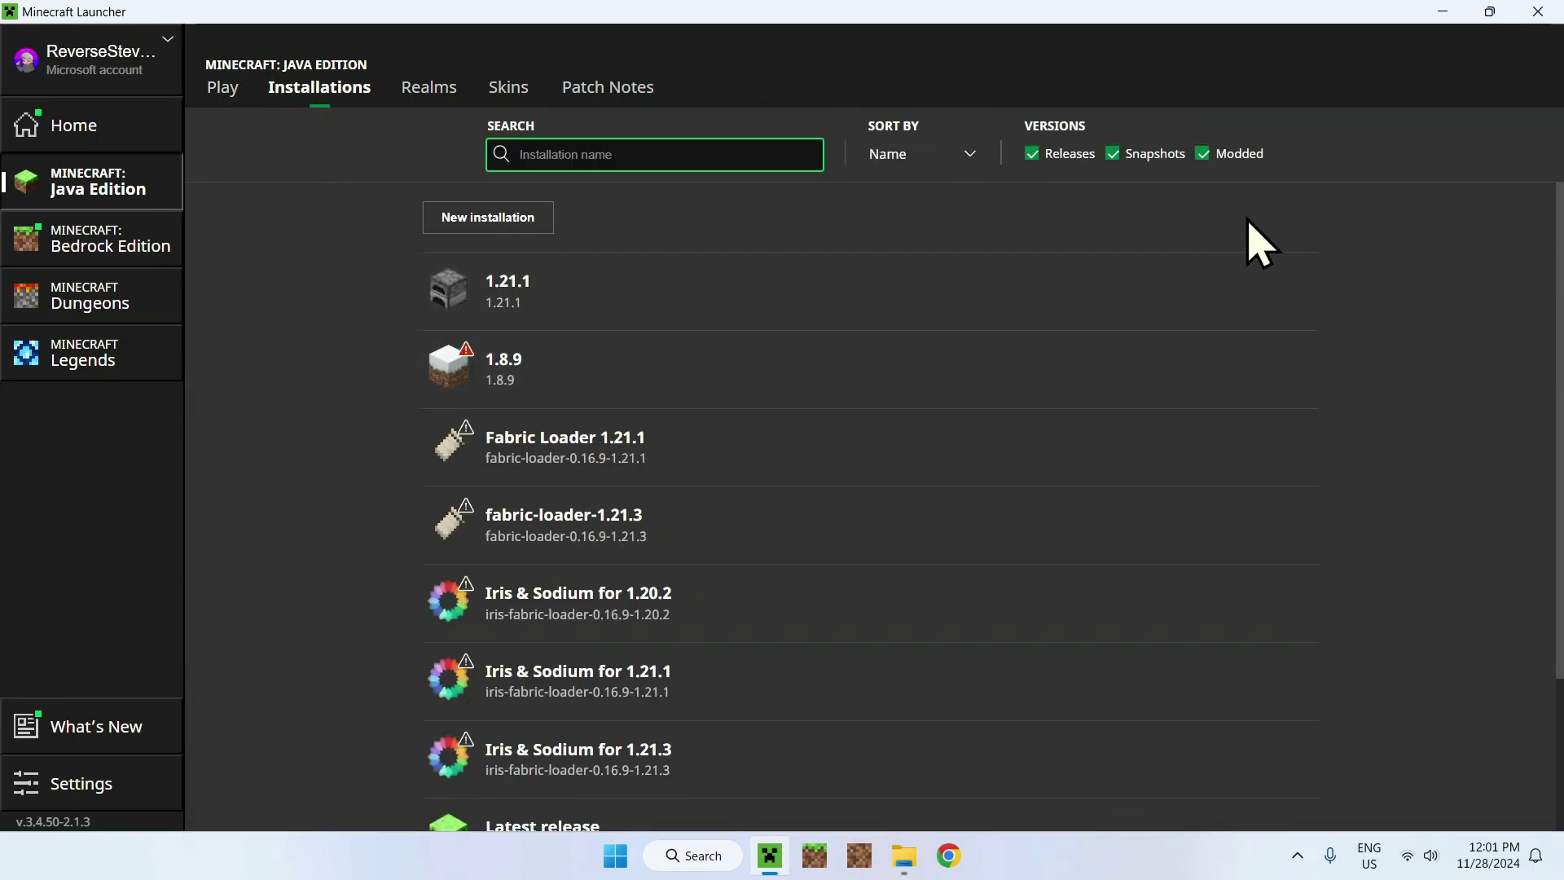
{"action": "mouse_move", "coordinate": [1258, 430]}
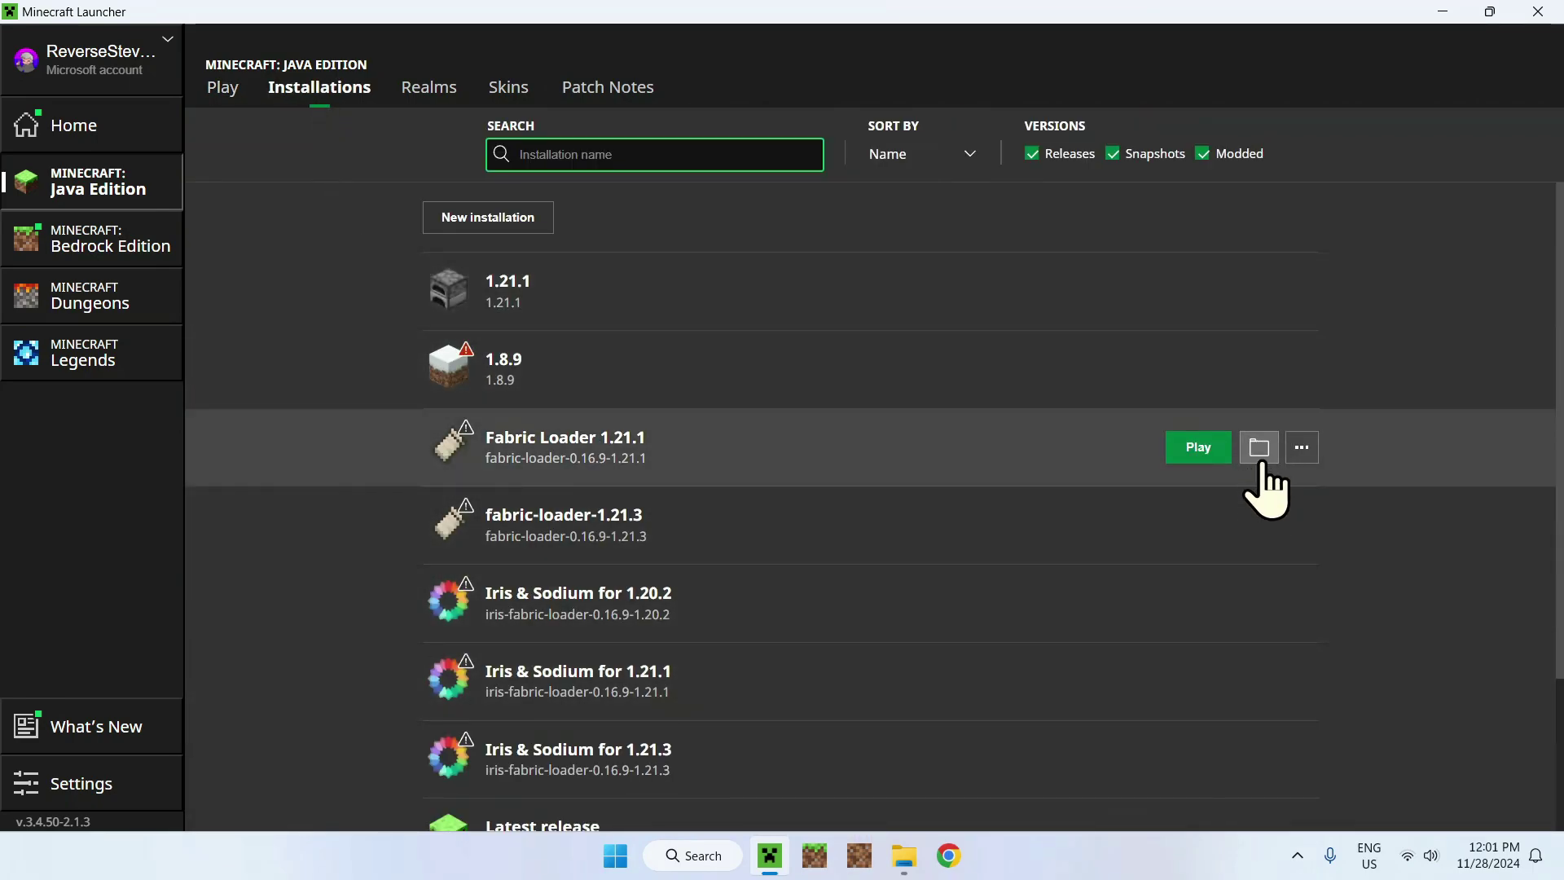
{"action": "mouse_move", "coordinate": [1260, 534]}
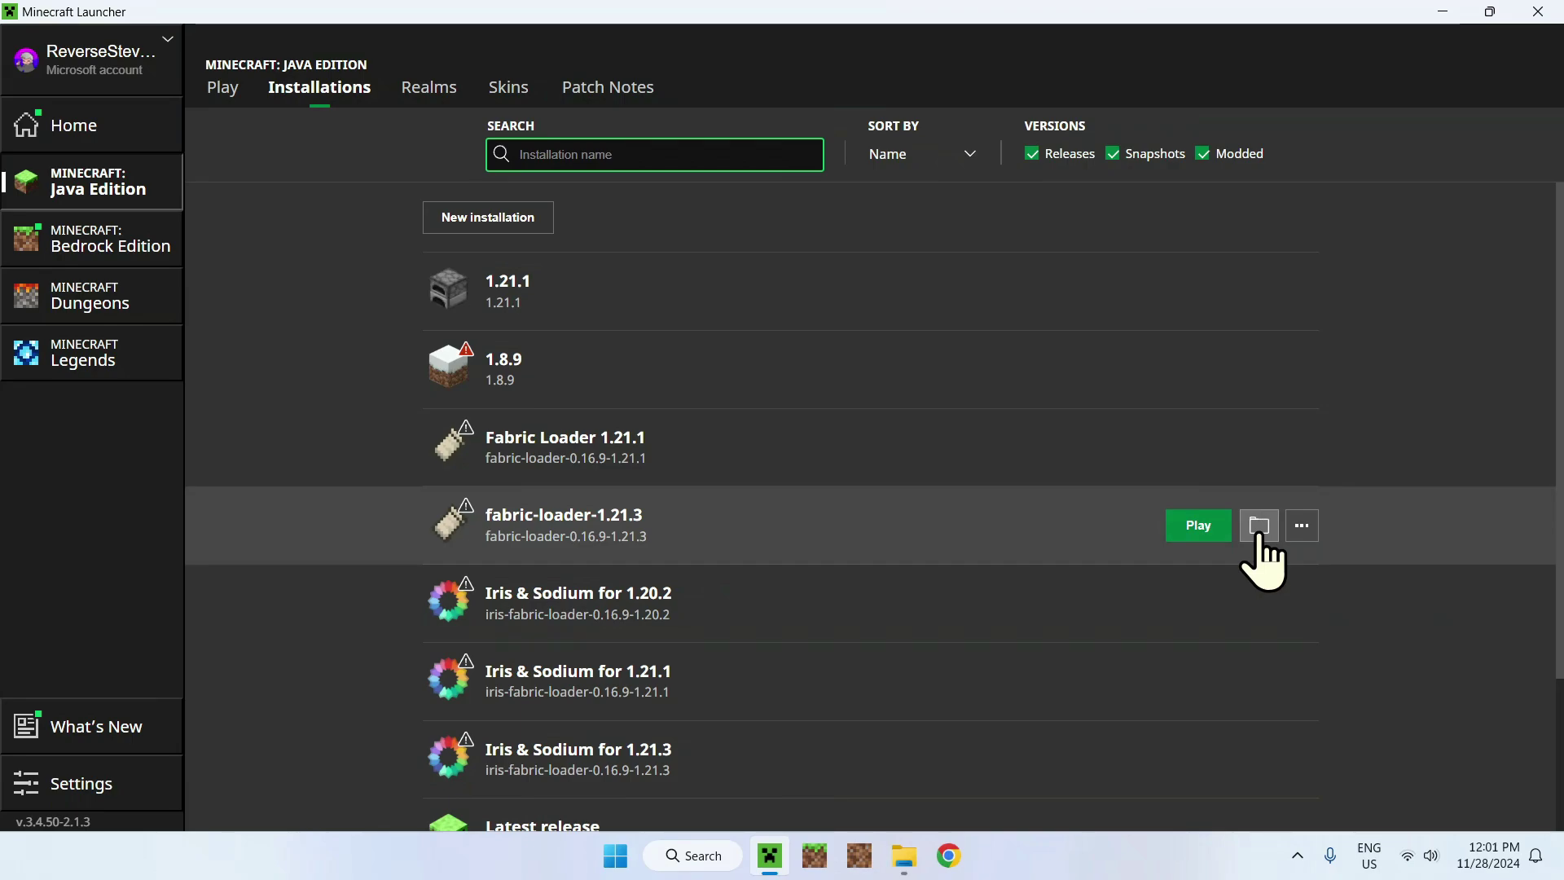
{"action": "left_click", "coordinate": [1259, 526]}
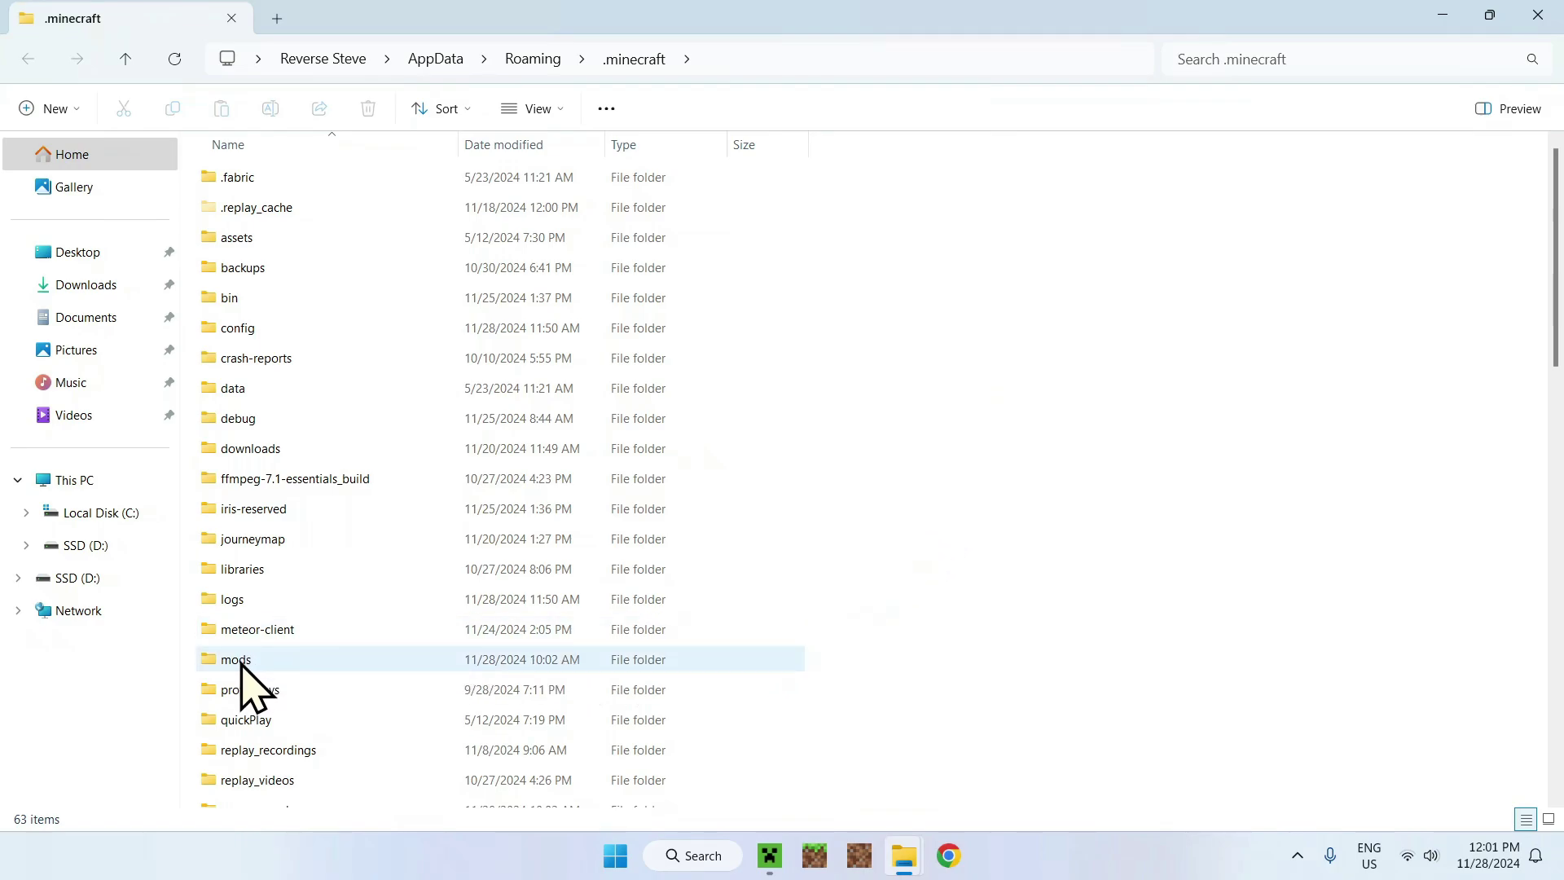
{"action": "double_click", "coordinate": [316, 661]}
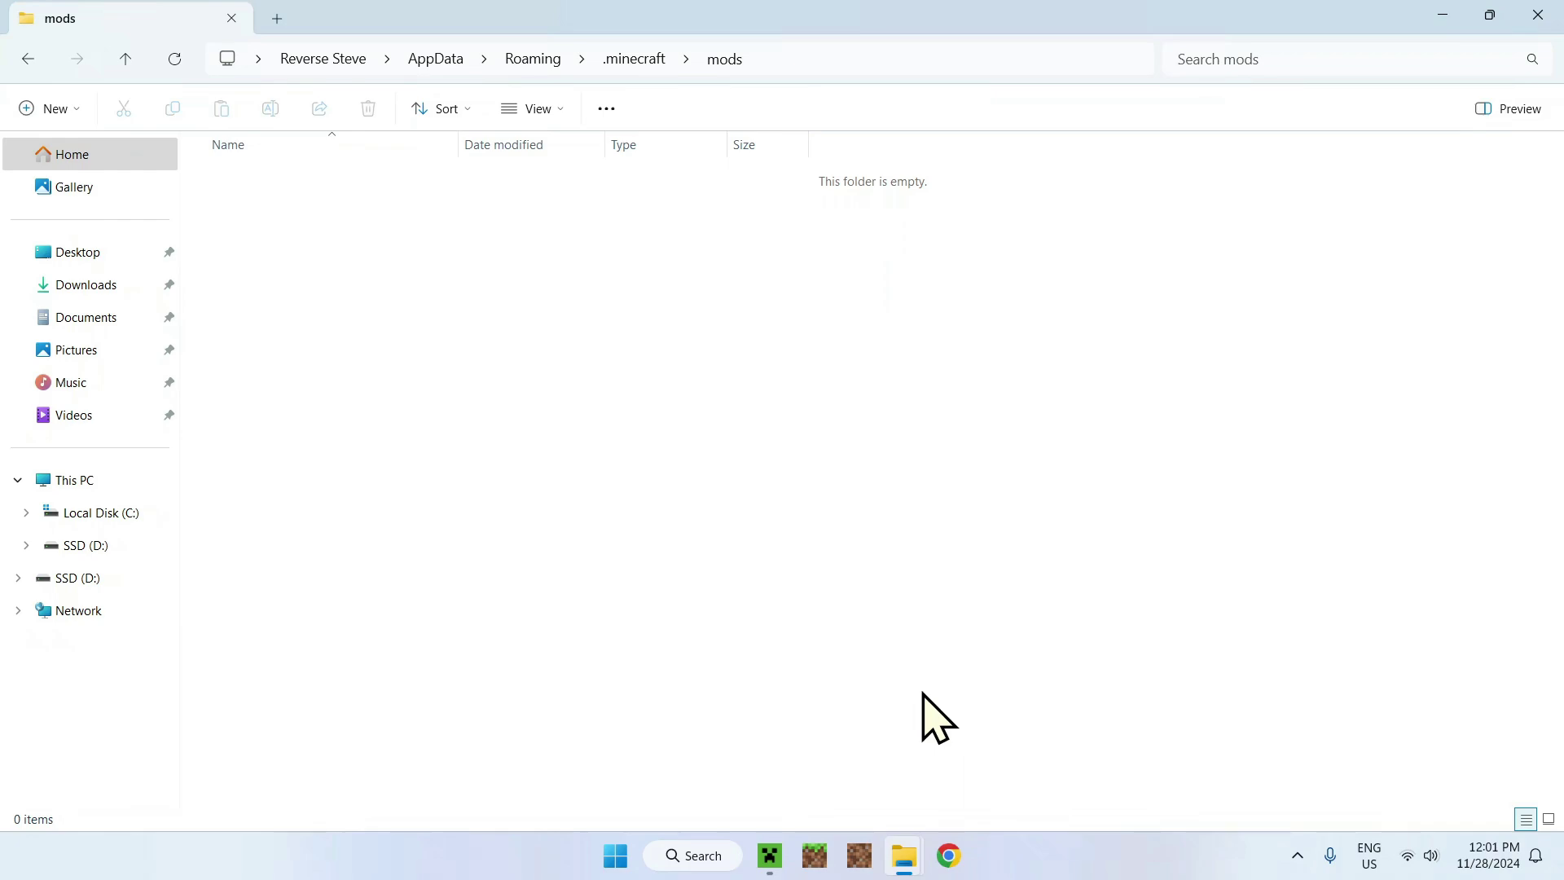
Copy the entity_texture_features and entity_model_features jar files from Downloads into the mods folder and close the file window
{"action": "left_click", "coordinate": [90, 286]}
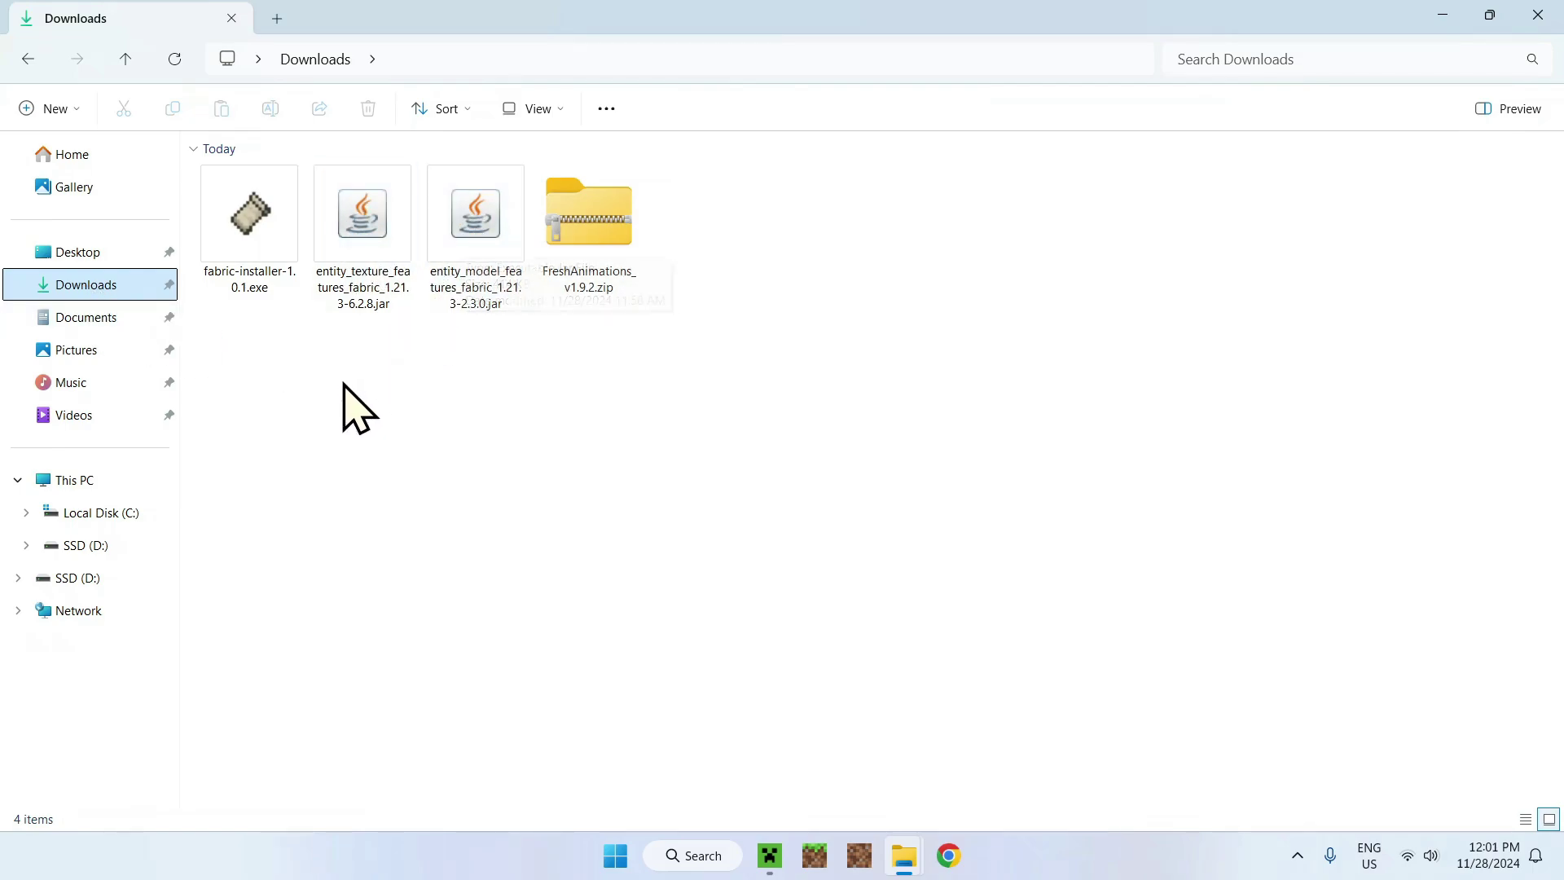
{"action": "left_click_drag", "start_coordinate": [342, 380], "coordinate": [463, 260]}
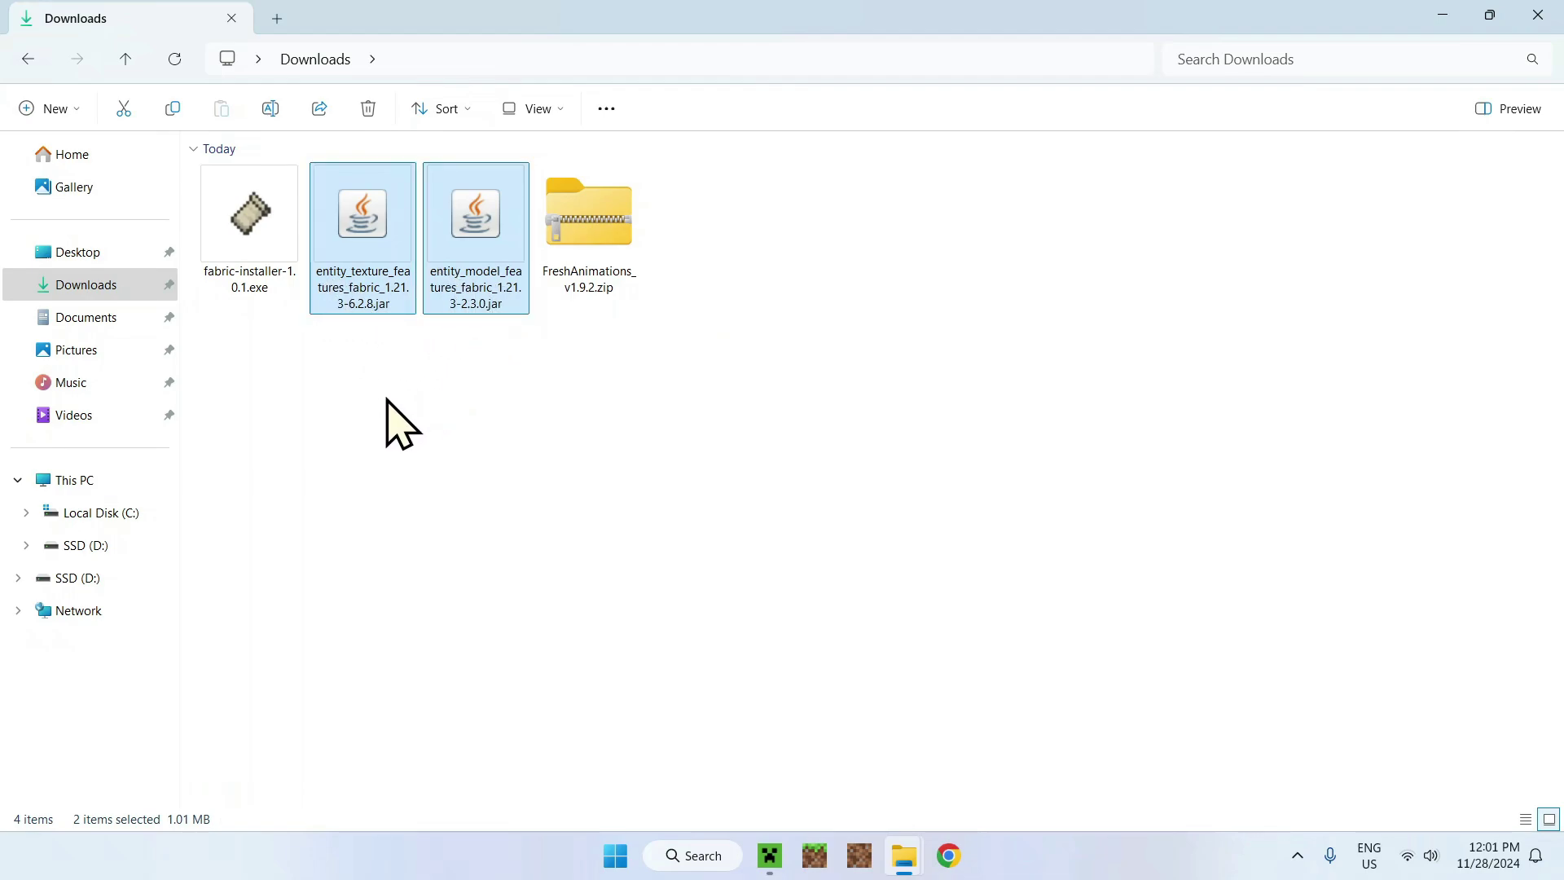
{"action": "left_click", "coordinate": [176, 120]}
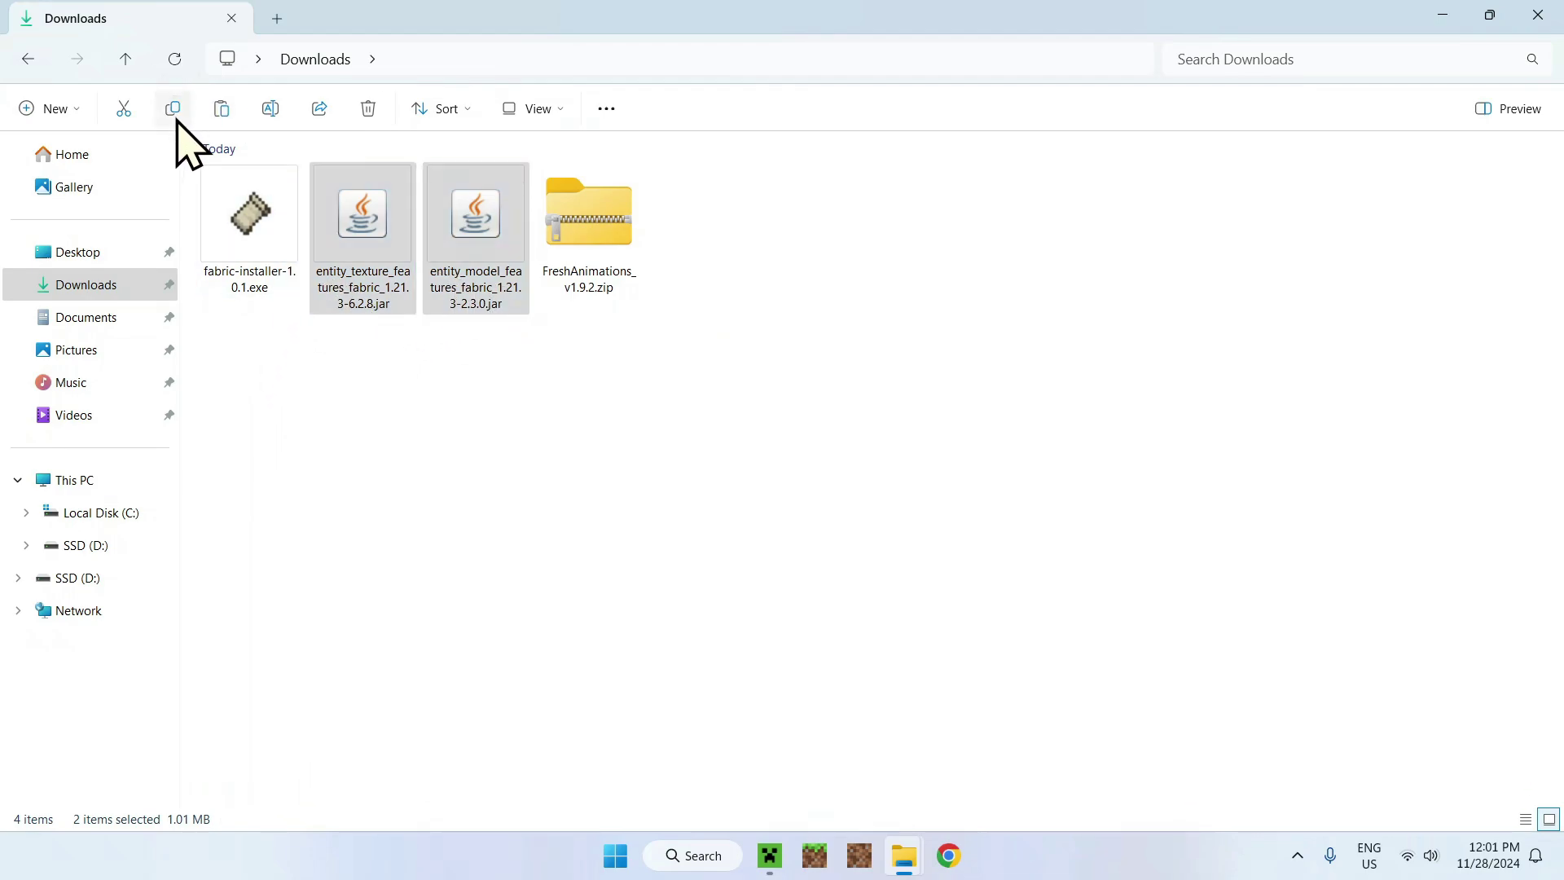
{"action": "left_click", "coordinate": [25, 69]}
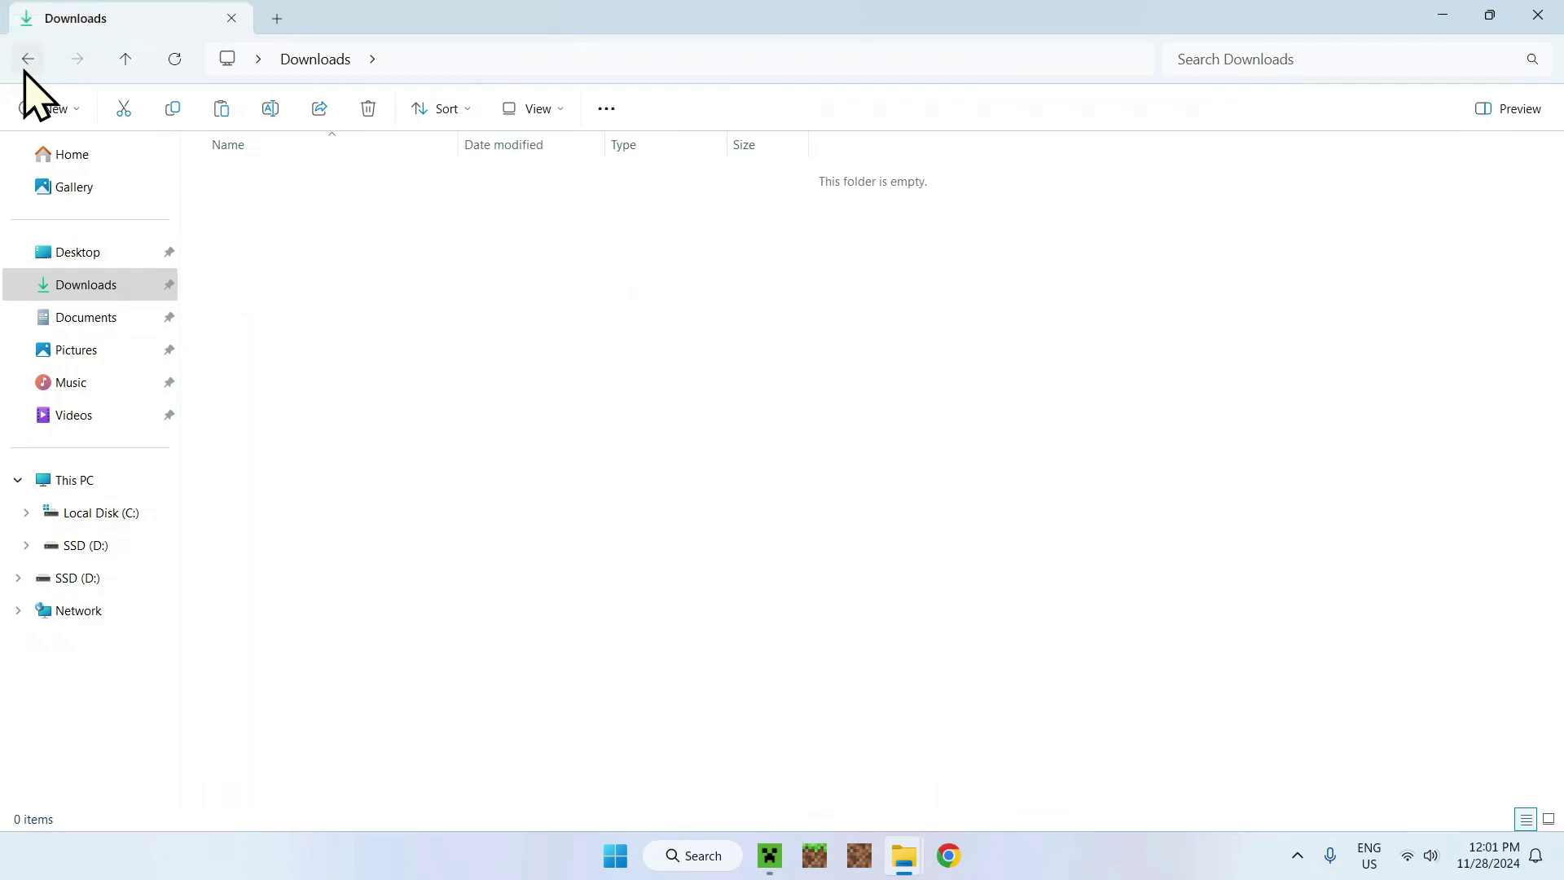
{"action": "left_click", "coordinate": [214, 115]}
{"action": "left_click", "coordinate": [405, 287]}
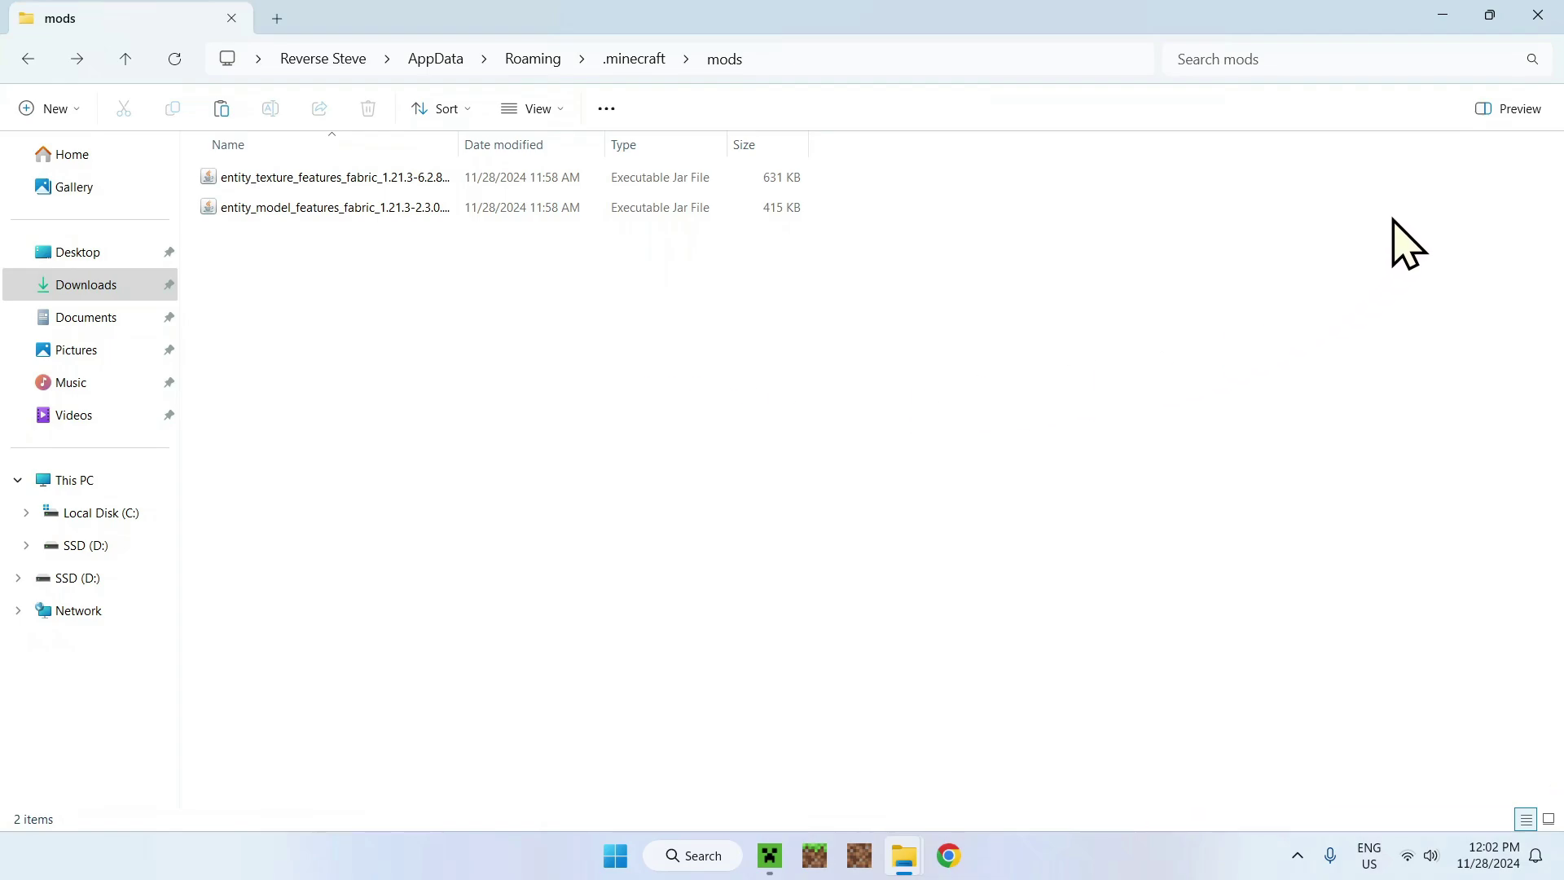
{"action": "left_click", "coordinate": [1534, 23]}
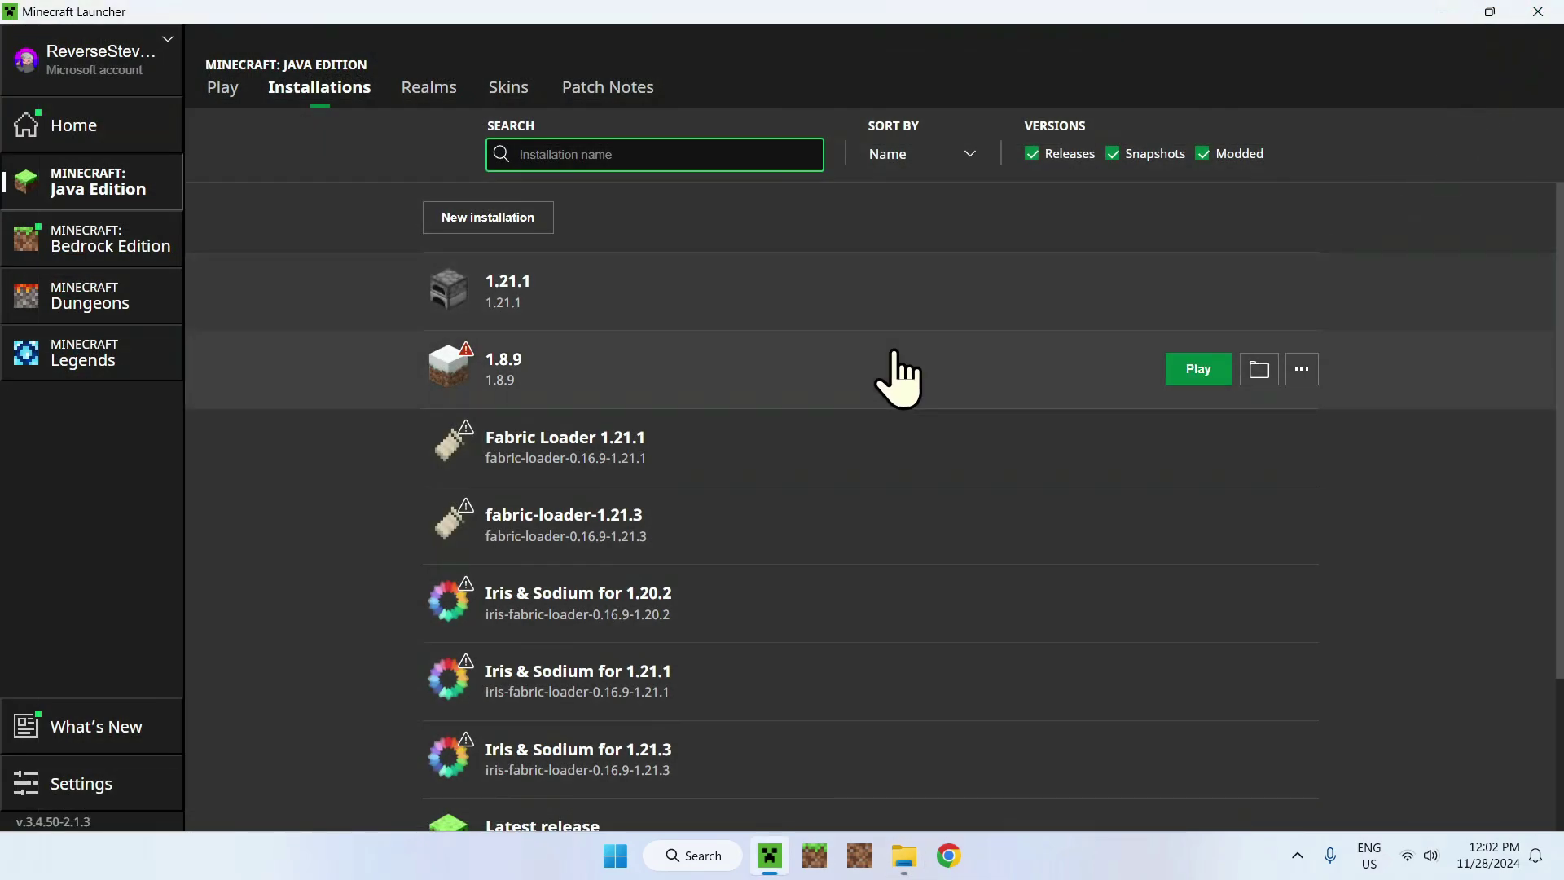
Launch Minecraft with the fabric-loader-1.21.3 installation and maximize the game window
{"action": "left_click", "coordinate": [222, 88]}
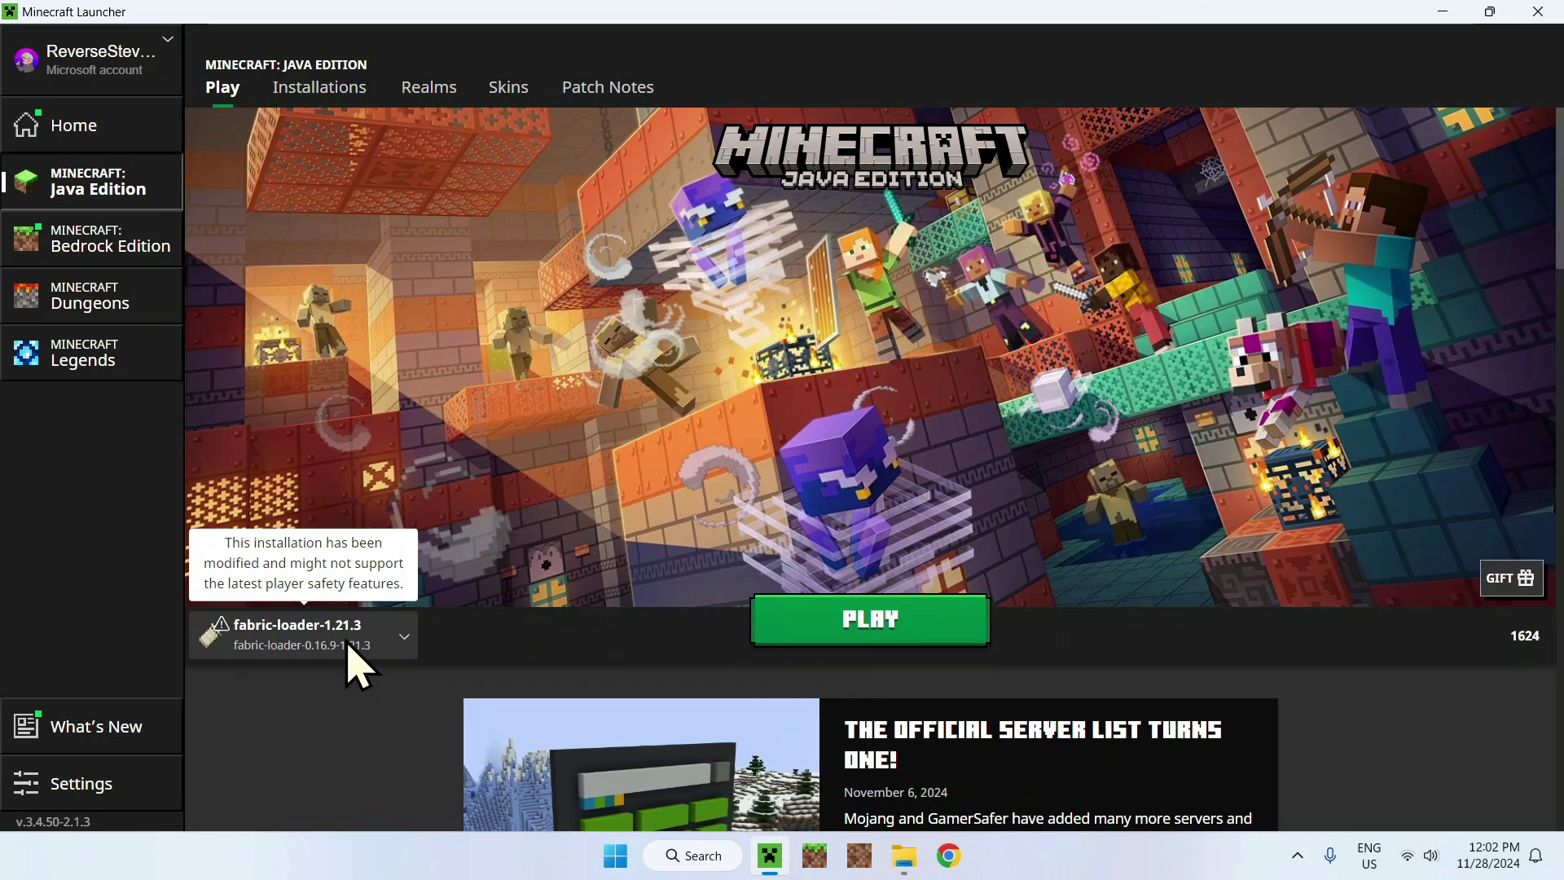
{"action": "left_click", "coordinate": [859, 644]}
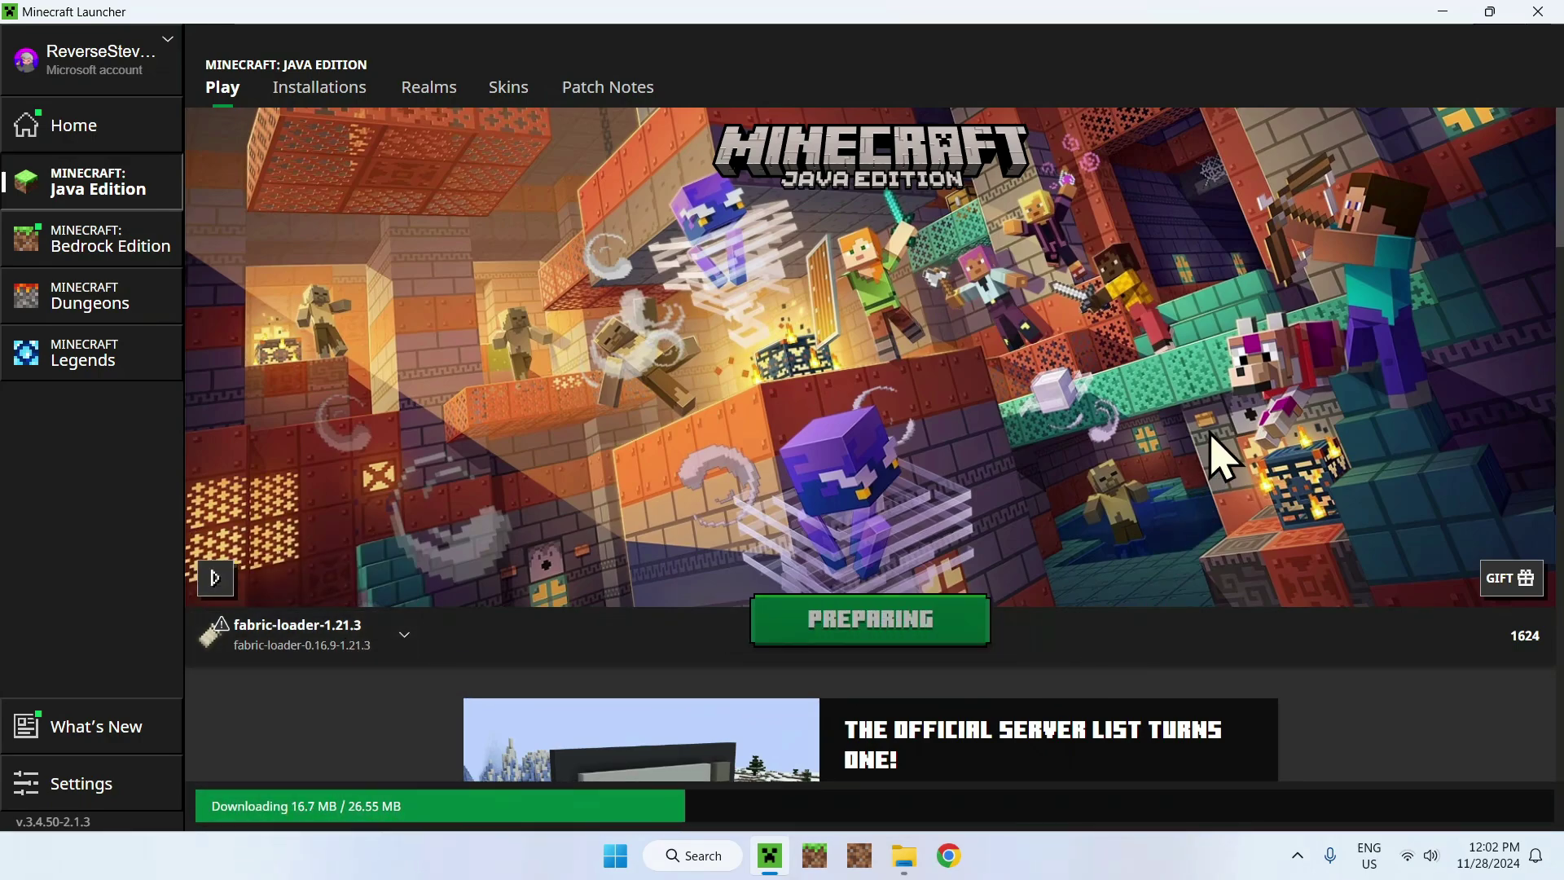
{"action": "key", "text": "alt+Tab"}
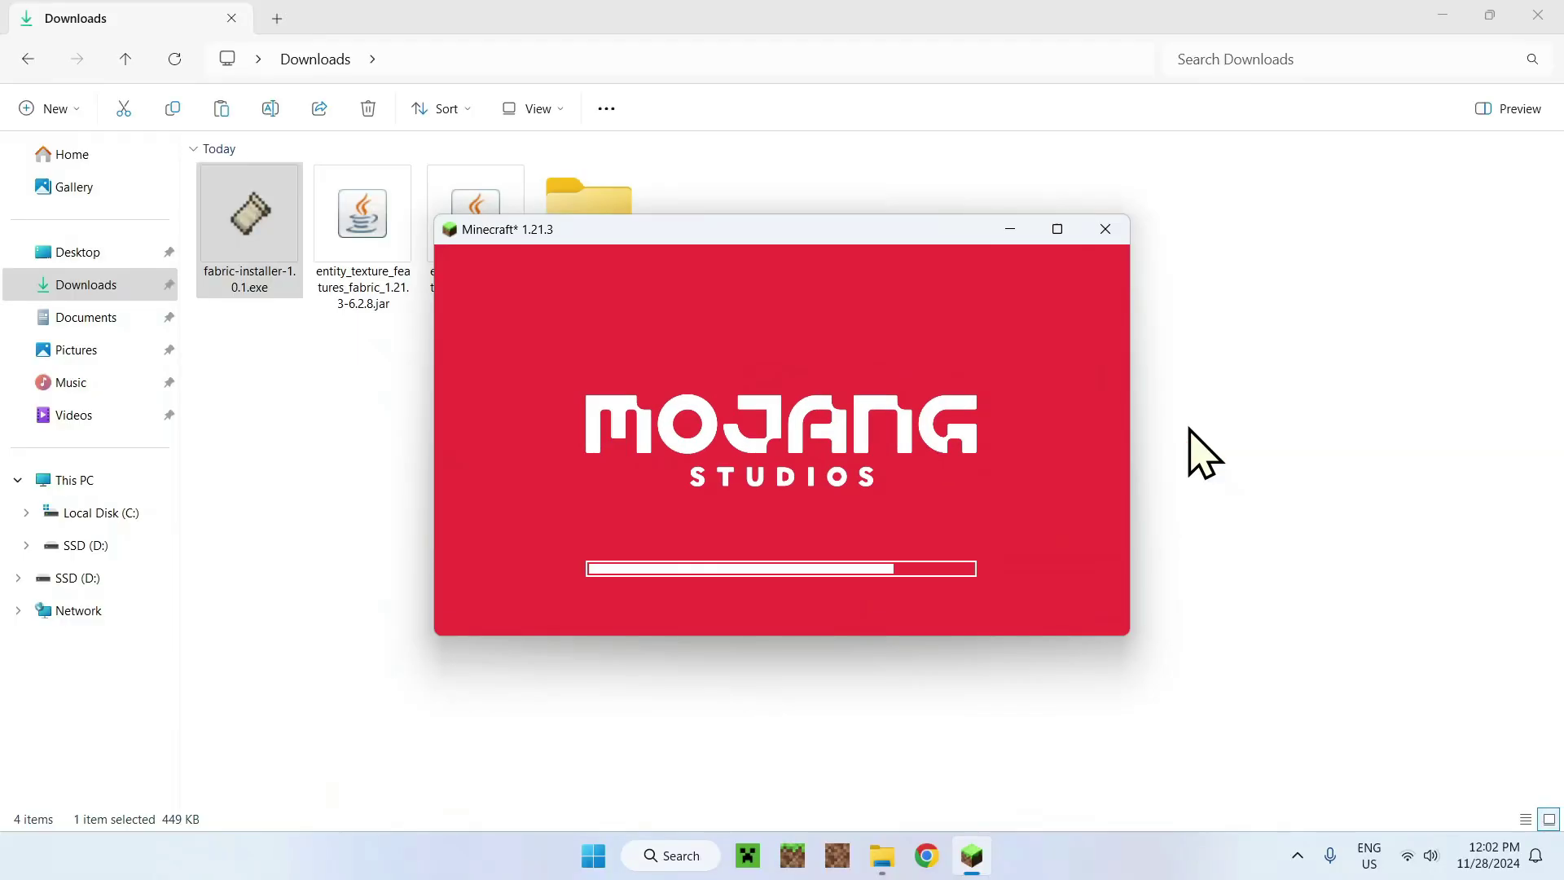
{"action": "left_click", "coordinate": [1062, 232]}
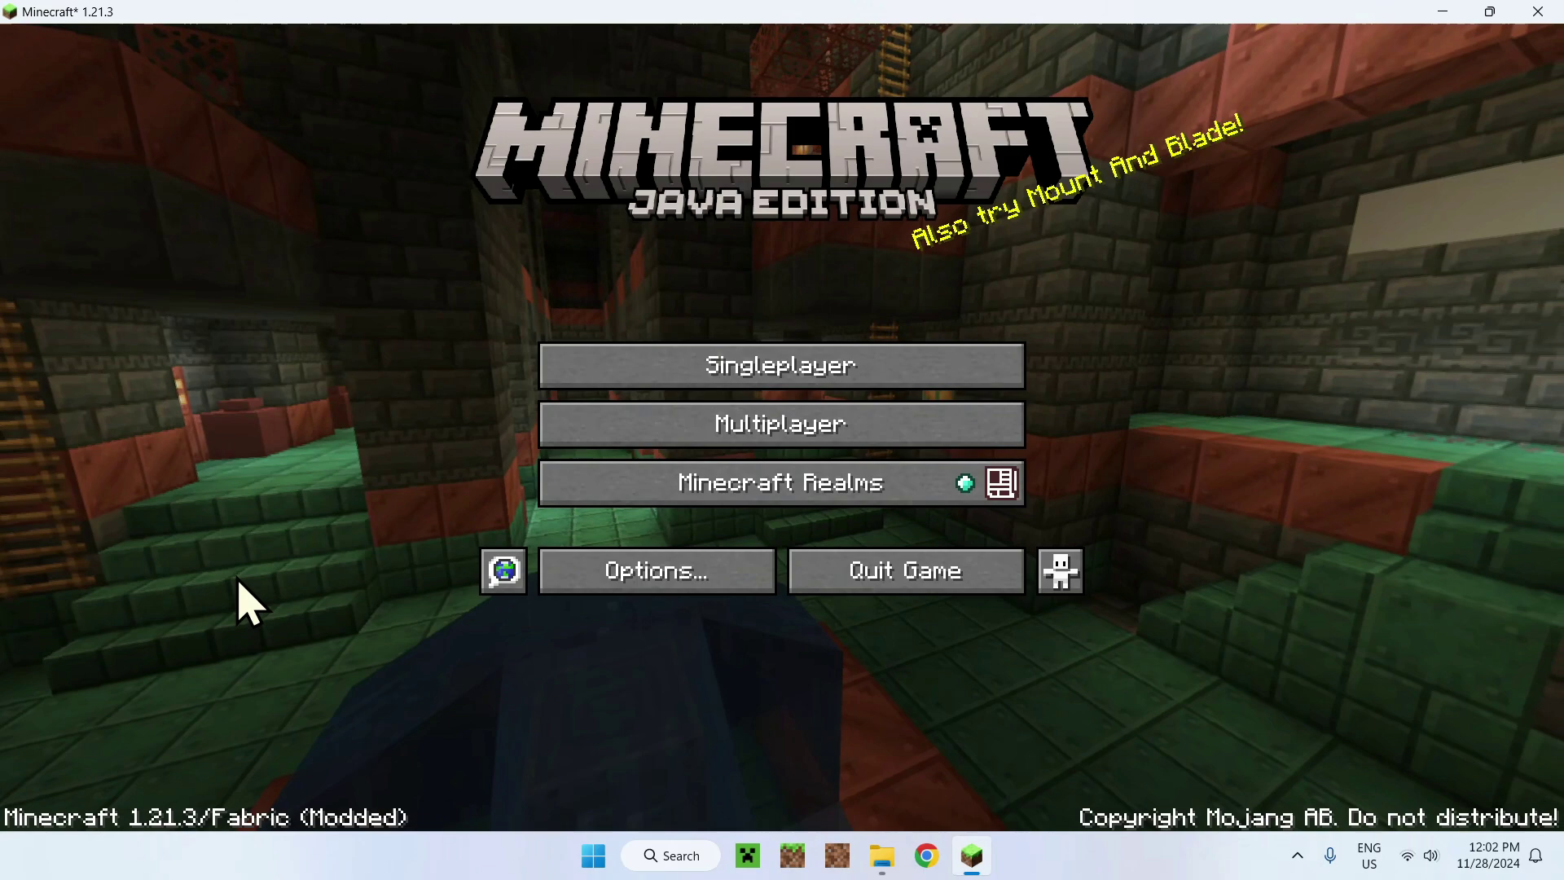
Load the singleplayer world Tutorials and place a creeper spawn egg from the creative inventory in the third hotbar slot
{"action": "left_click", "coordinate": [781, 377]}
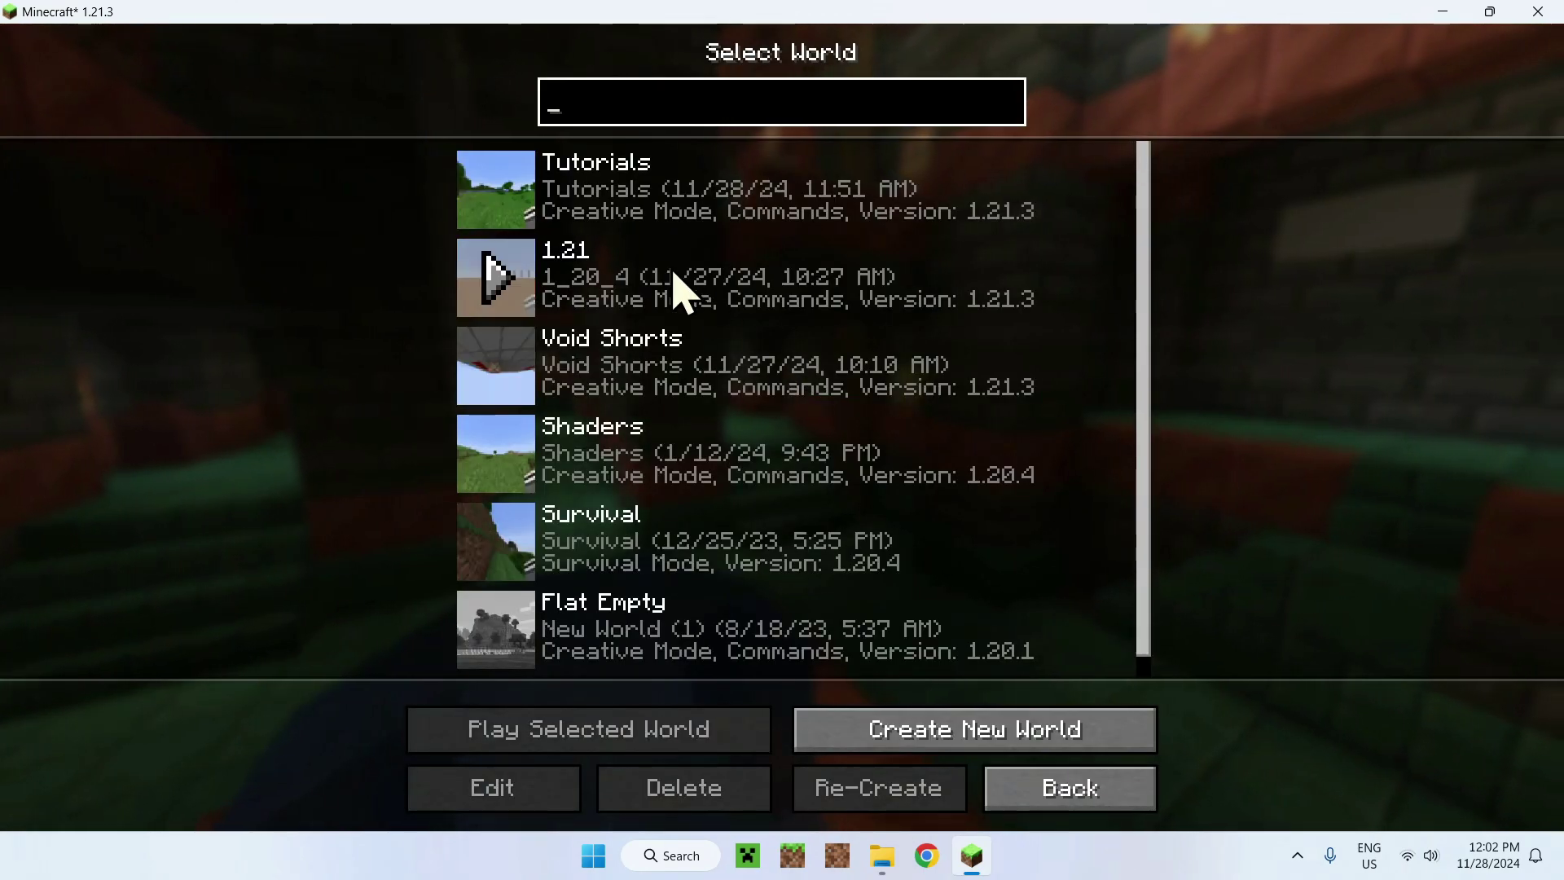
{"action": "left_click", "coordinate": [507, 208]}
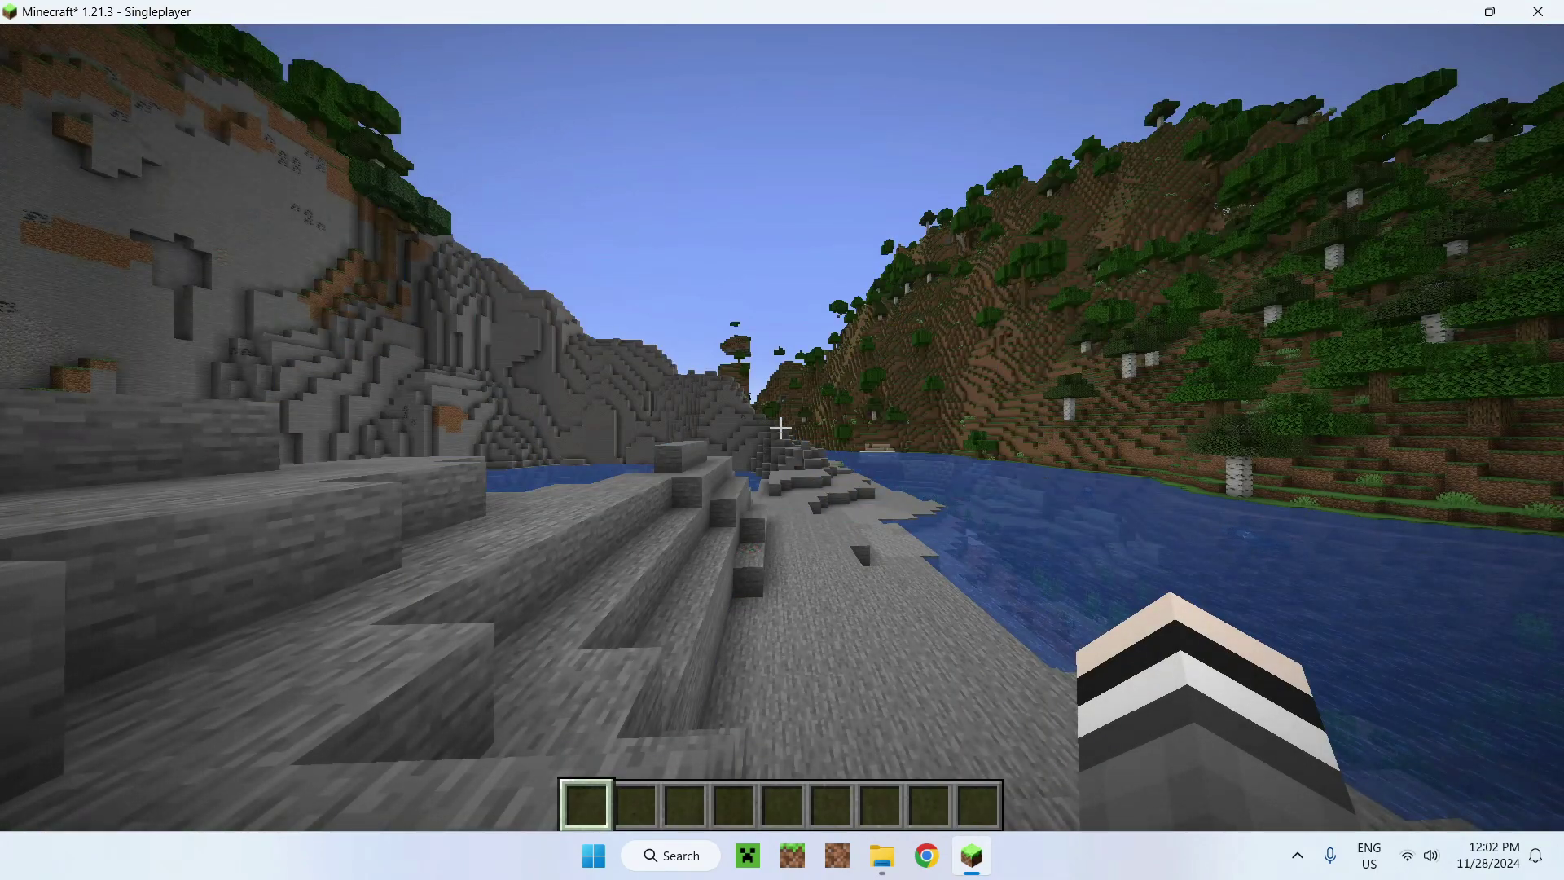
{"action": "key", "text": "e"}
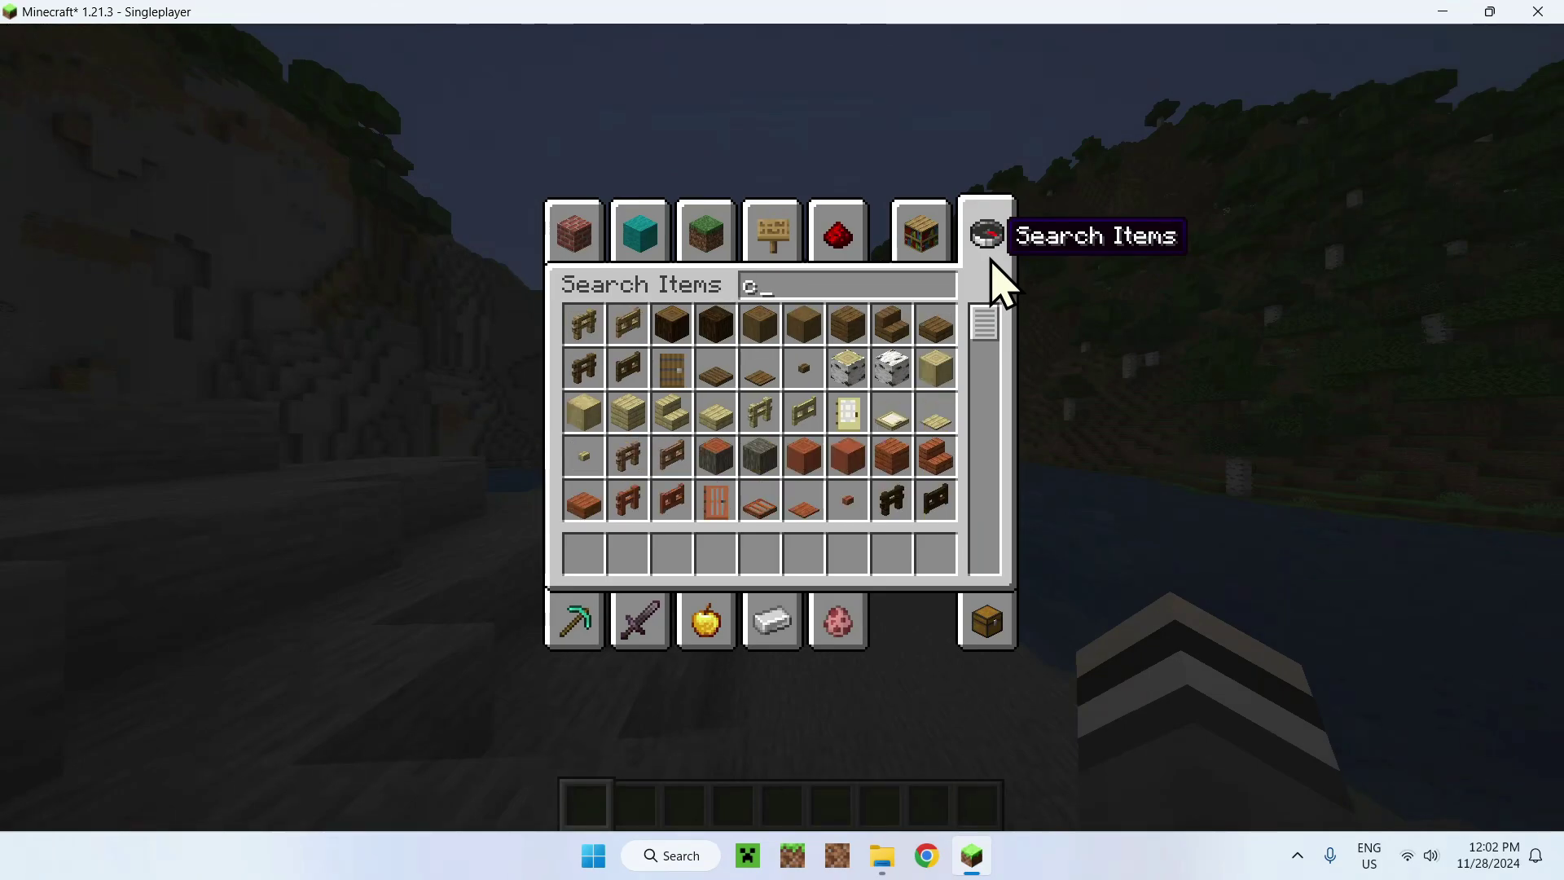
{"action": "type", "text": "cre"}
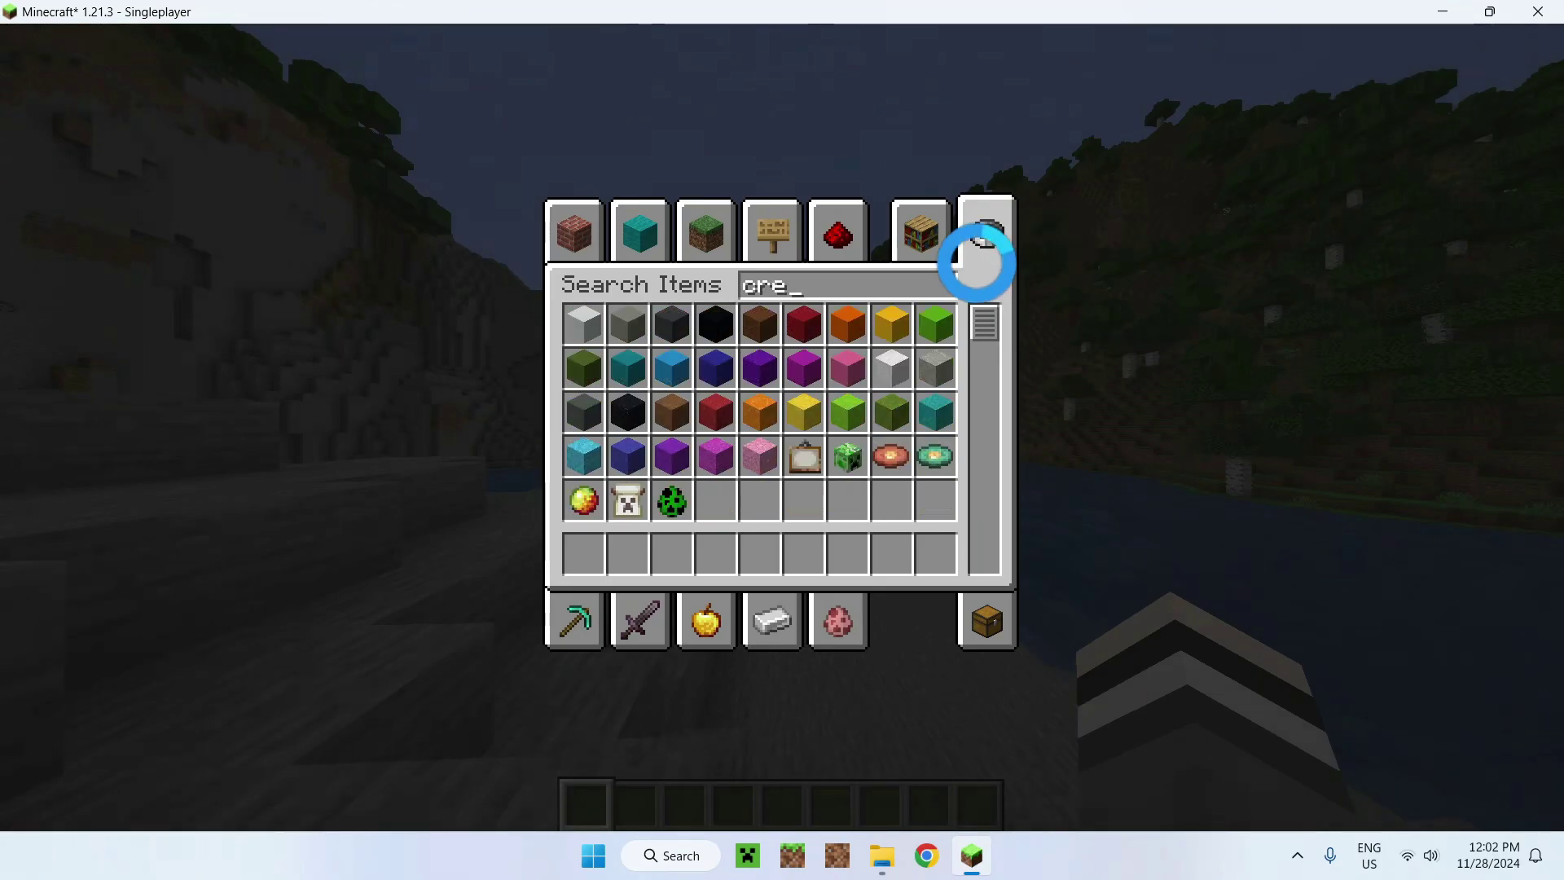
{"action": "left_click", "coordinate": [672, 500]}
{"action": "left_click", "coordinate": [672, 557]}
{"action": "key", "text": "Escape"}
Spawn a creeper on the stone shore with the spawn egg and switch to an empty hotbar slot
{"action": "scroll", "coordinate": [780, 428], "scroll_direction": "down", "scroll_amount": 3}
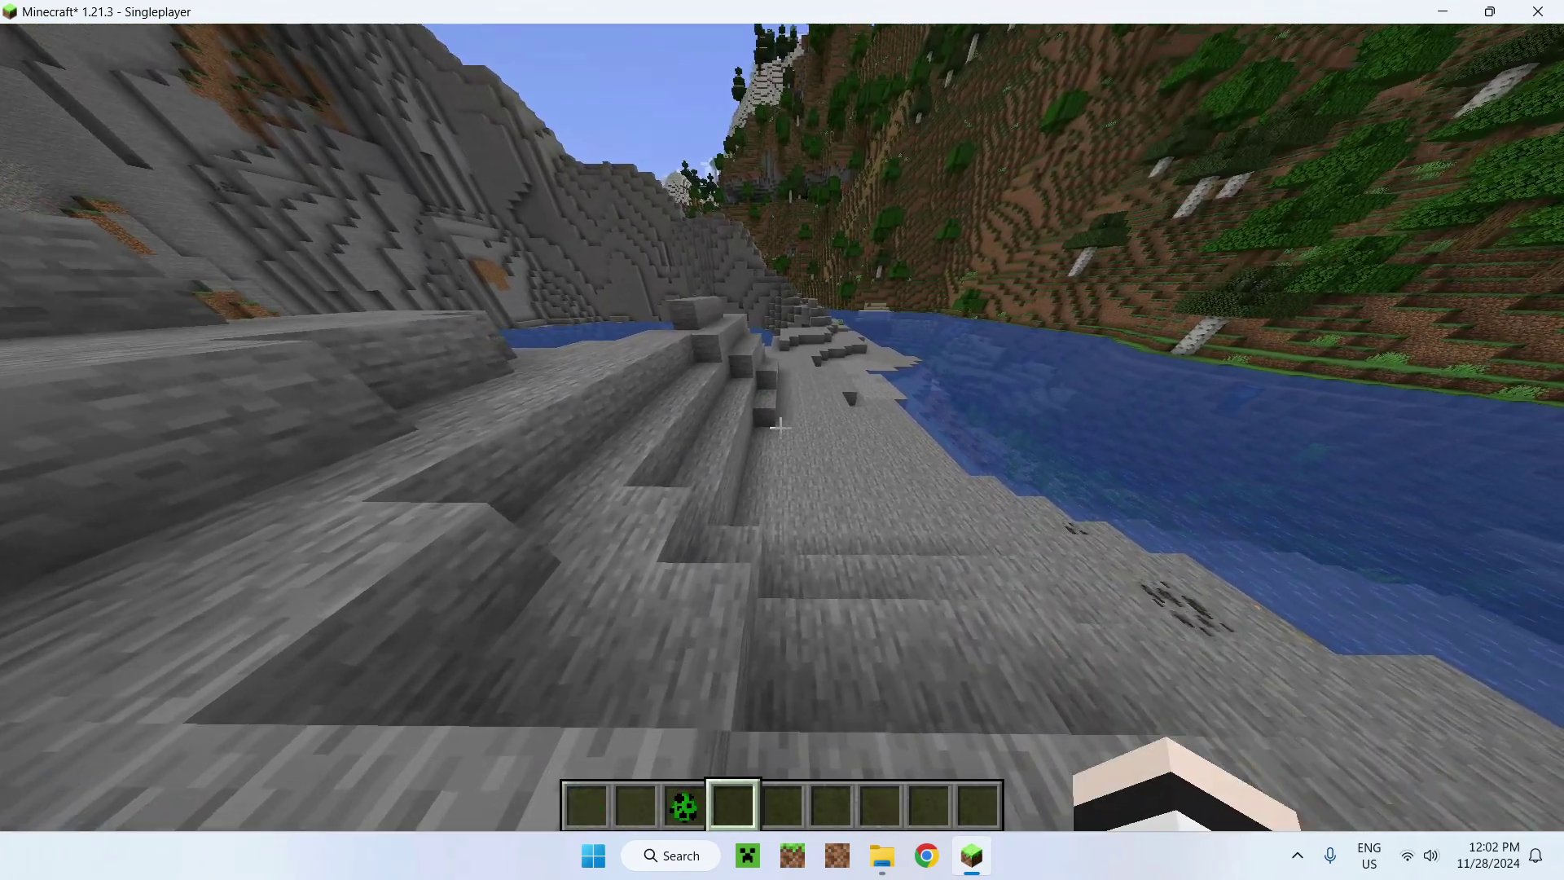
{"action": "scroll", "coordinate": [781, 427], "scroll_direction": "up", "scroll_amount": 1}
{"action": "right_click", "coordinate": [780, 428]}
{"action": "scroll", "coordinate": [781, 428], "scroll_direction": "down", "scroll_amount": 2}
Hit the creeper repeatedly along the shore and examine how it moves without the resource pack
{"action": "left_click", "coordinate": [781, 428]}
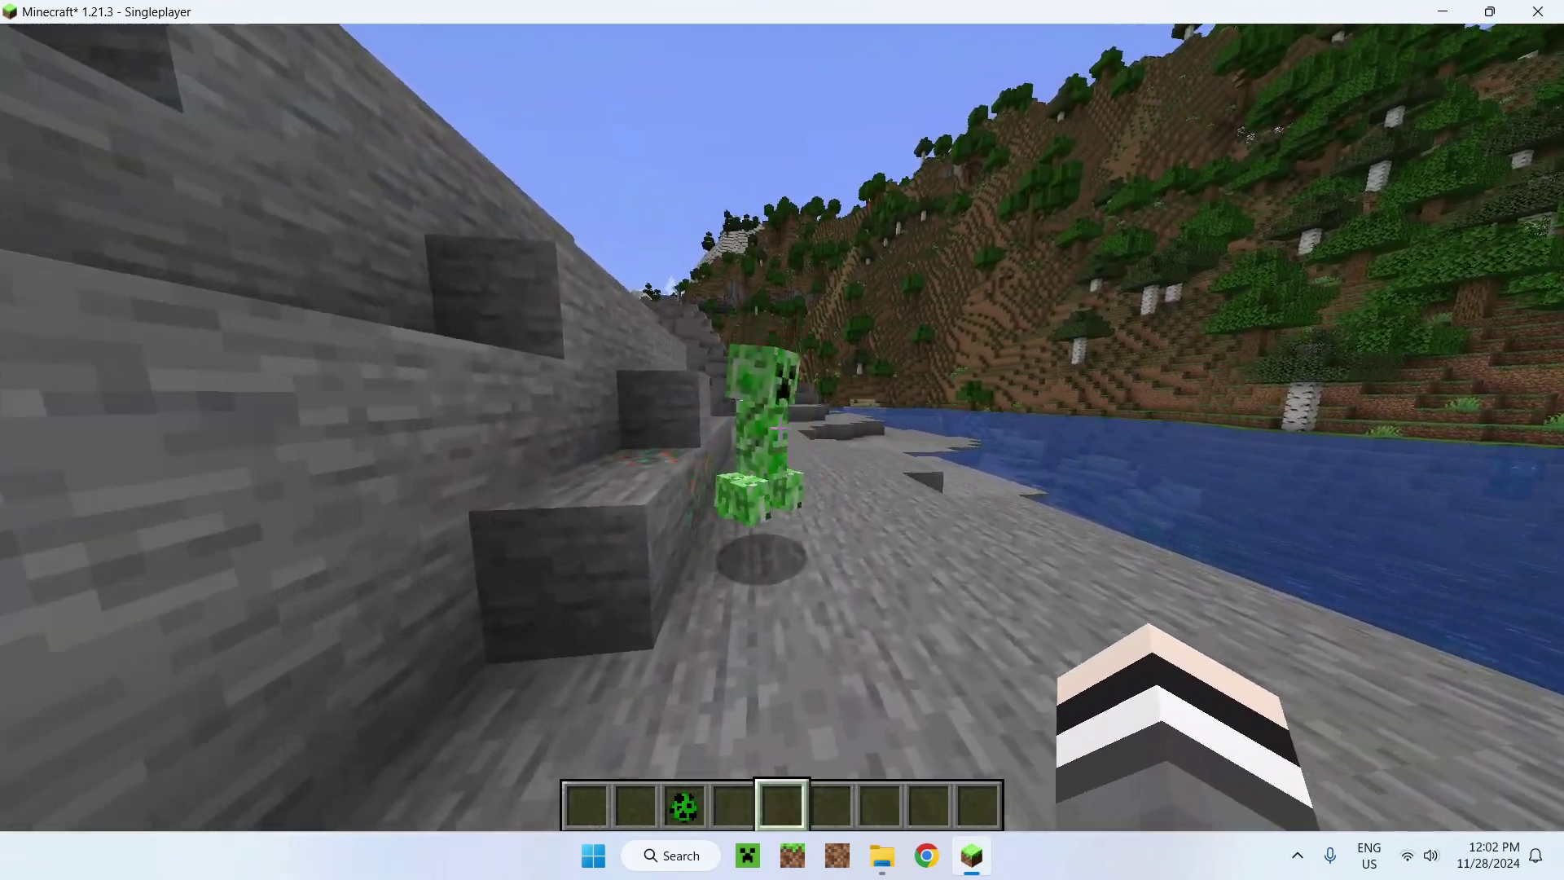
{"action": "left_click", "coordinate": [780, 427]}
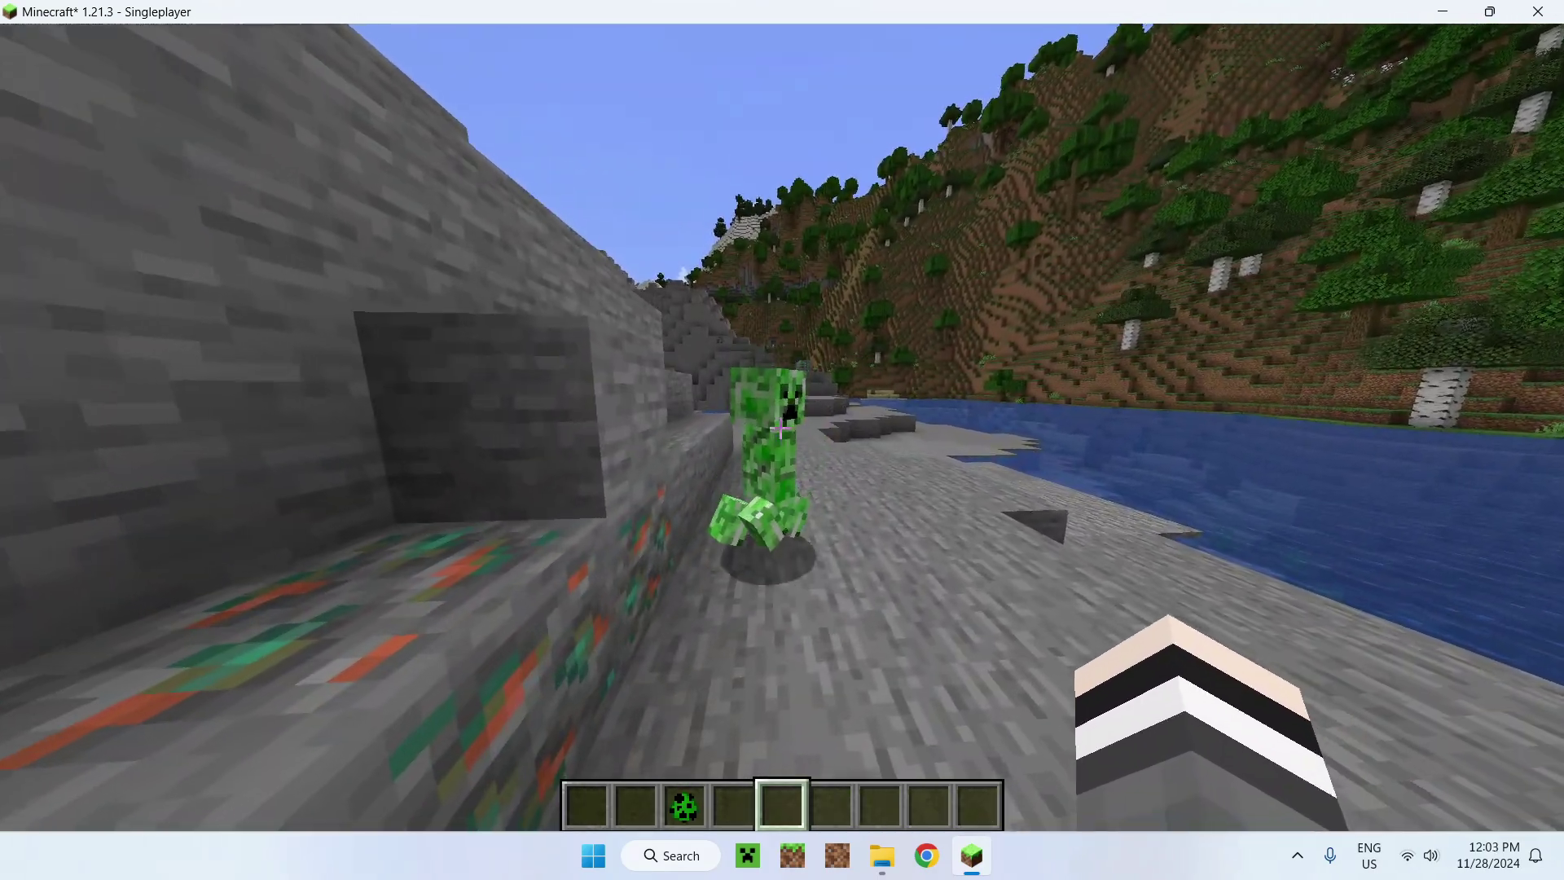
{"action": "left_click", "coordinate": [780, 428]}
{"action": "left_click", "coordinate": [781, 427]}
{"action": "left_click", "coordinate": [780, 428]}
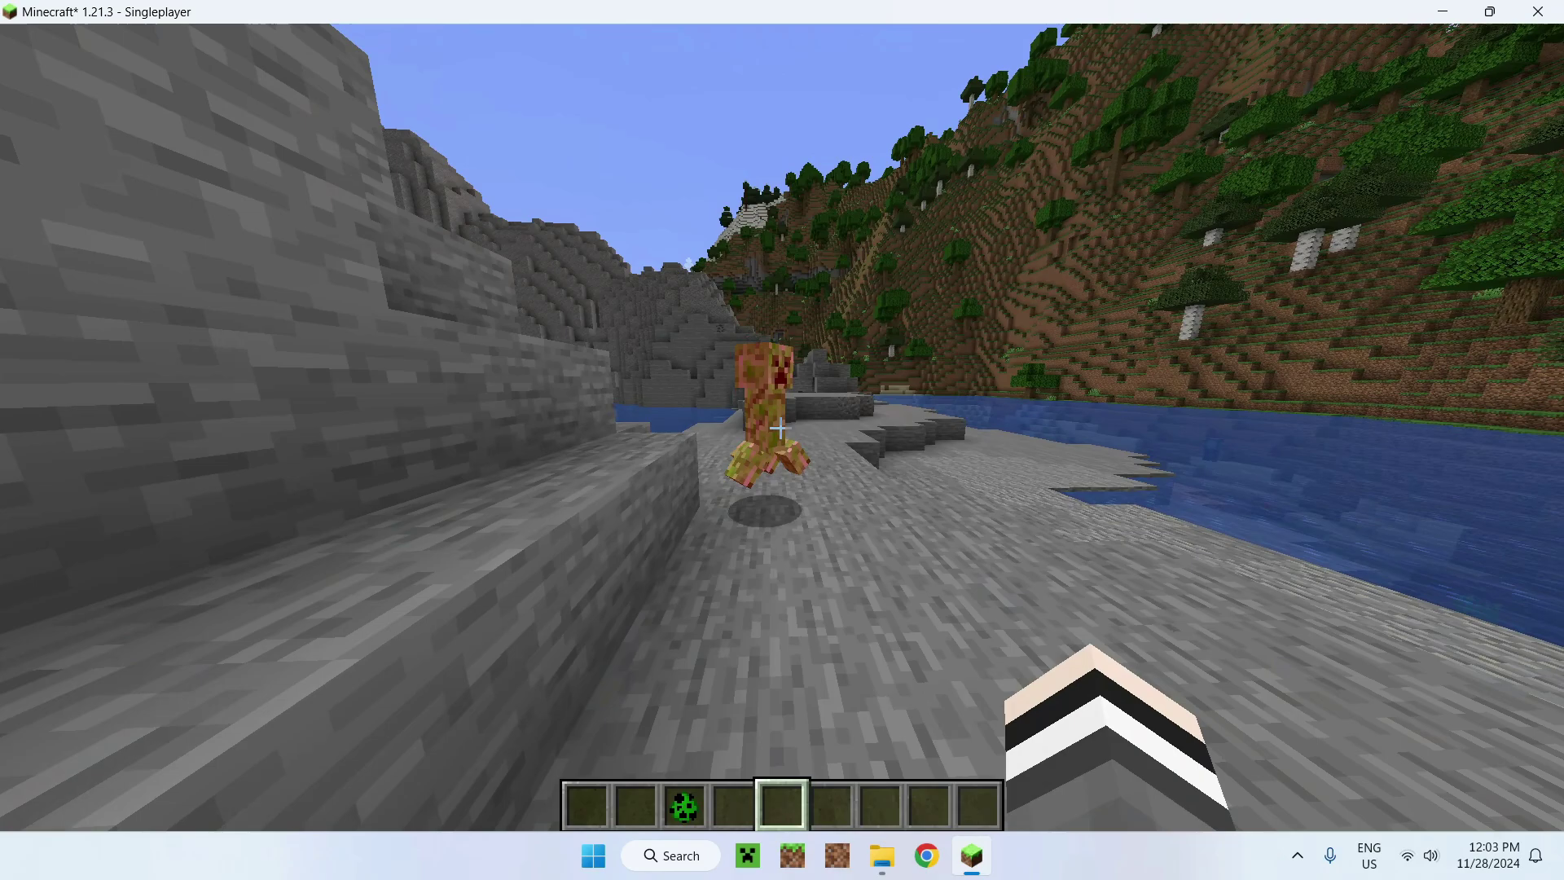
{"action": "left_click", "coordinate": [780, 428]}
{"action": "key", "text": "a"}
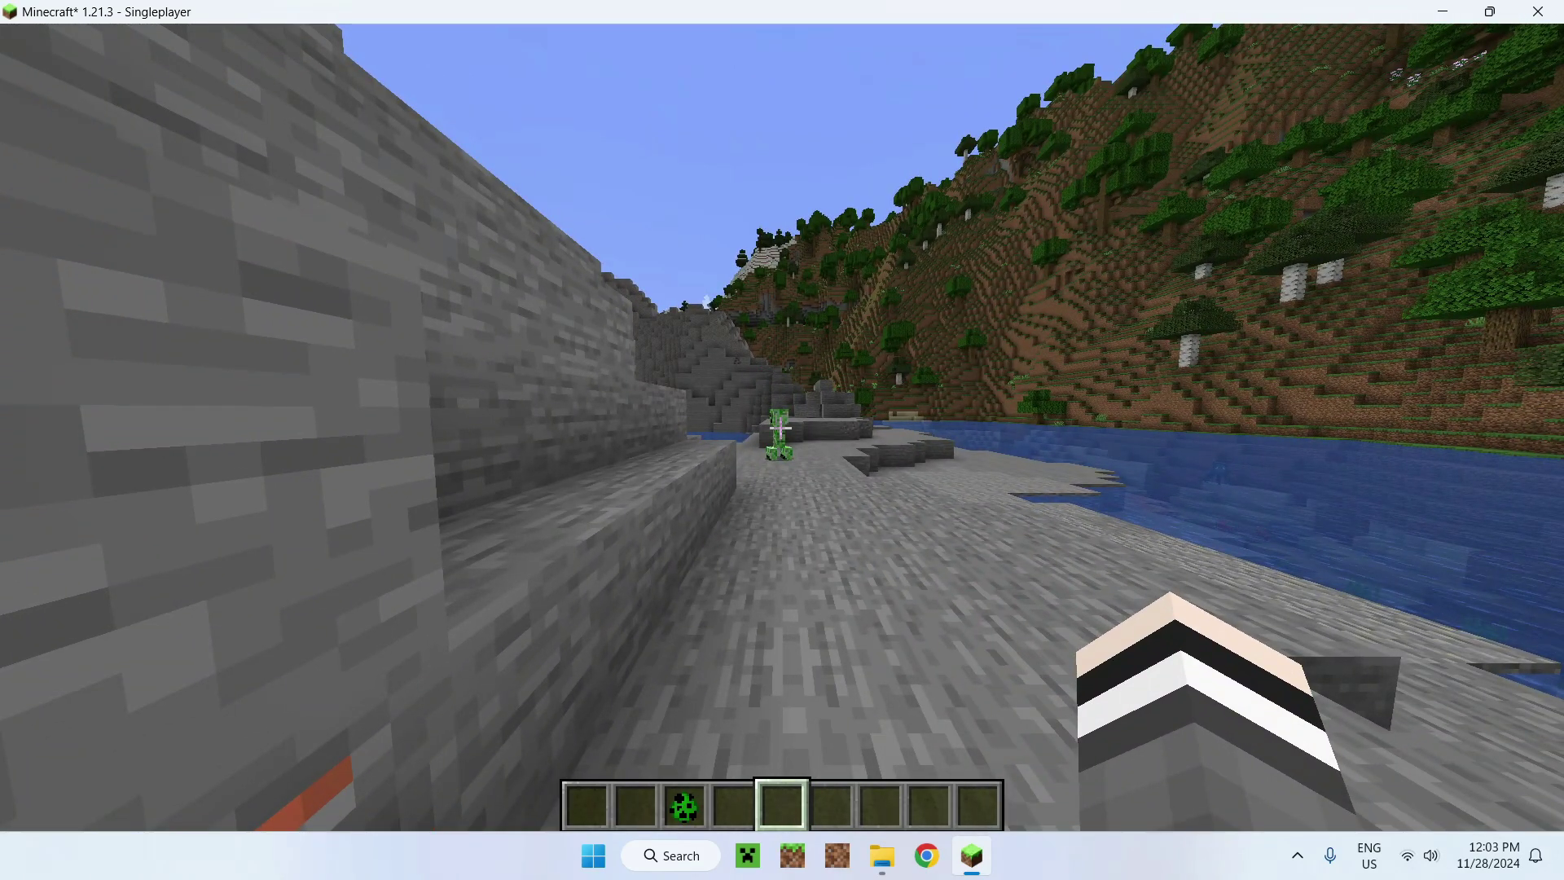
{"action": "key", "text": "1"}
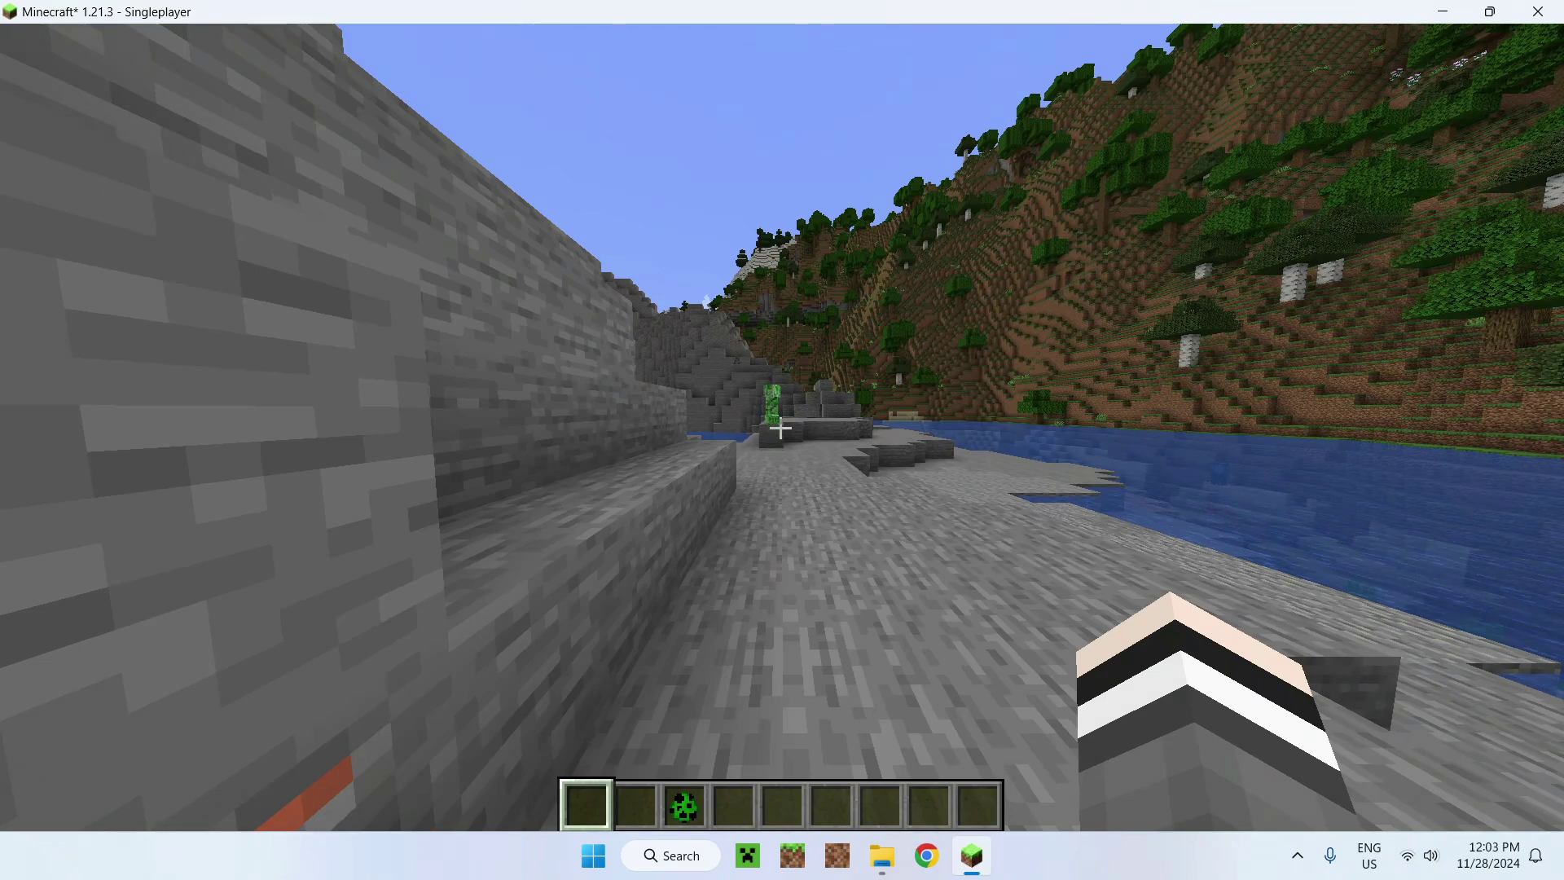
Pause the game and open the resource pack folder from the resource pack options
{"action": "key", "text": "Escape"}
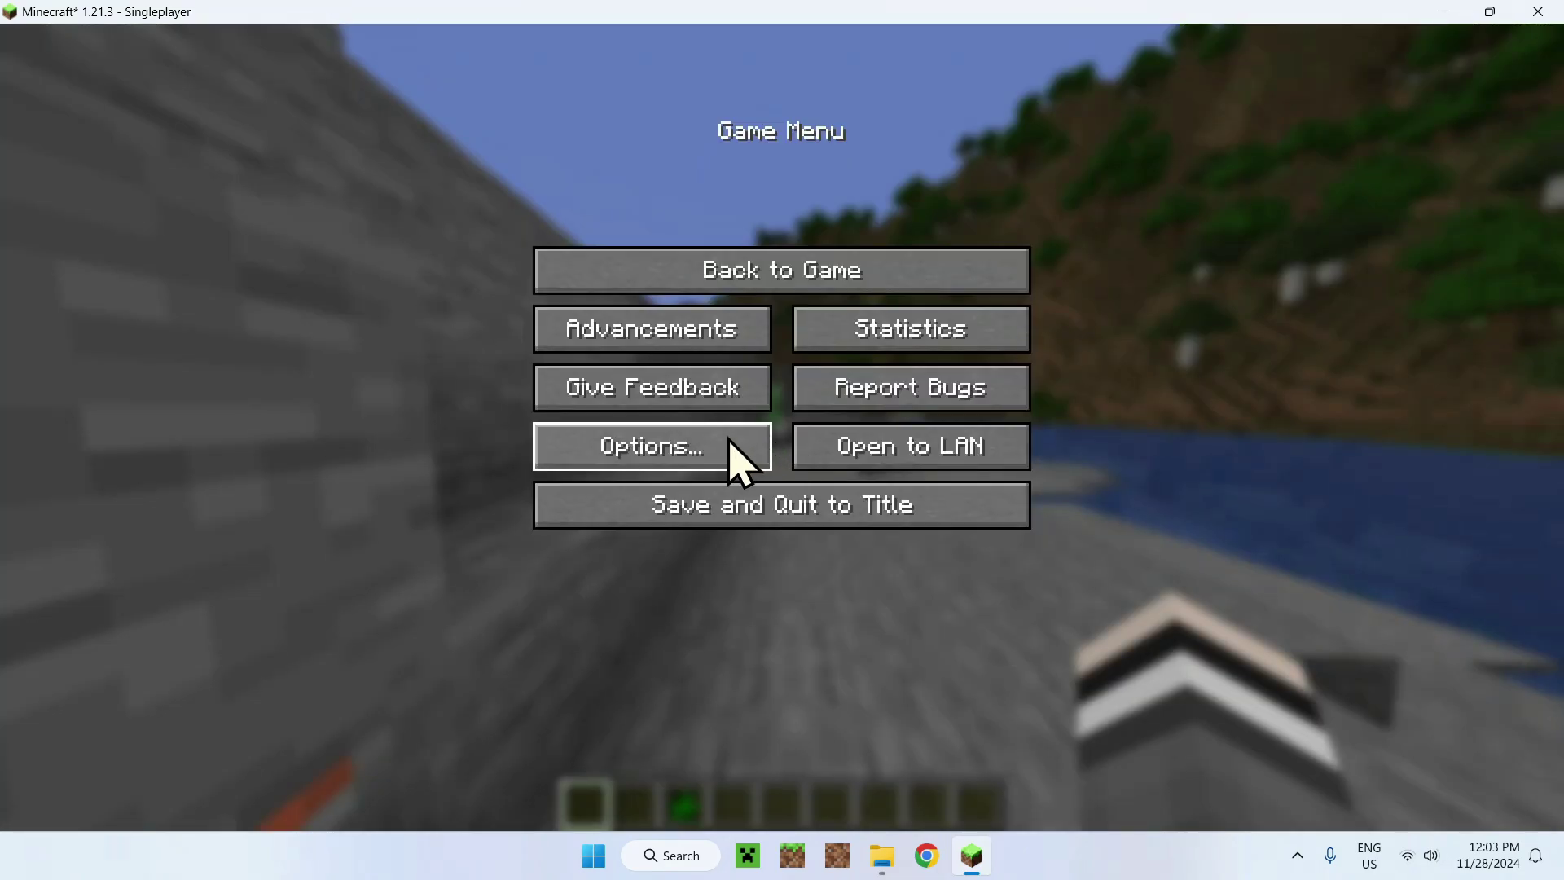
{"action": "left_click", "coordinate": [642, 448]}
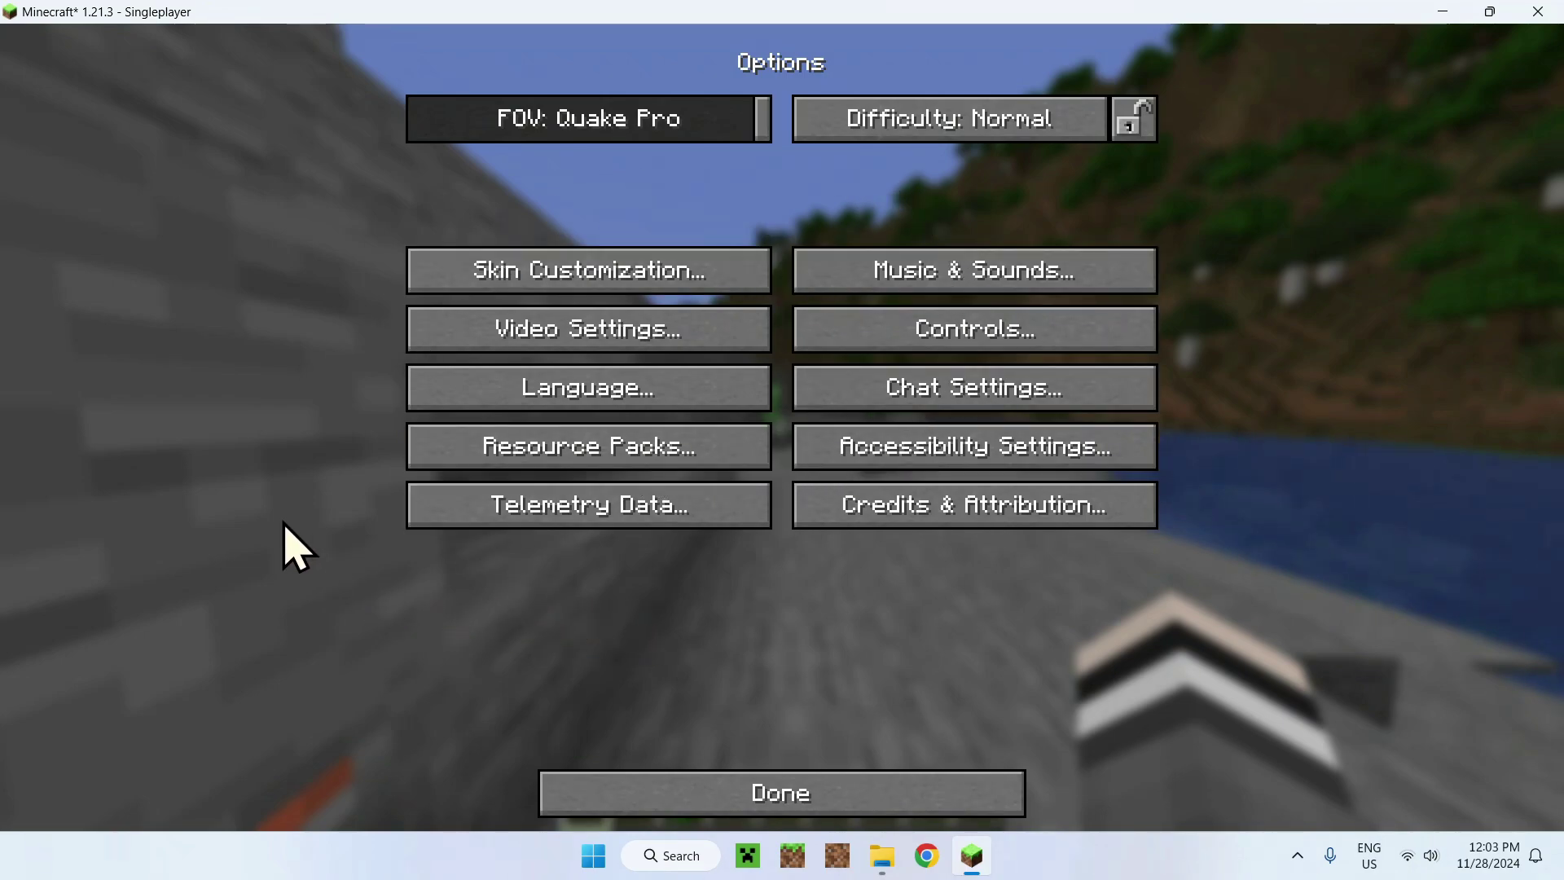
{"action": "left_click", "coordinate": [607, 462]}
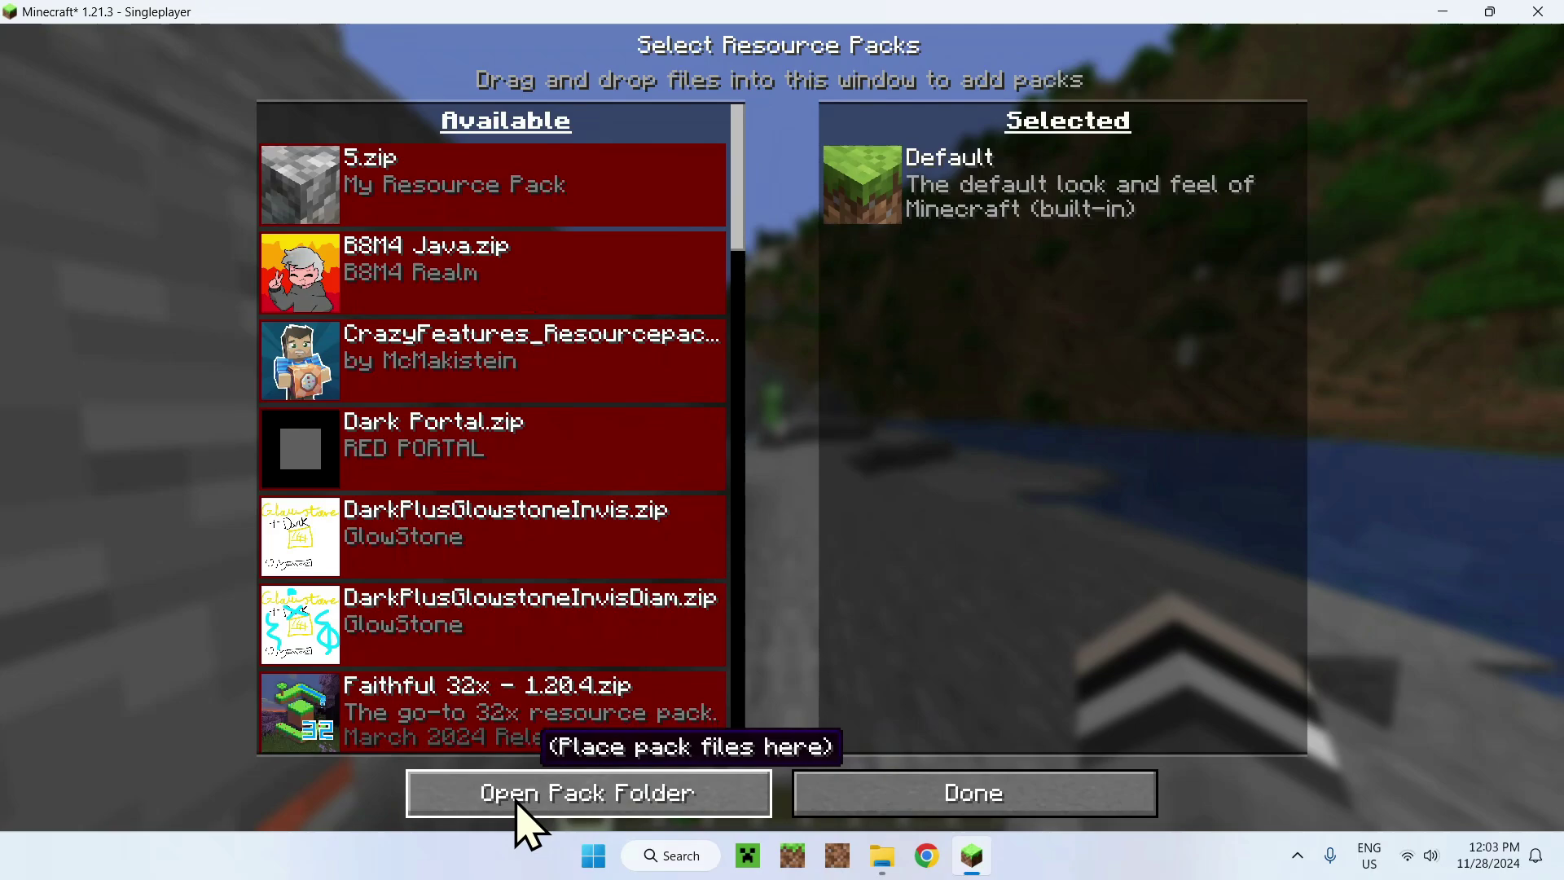
{"action": "left_click", "coordinate": [588, 802]}
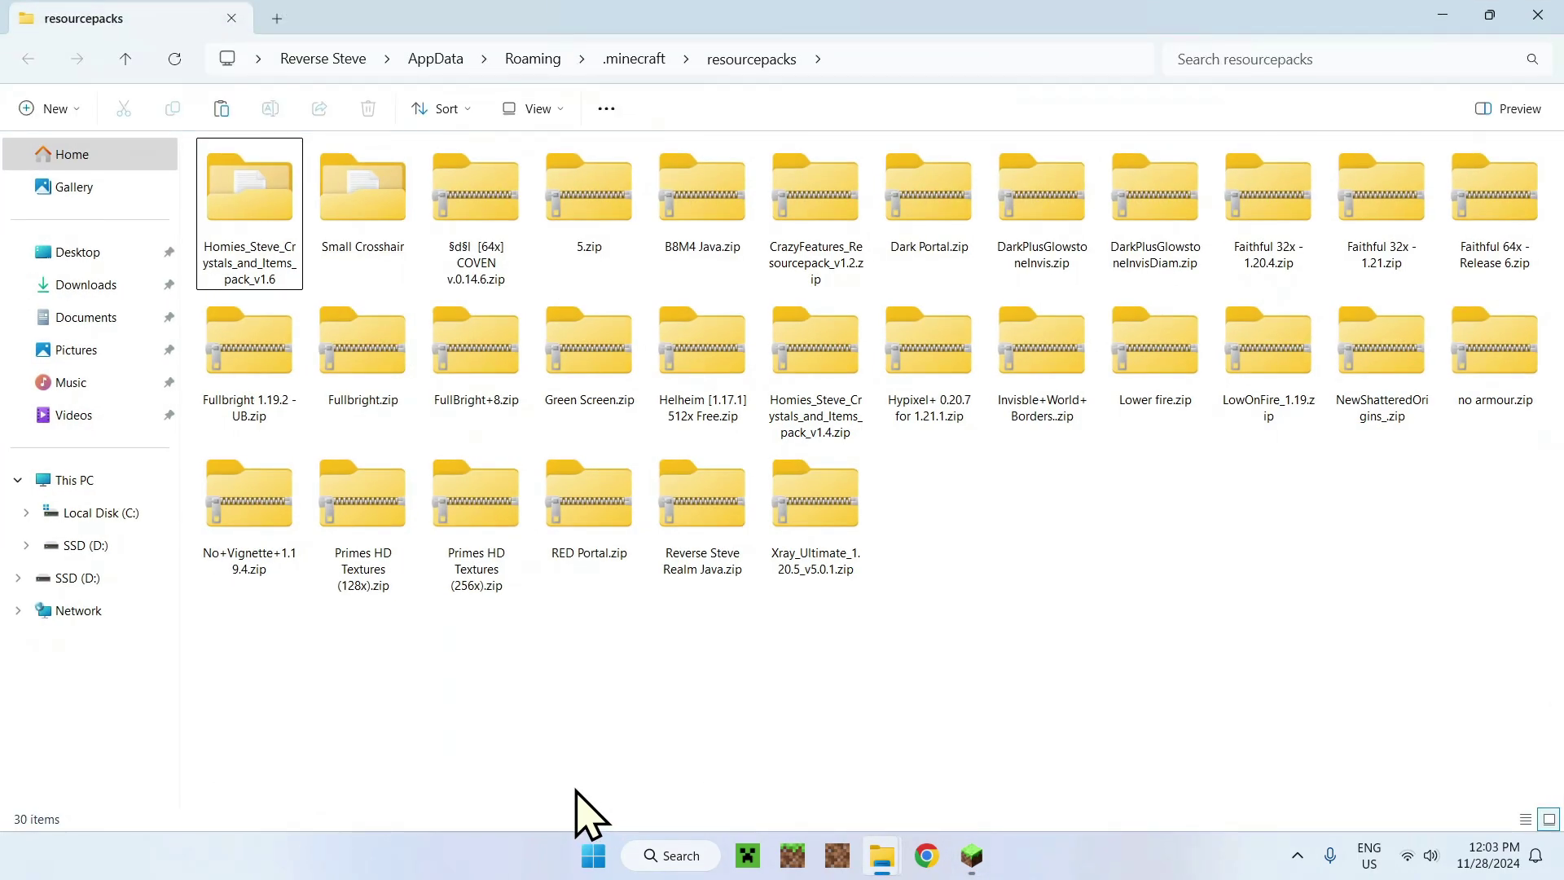
Copy FreshAnimations_v1.9.2.zip from Downloads into the resourcepacks folder
{"action": "left_click", "coordinate": [85, 295]}
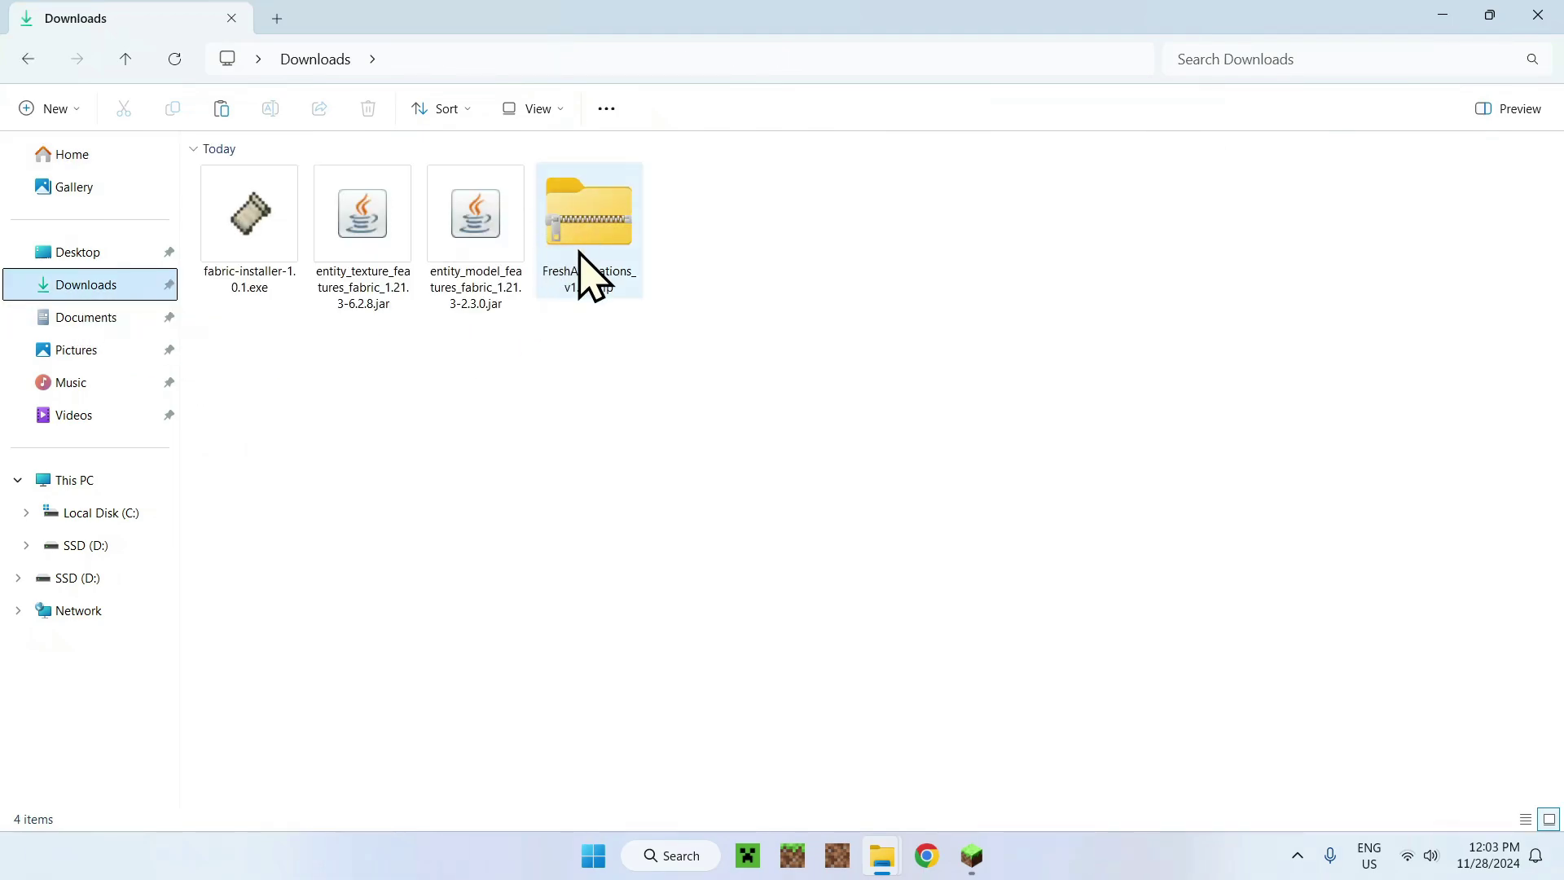
{"action": "left_click", "coordinate": [592, 226]}
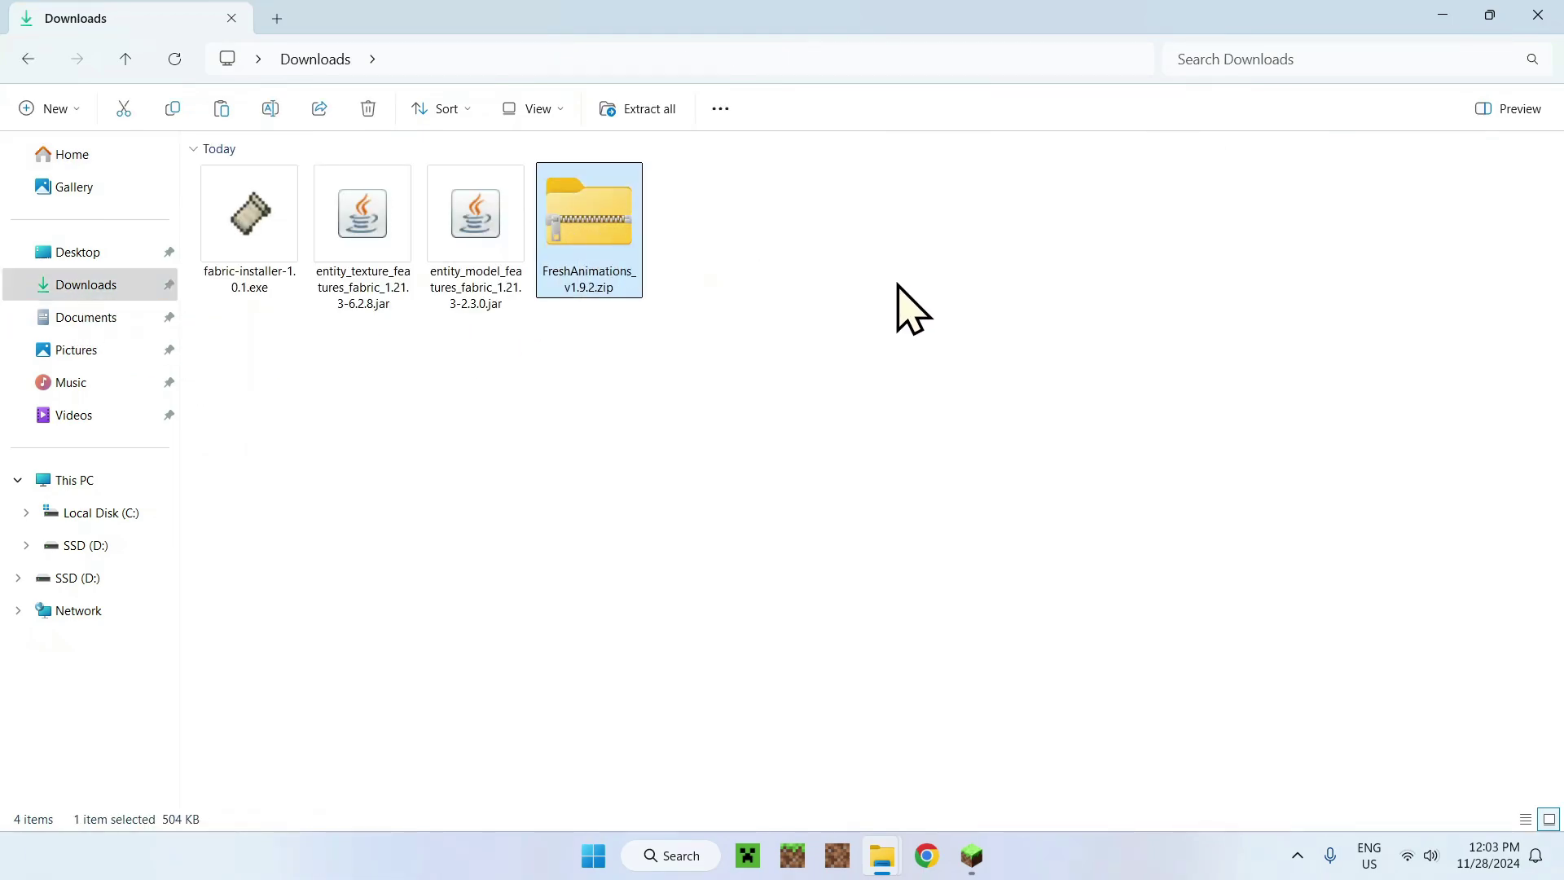
{"action": "left_click", "coordinate": [173, 111]}
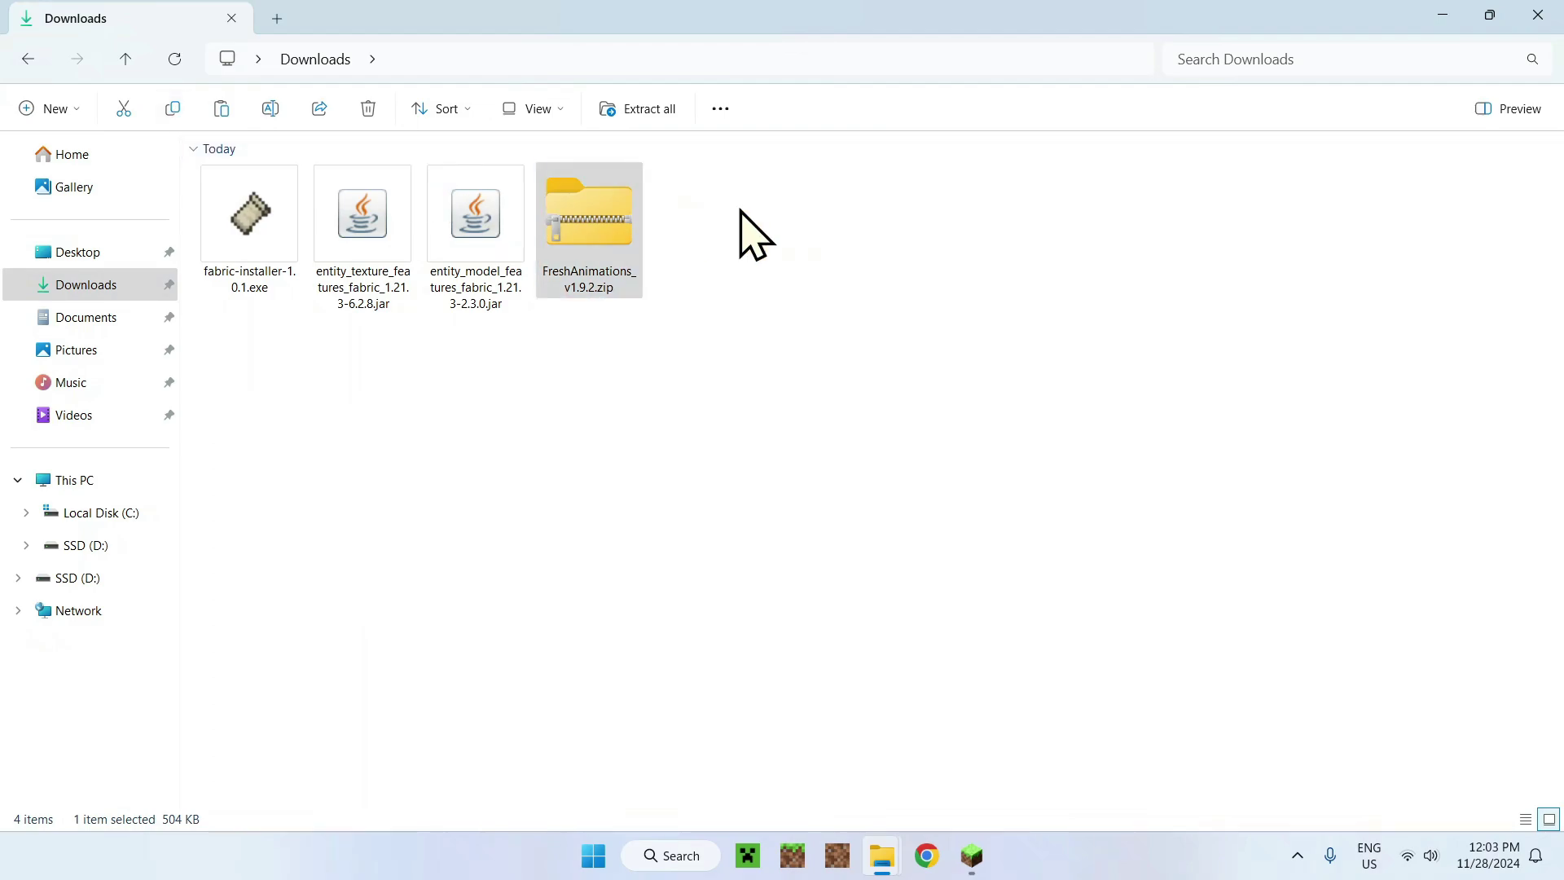
{"action": "left_click", "coordinate": [25, 59]}
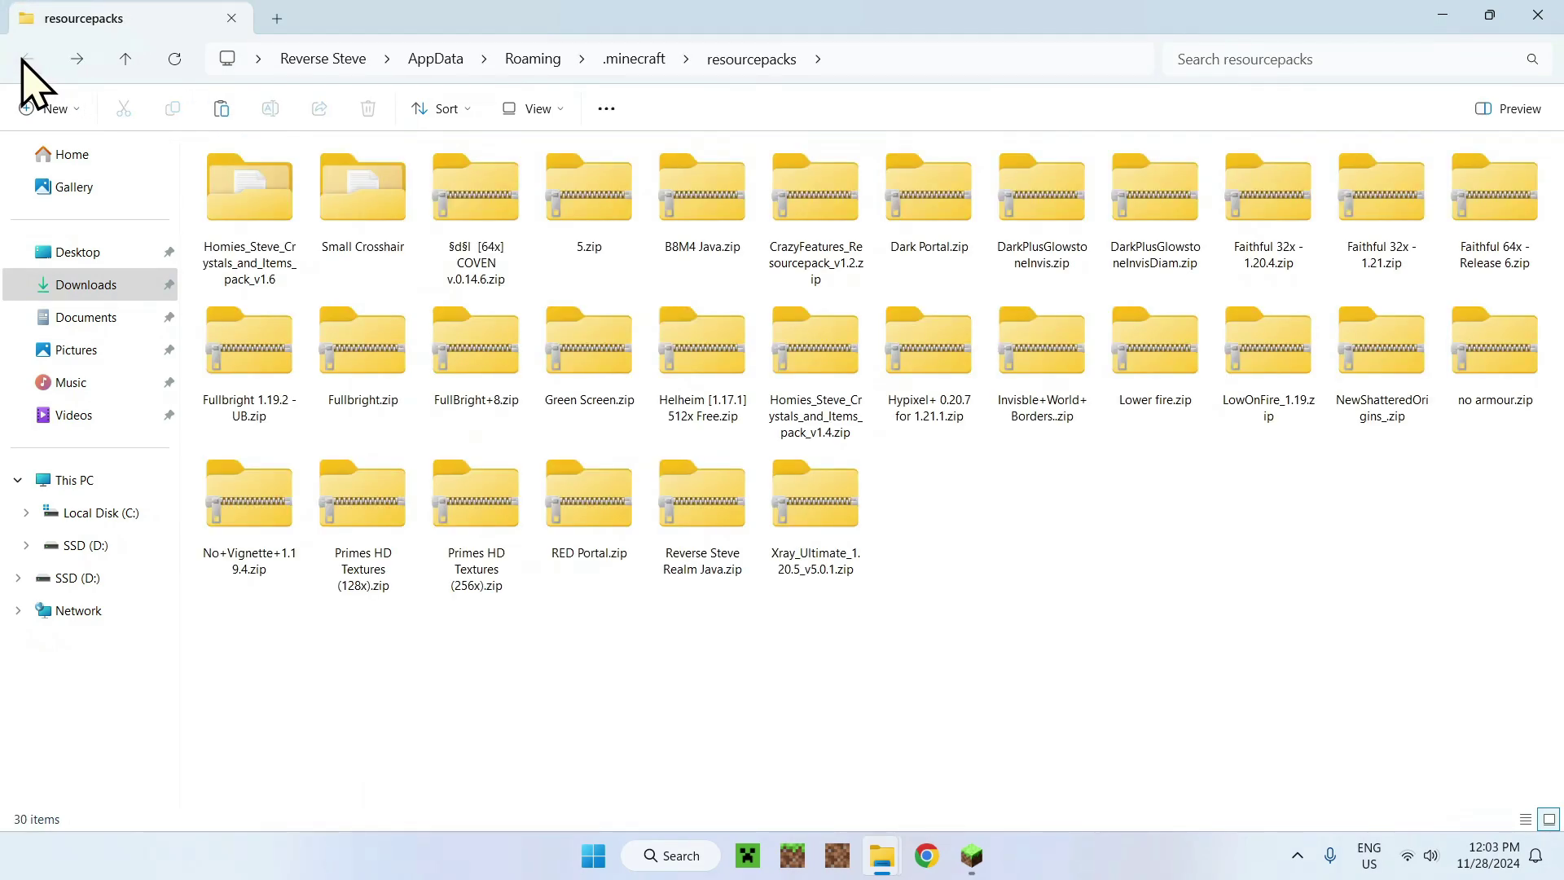
{"action": "left_click", "coordinate": [221, 109]}
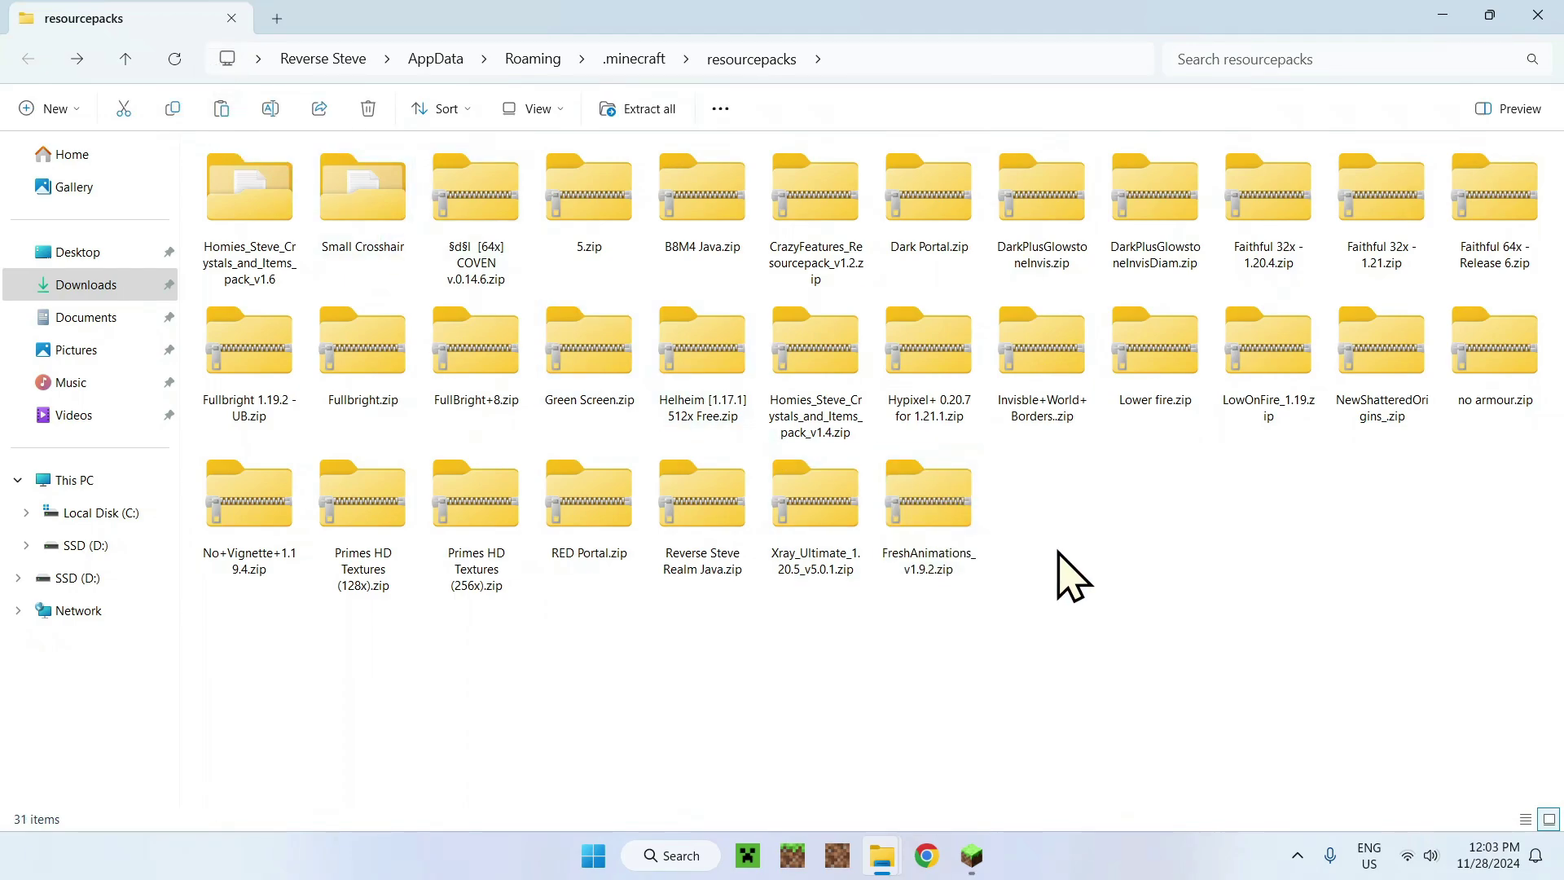
Close the resourcepacks folder, enable FreshAnimations_v1.9.2.zip in Minecraft's resource packs, and return to the world
{"action": "left_click_drag", "start_coordinate": [1452, 565], "coordinate": [1018, 537]}
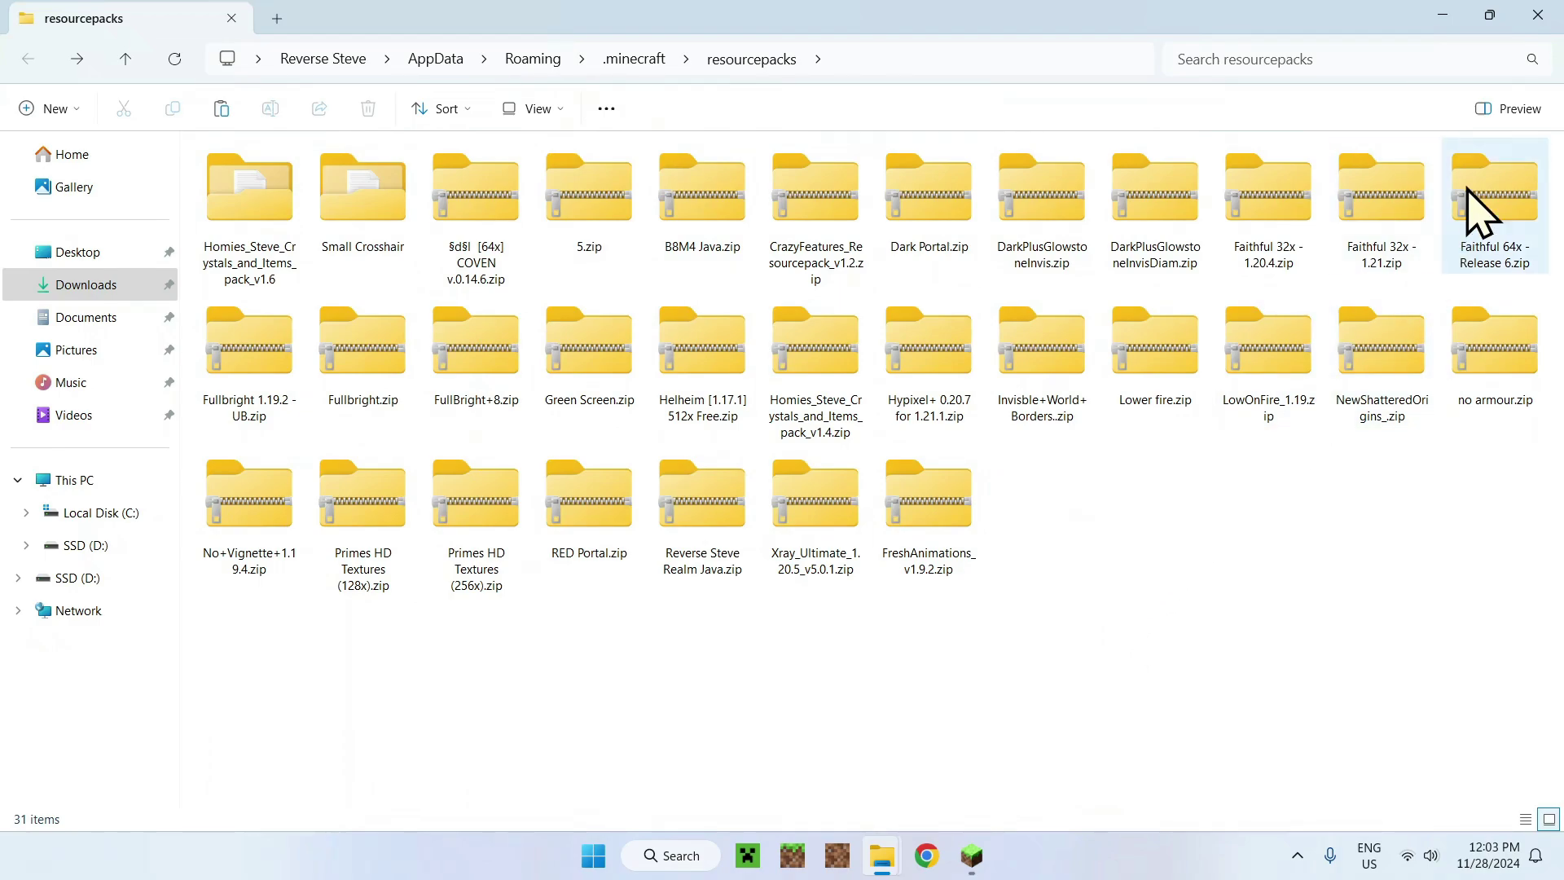
{"action": "left_click", "coordinate": [1538, 15]}
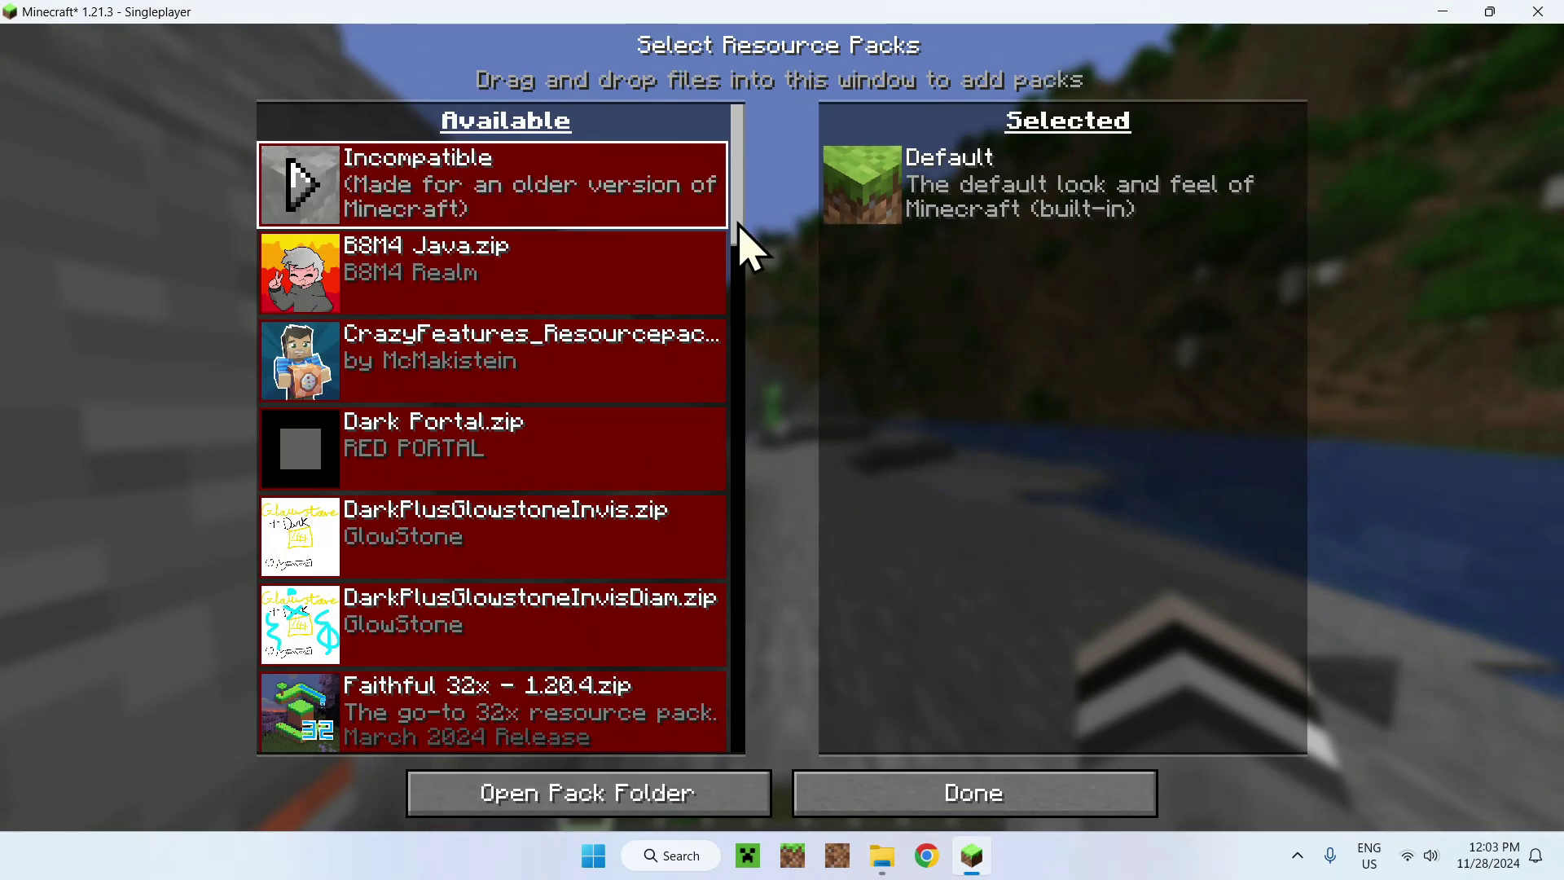
{"action": "left_click_drag", "start_coordinate": [739, 228], "coordinate": [737, 340]}
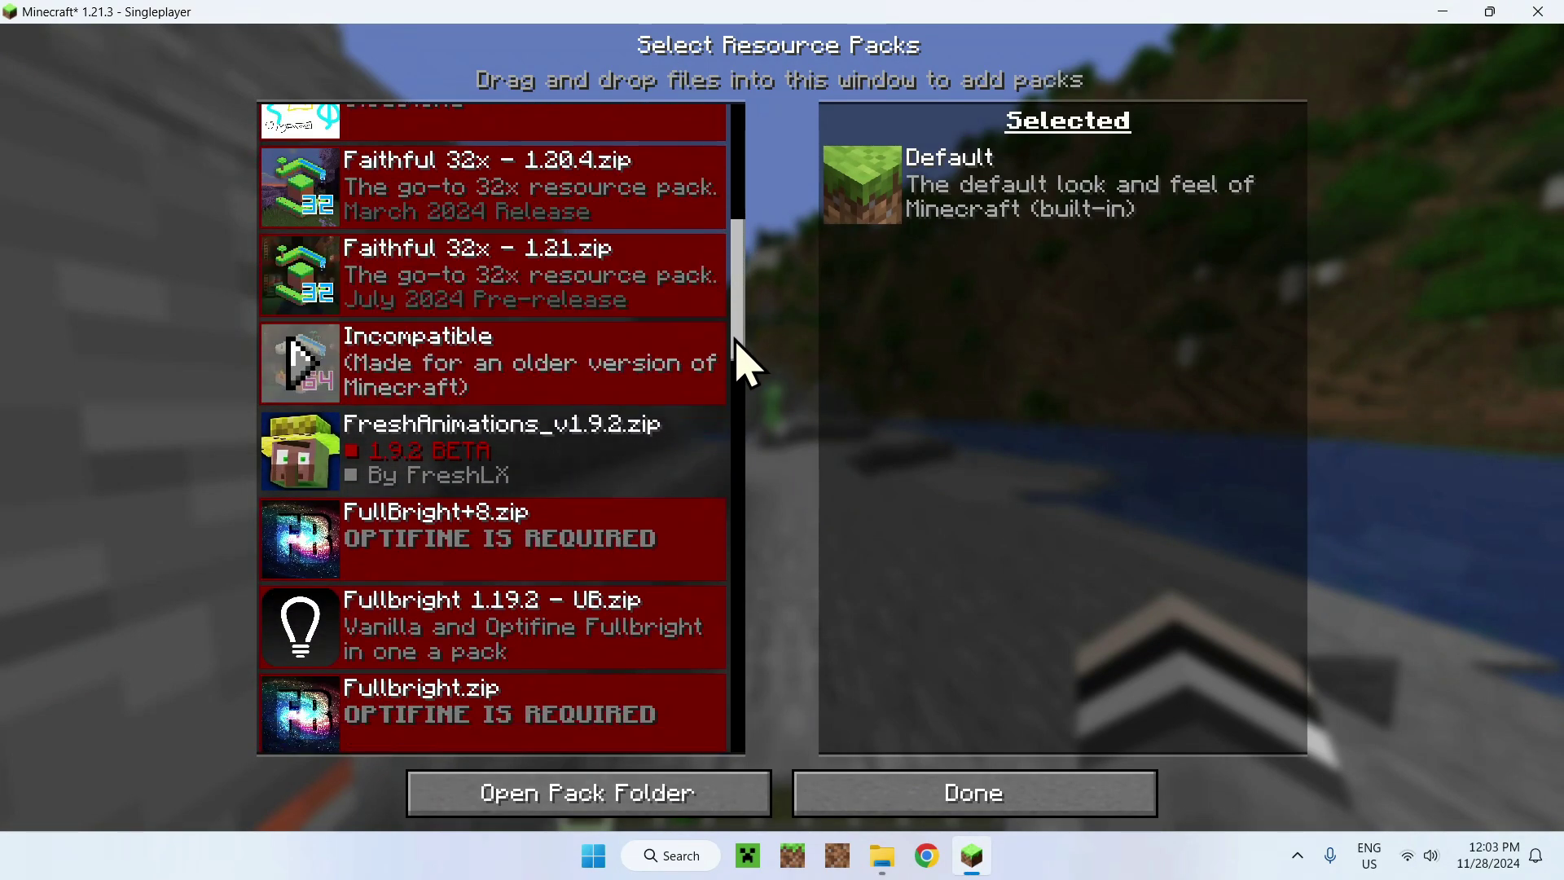
{"action": "left_click", "coordinate": [295, 462]}
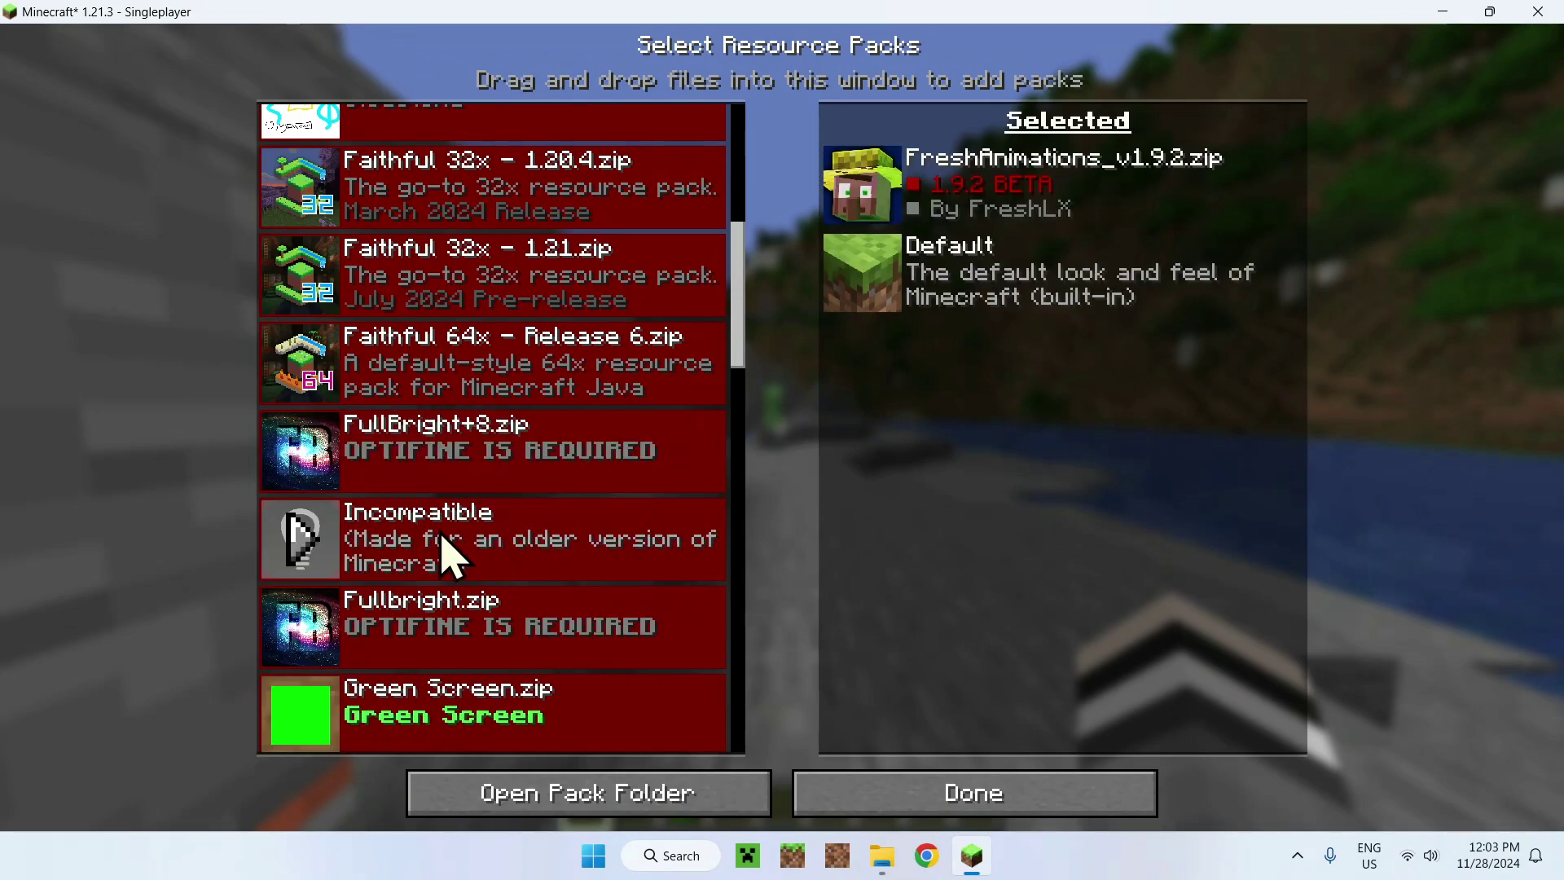
{"action": "left_click", "coordinate": [971, 814]}
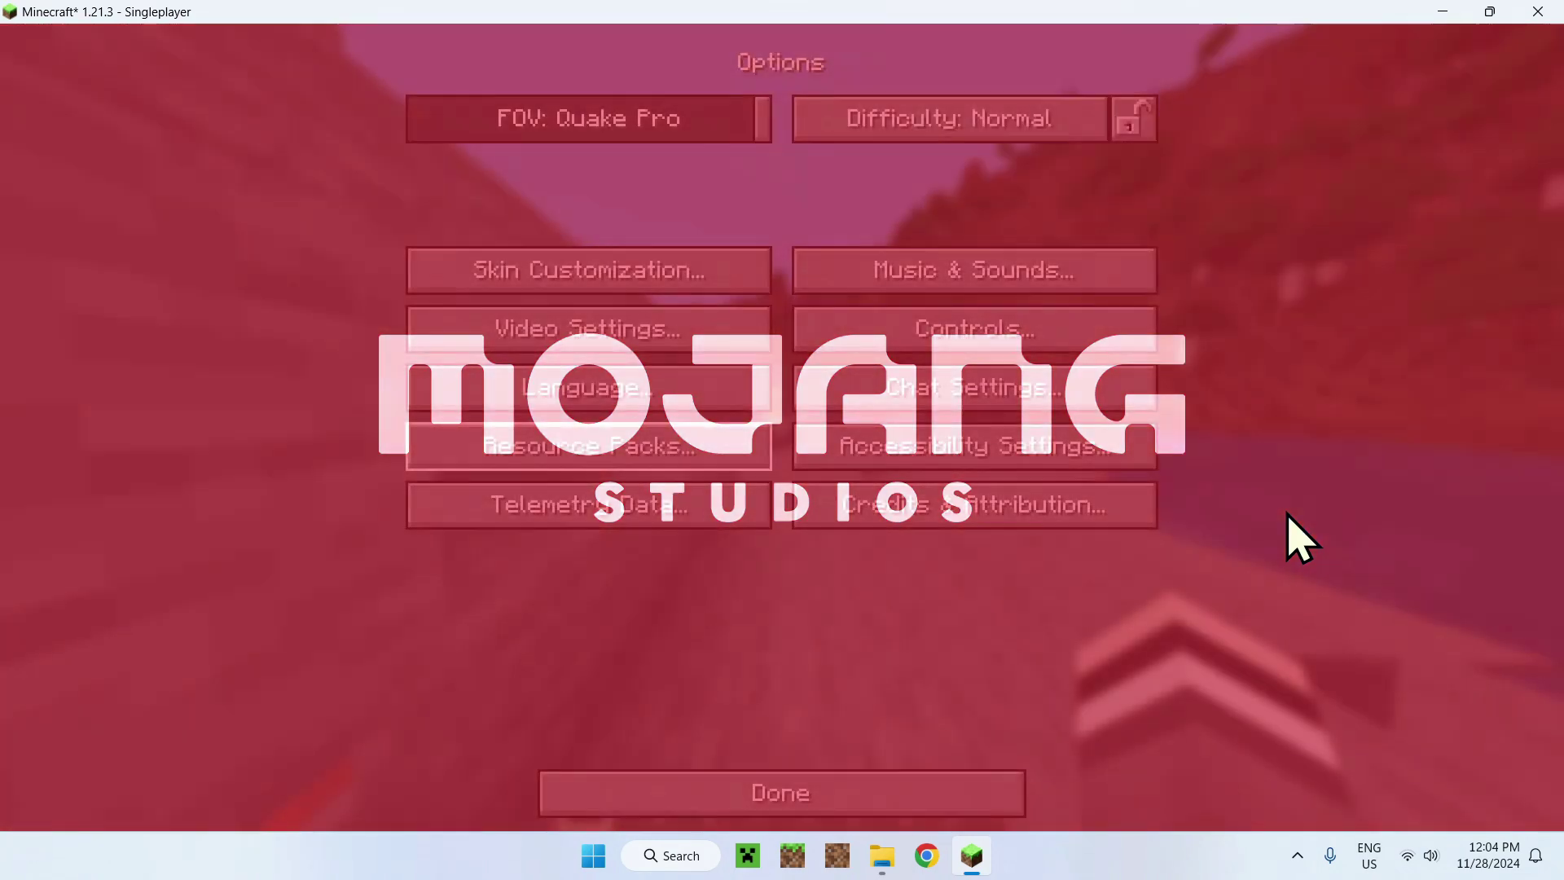
{"action": "key", "text": "Escape"}
{"action": "key", "text": "Escape"}
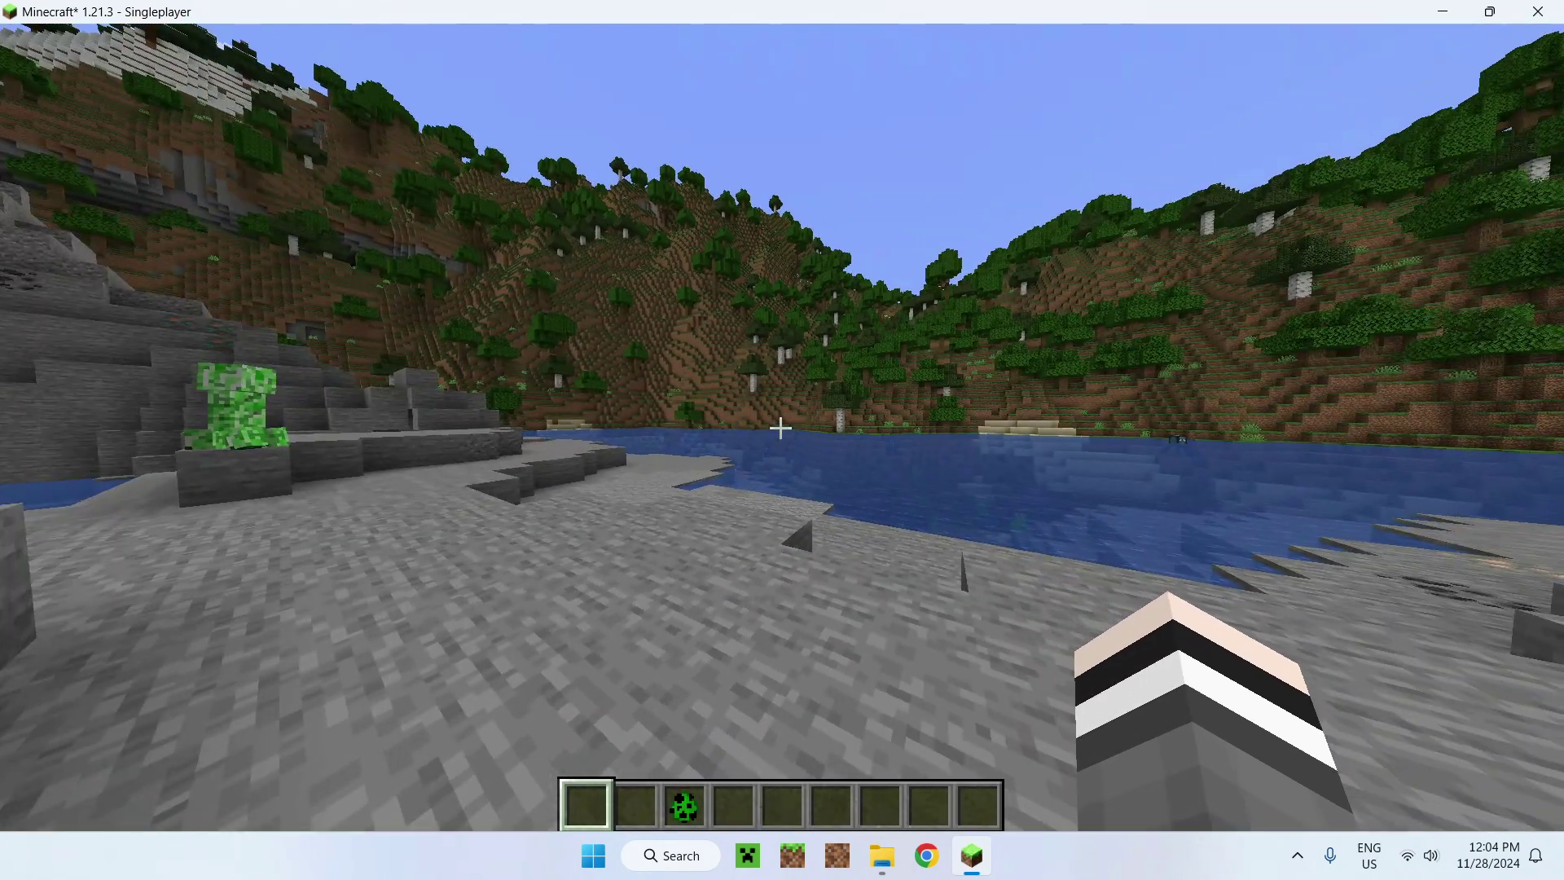
Approach the creeper on the stone shore and hit it repeatedly to examine its movement with Fresh Animations enabled
{"action": "key", "text": "w"}
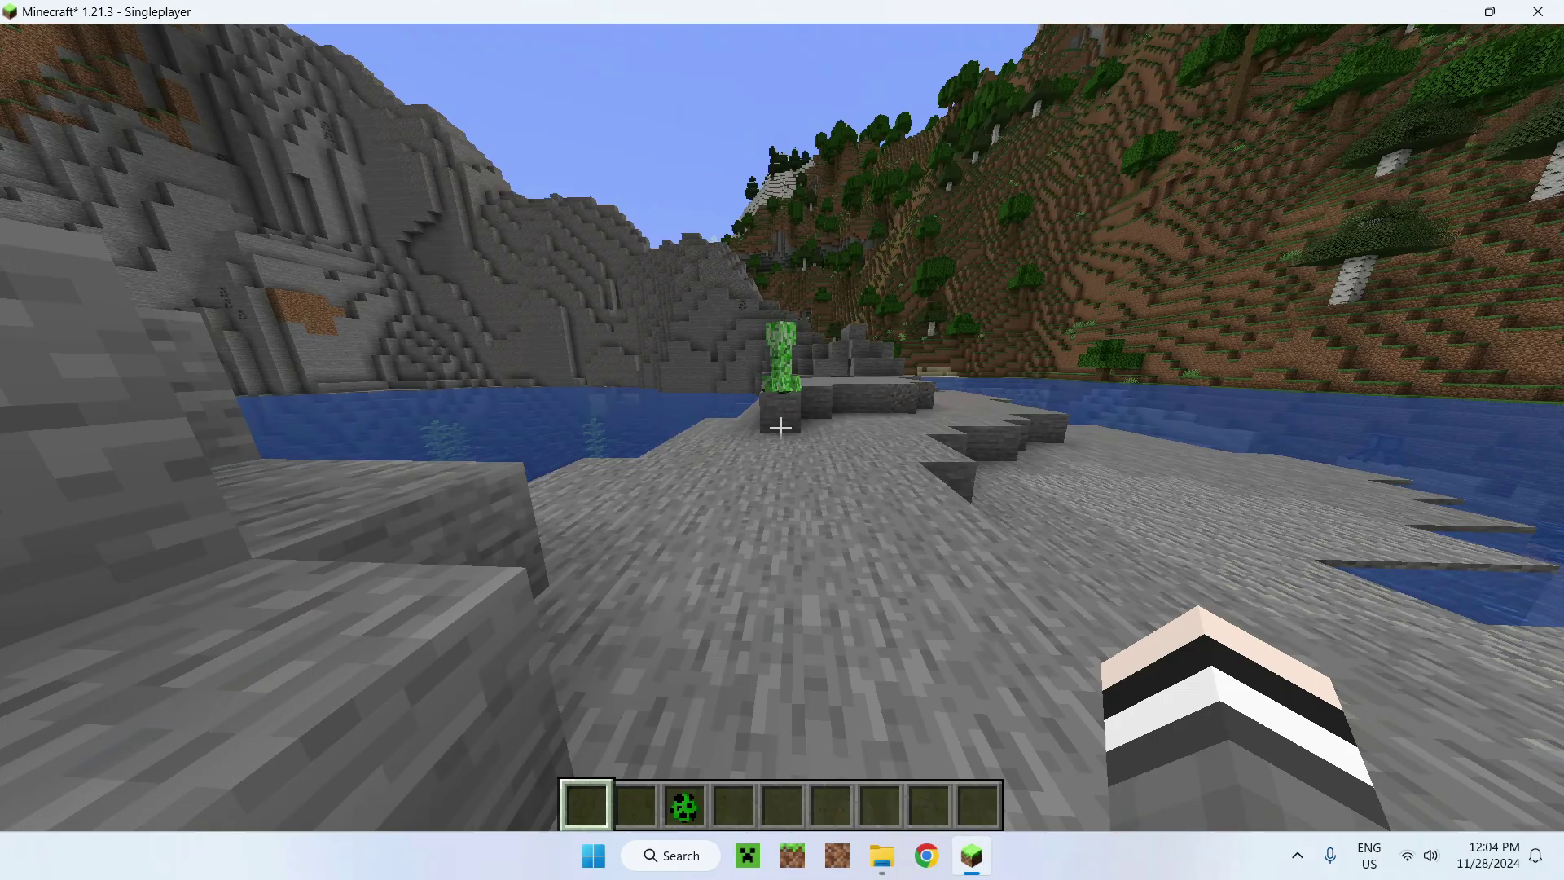
{"action": "key", "text": "w"}
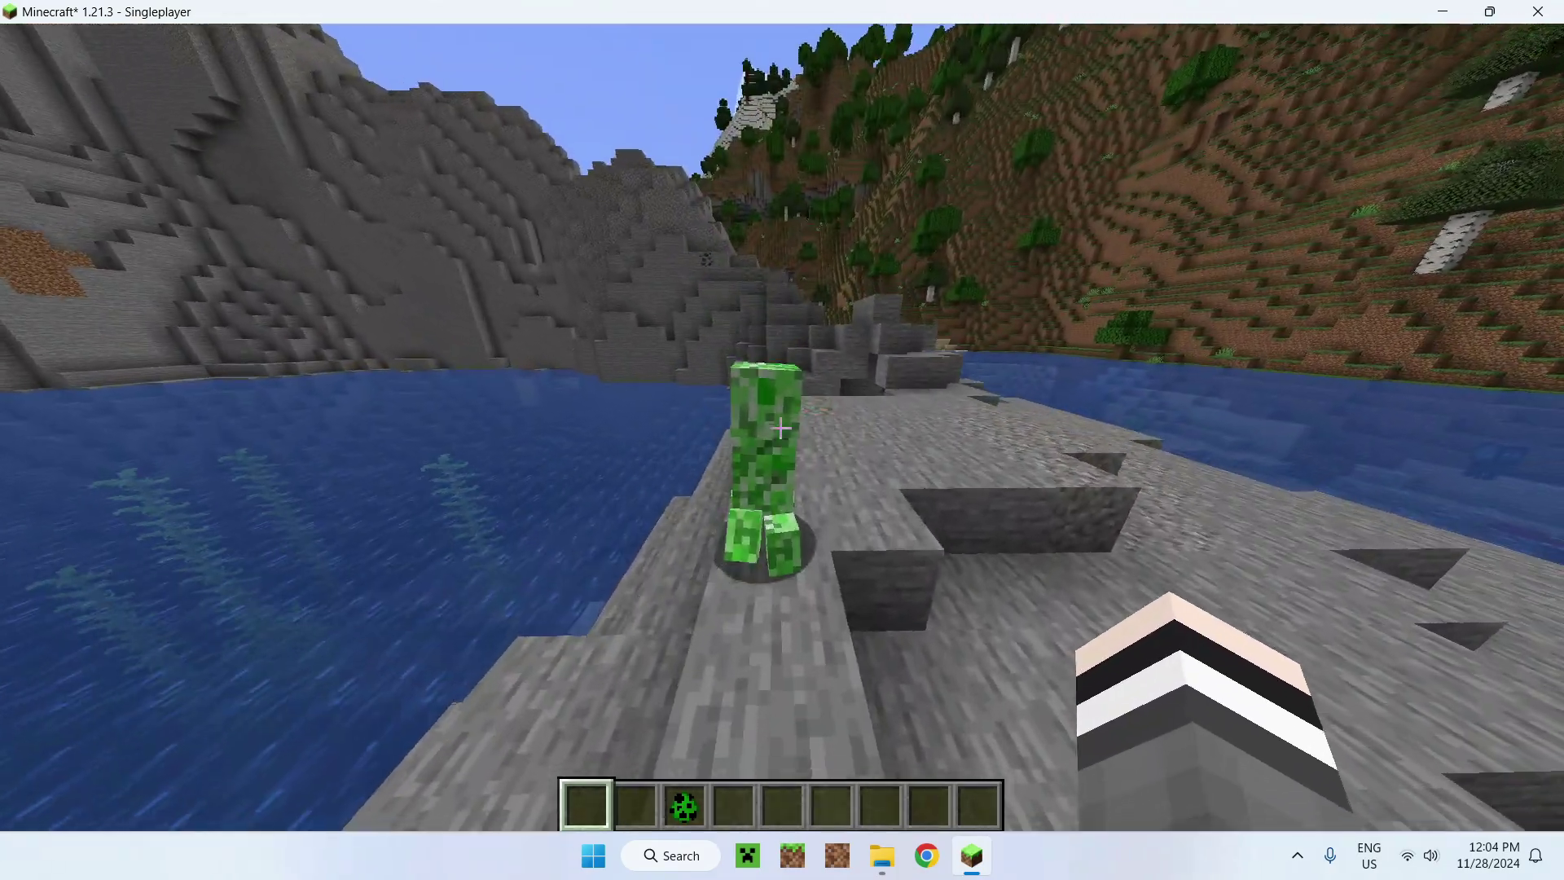
{"action": "left_click", "coordinate": [780, 428]}
{"action": "left_click", "coordinate": [780, 427]}
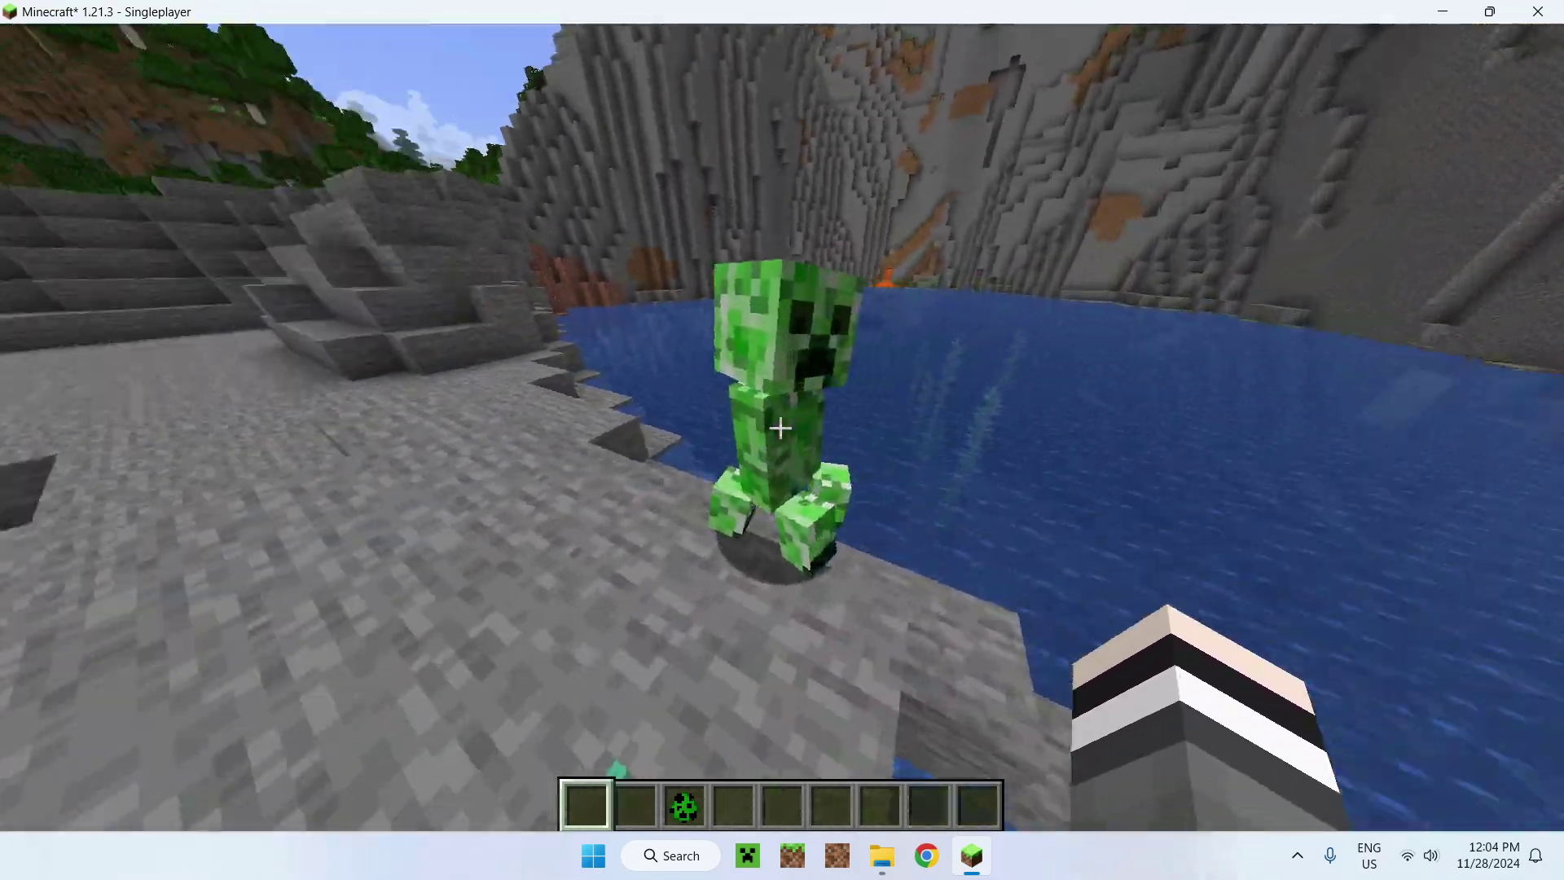
{"action": "left_click", "coordinate": [781, 427]}
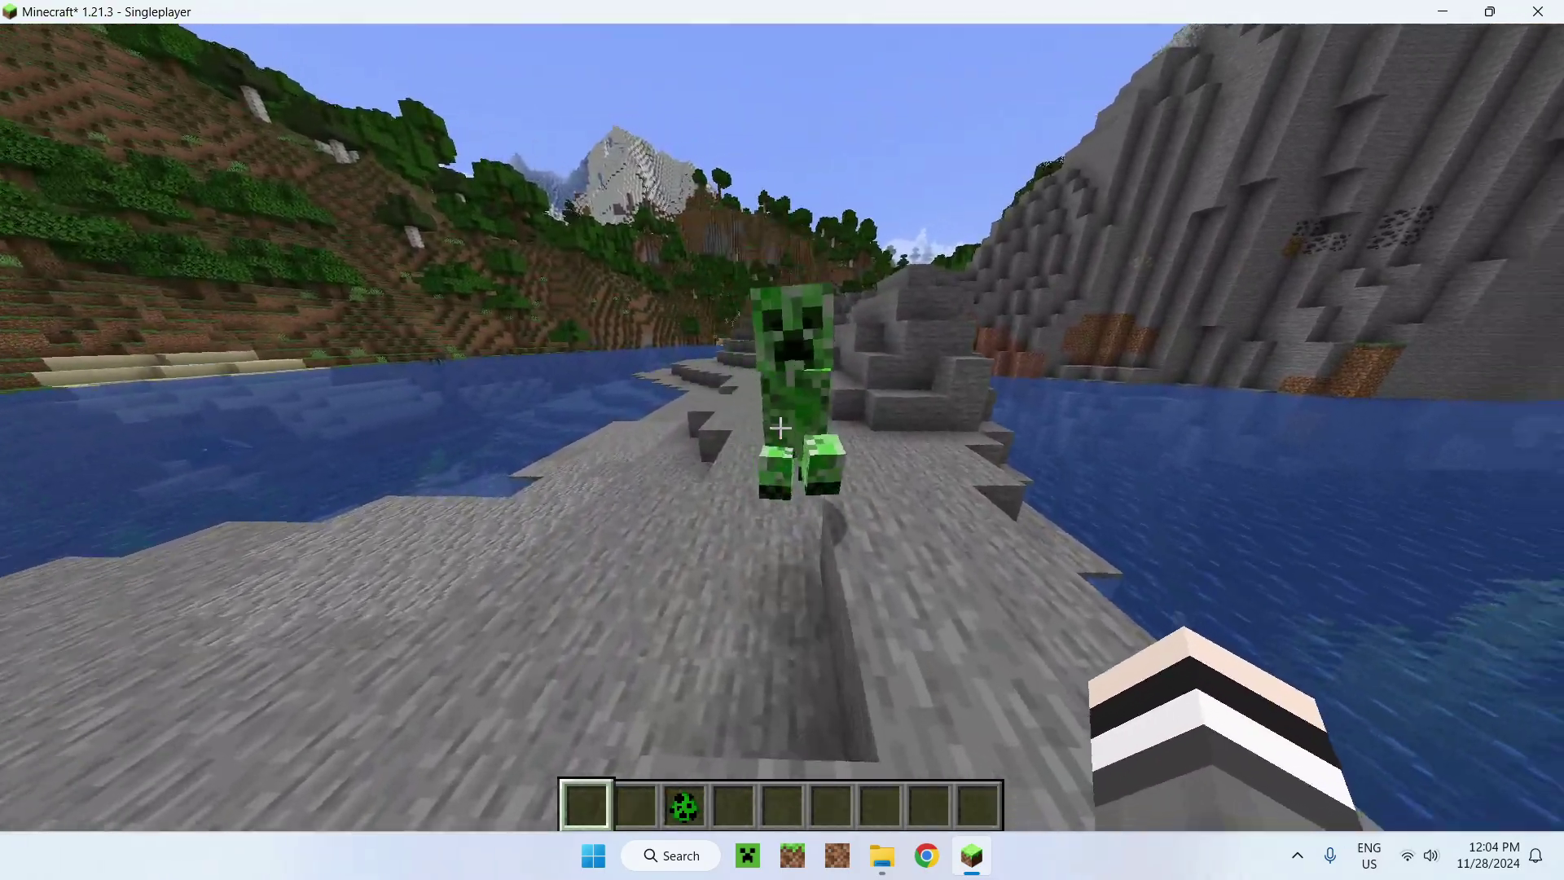
{"action": "left_click", "coordinate": [780, 427]}
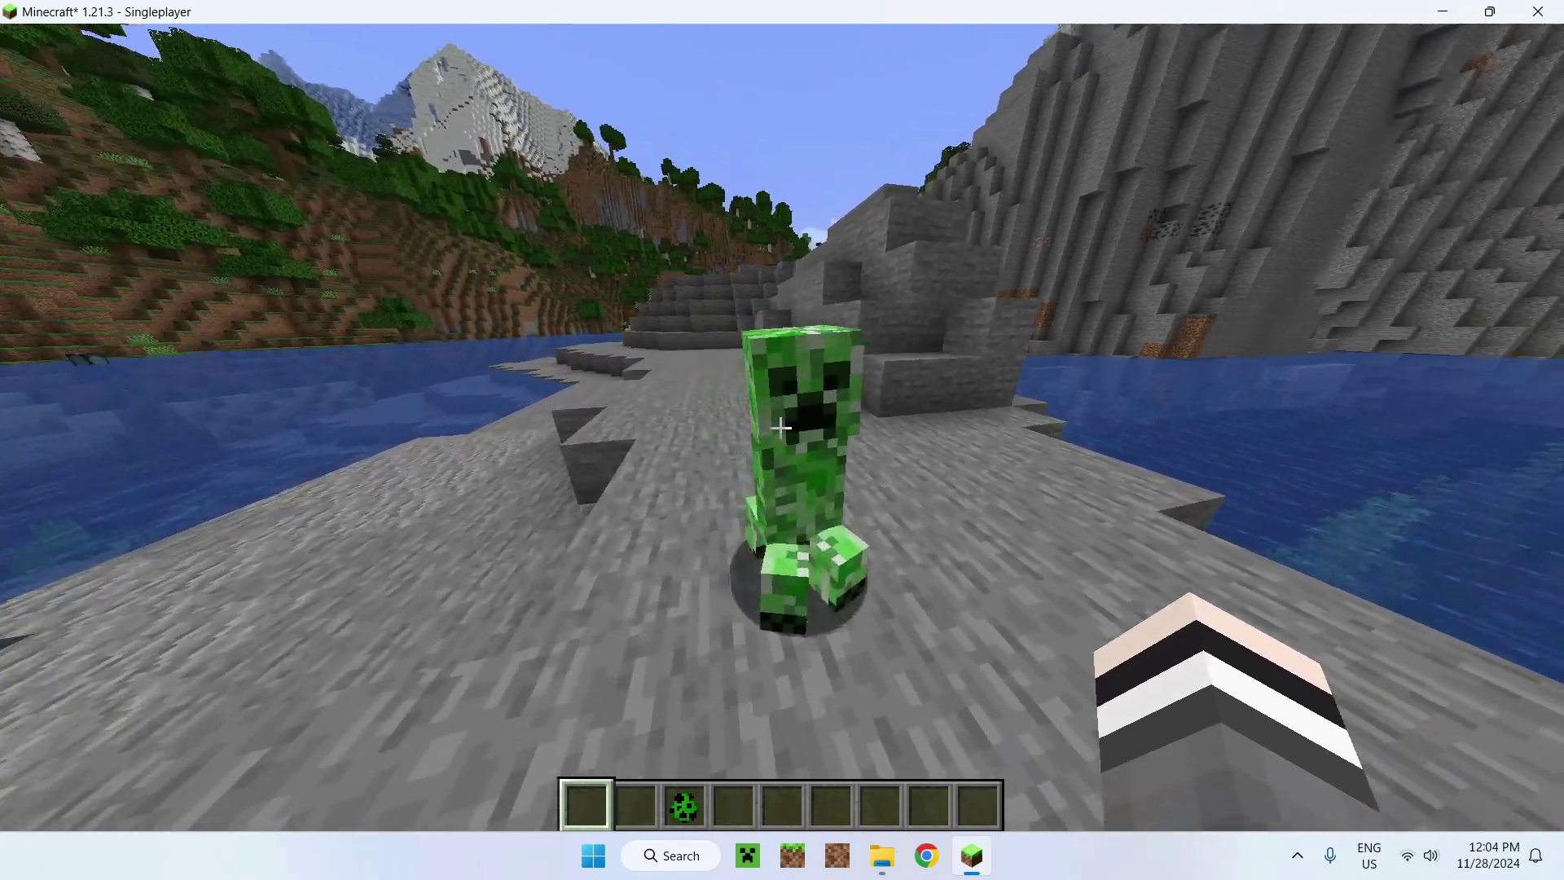
{"action": "left_click", "coordinate": [780, 428]}
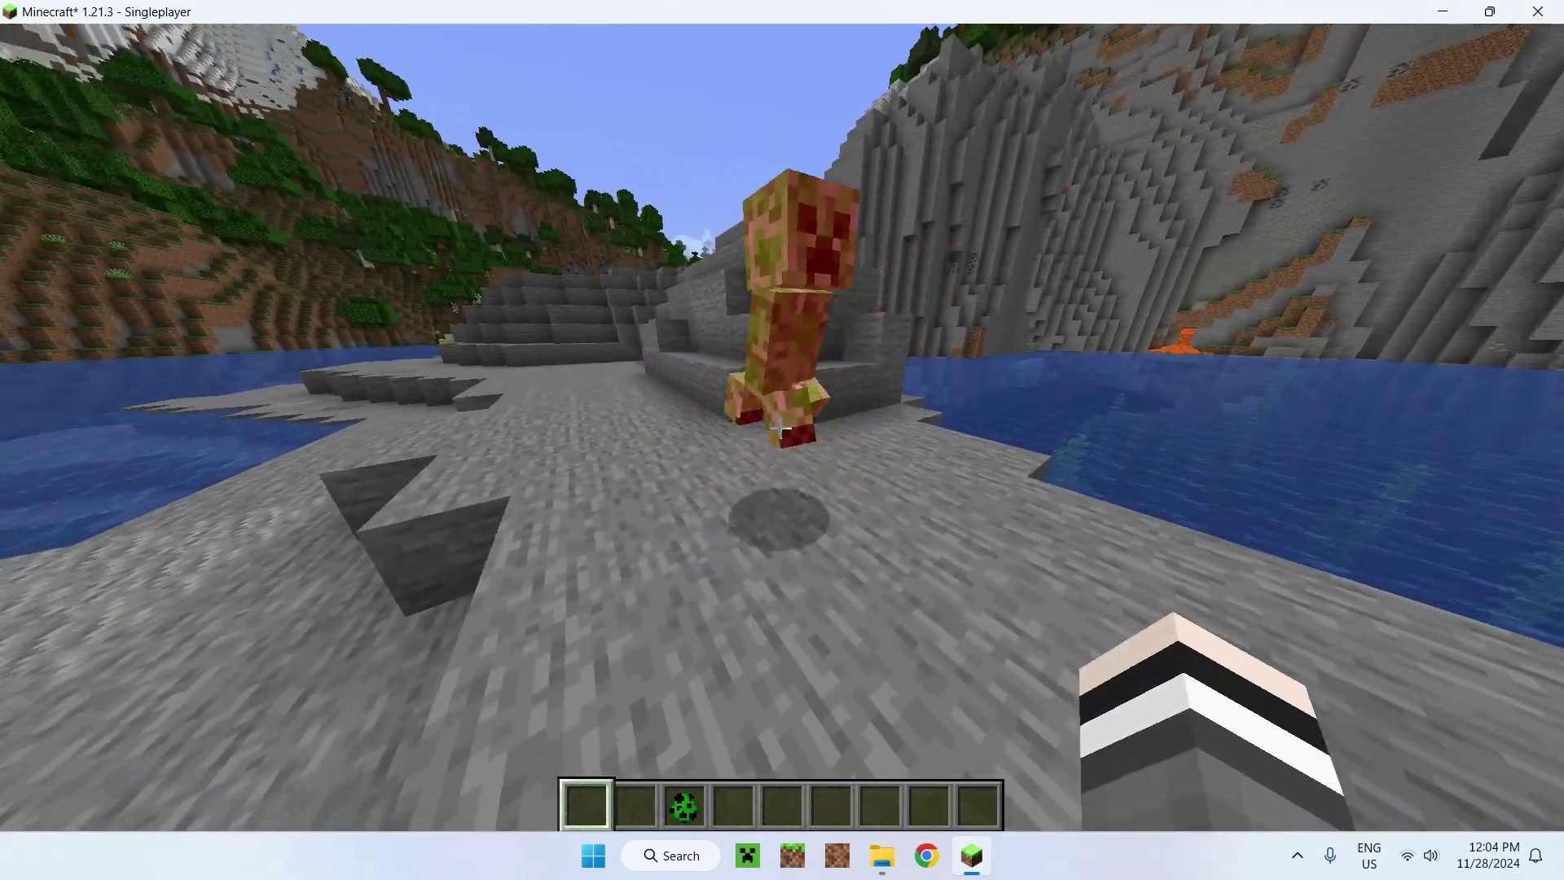
{"action": "left_click", "coordinate": [780, 427]}
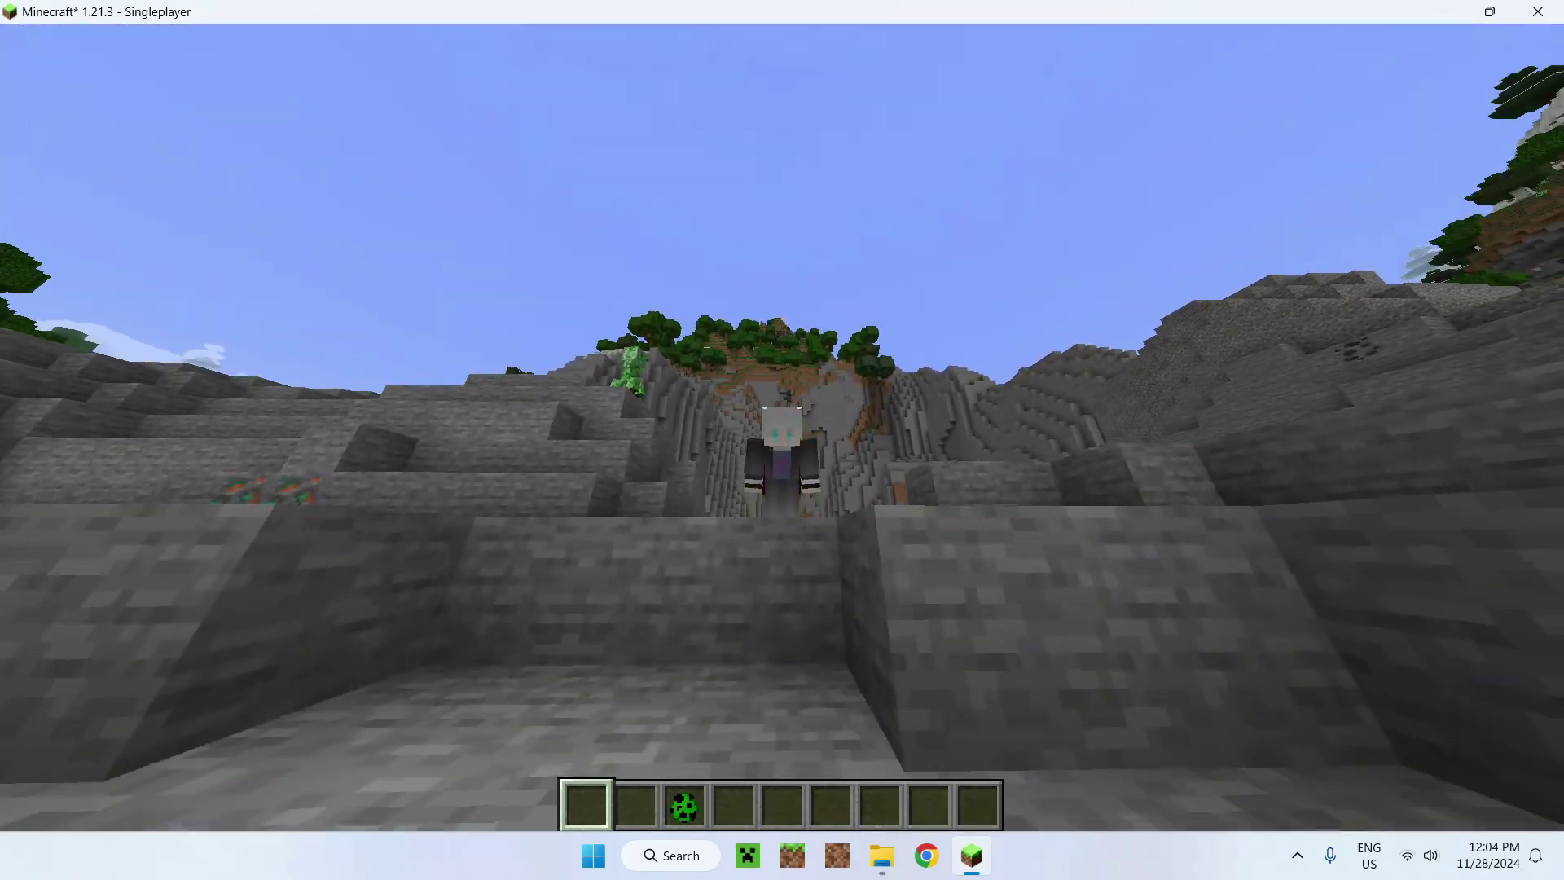
Jump and run along the shore in front-facing third-person view to examine the player character's movement
{"action": "key", "text": "space"}
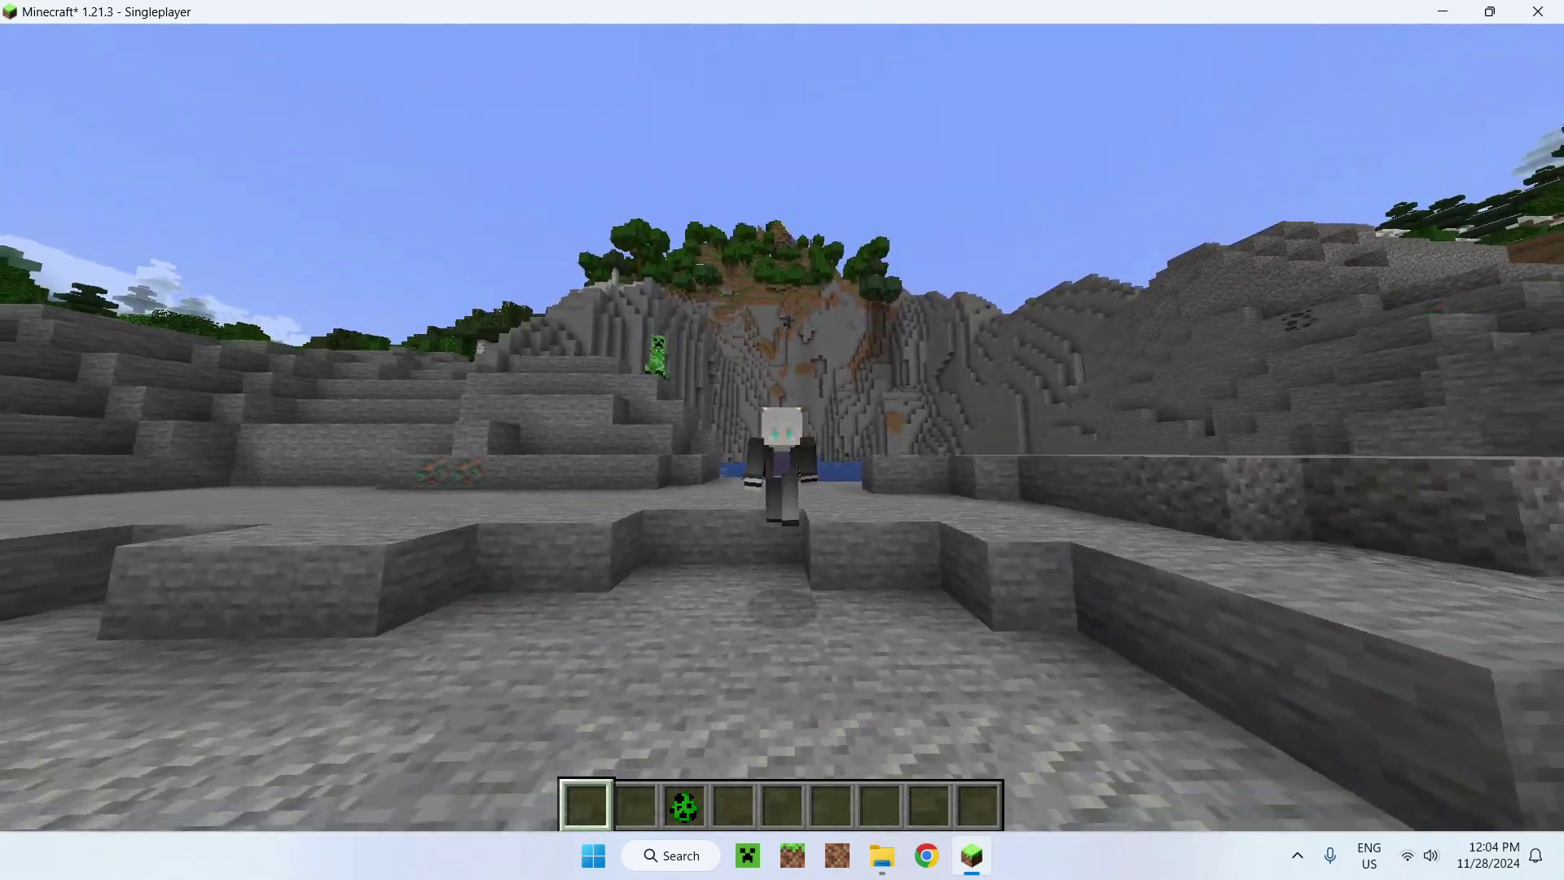
{"action": "key", "text": "w"}
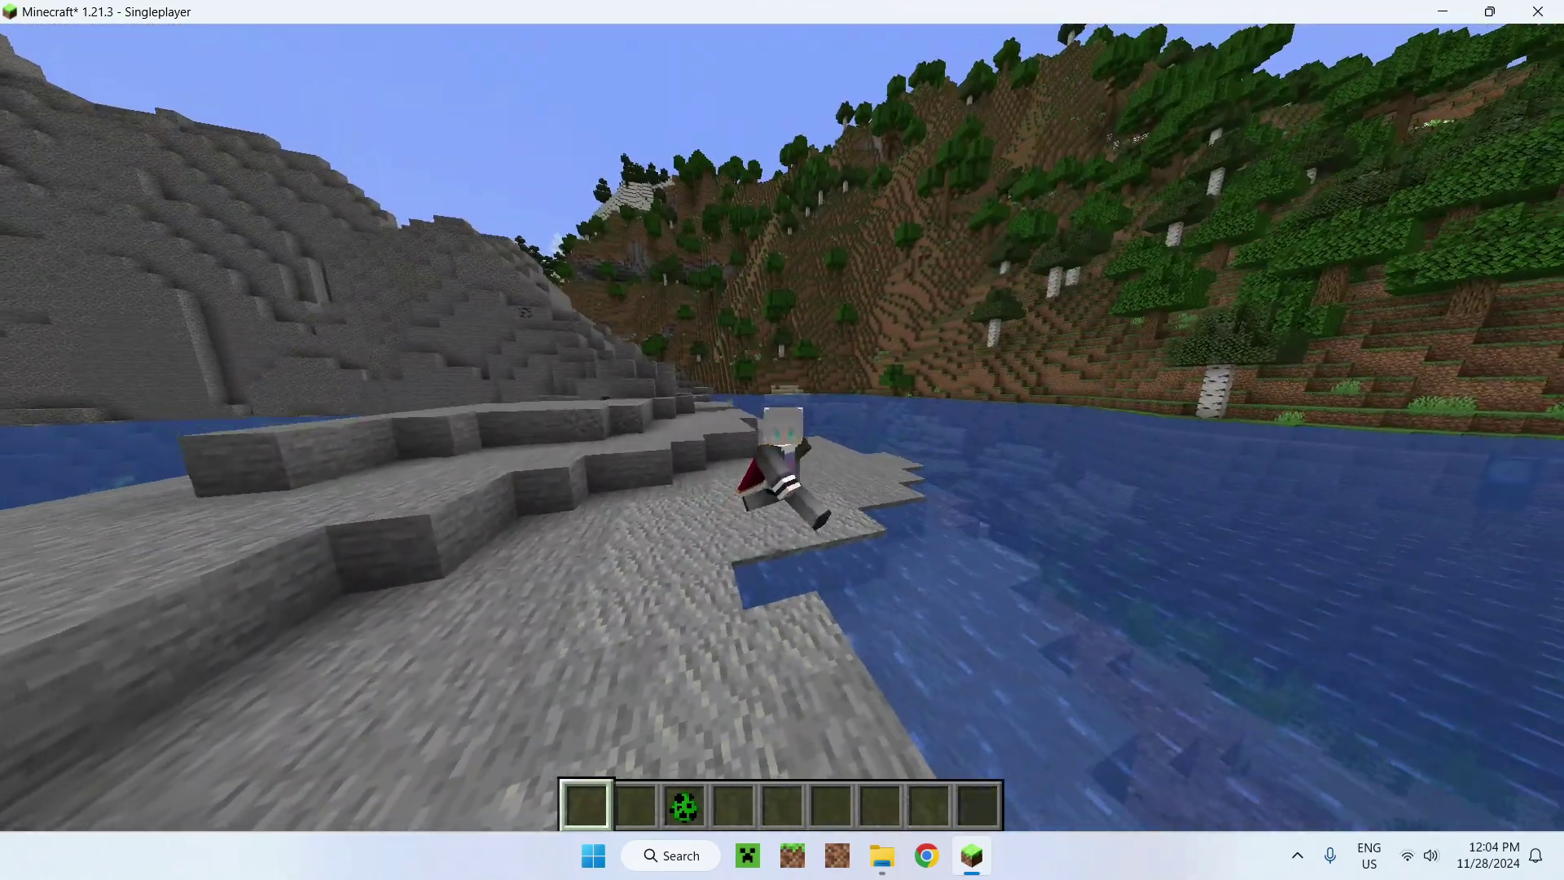